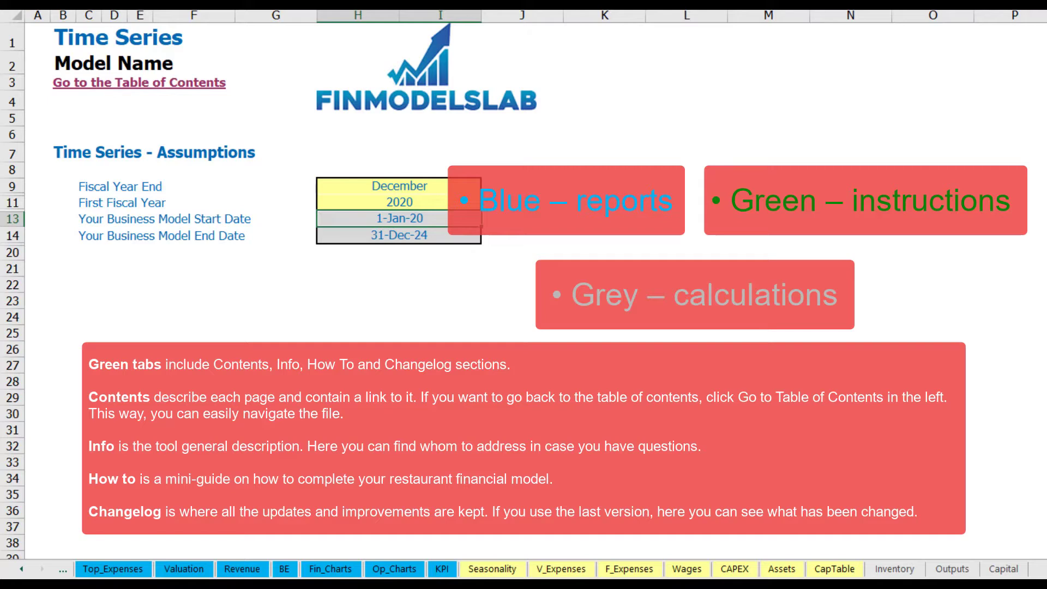
Open the Contents sheet, follow its link to the Financial Statements Summary and return to the table of contents.
{"action": "left_click", "coordinate": [21, 570]}
{"action": "left_click", "coordinate": [21, 570]}
{"action": "left_click", "coordinate": [22, 571]}
{"action": "left_click", "coordinate": [21, 570]}
{"action": "left_click", "coordinate": [21, 570]}
{"action": "left_click", "coordinate": [22, 570]}
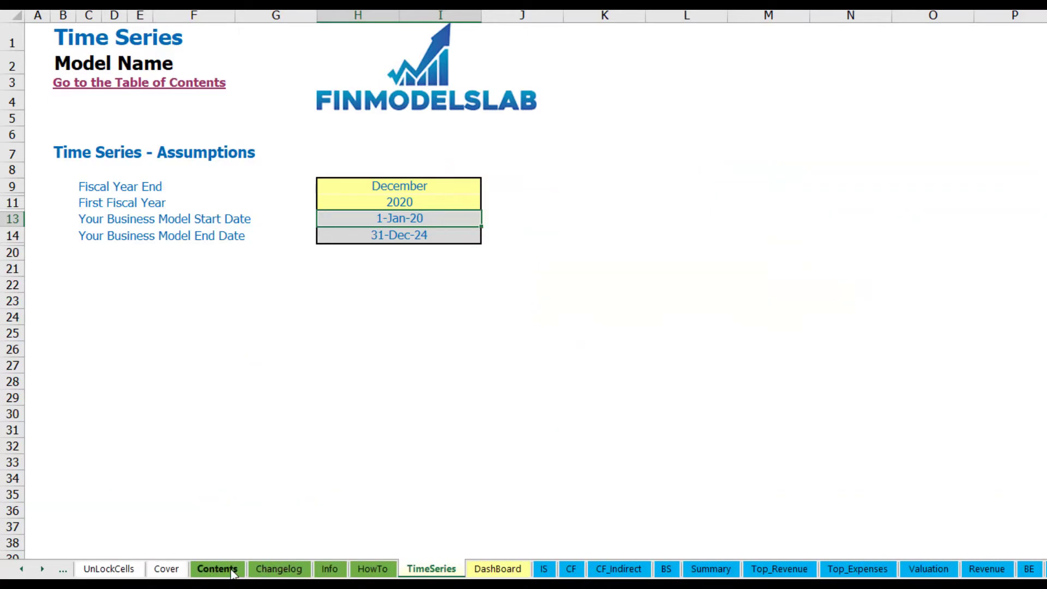
{"action": "left_click", "coordinate": [217, 569]}
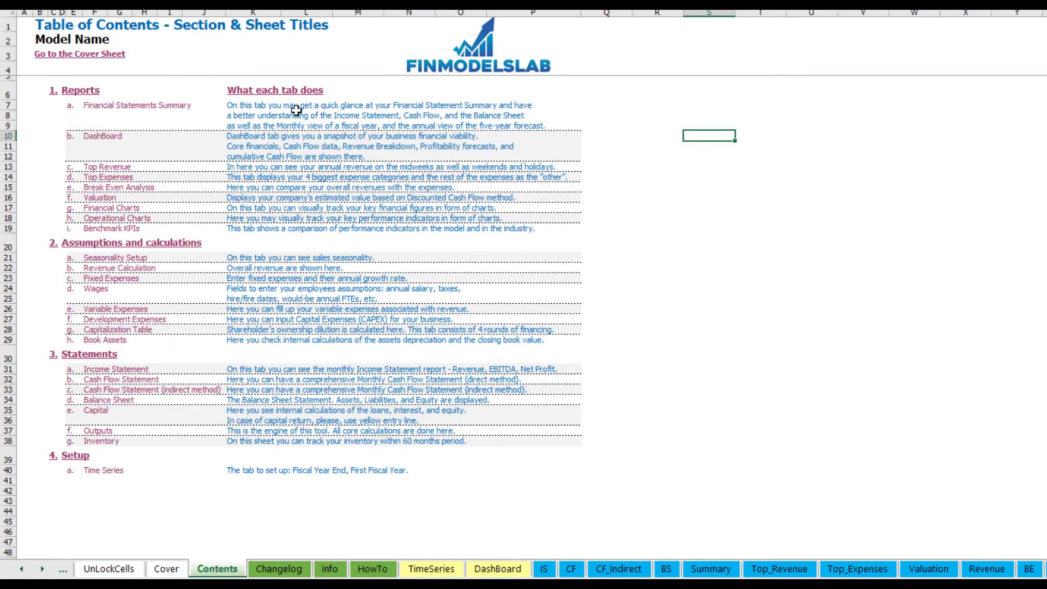
{"action": "left_click", "coordinate": [126, 111]}
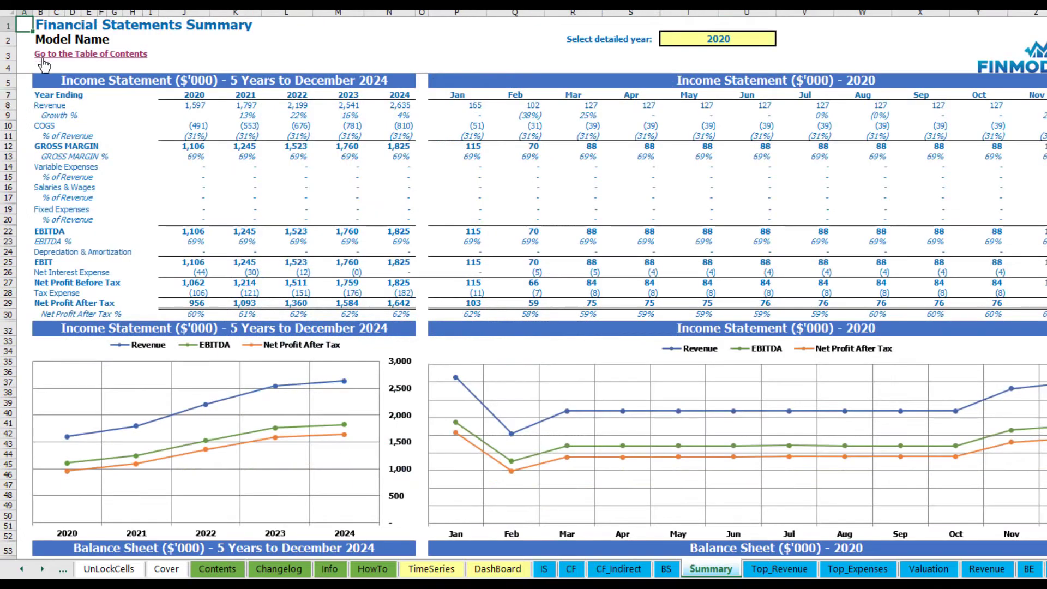
{"action": "left_click", "coordinate": [43, 58]}
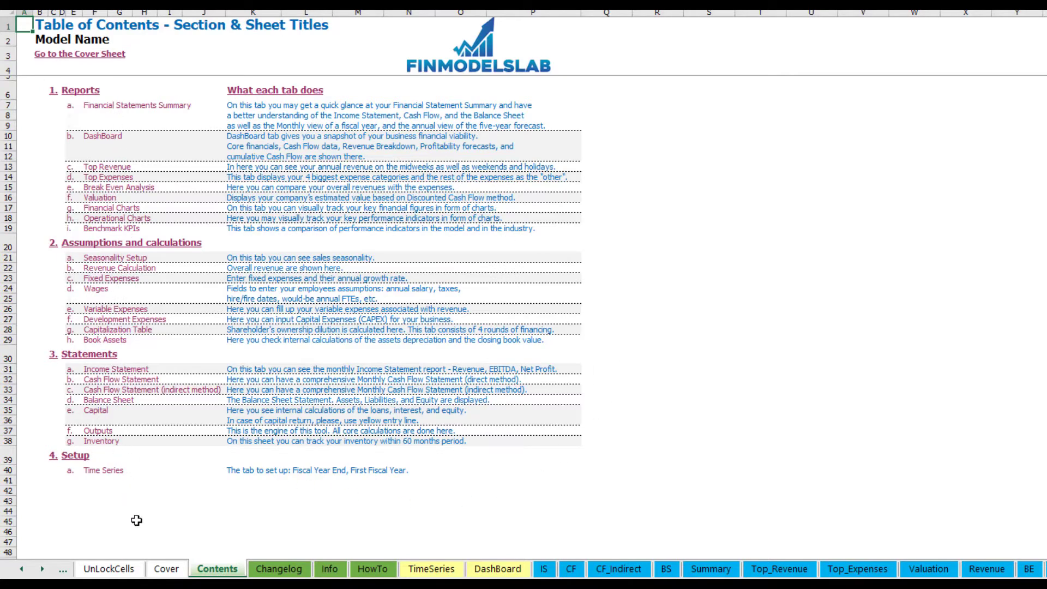
Read through the HowTo guide, from the business model principles to the notes on assumptions, expenses and wages.
{"action": "left_click", "coordinate": [372, 570]}
{"action": "scroll", "coordinate": [140, 258], "scroll_direction": "up", "scroll_amount": 20}
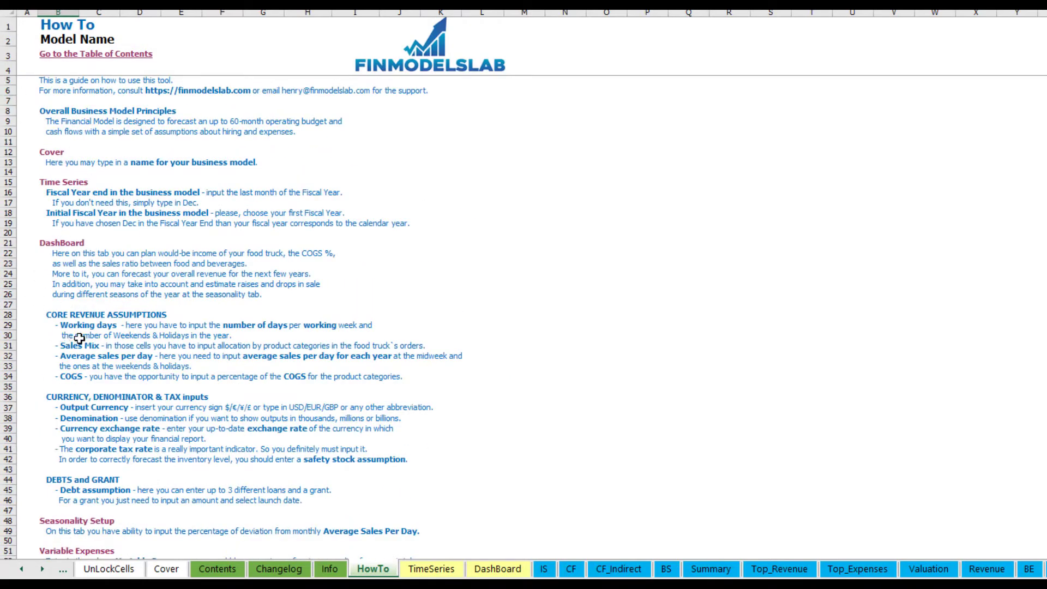
{"action": "scroll", "coordinate": [76, 327], "scroll_direction": "down", "scroll_amount": 3}
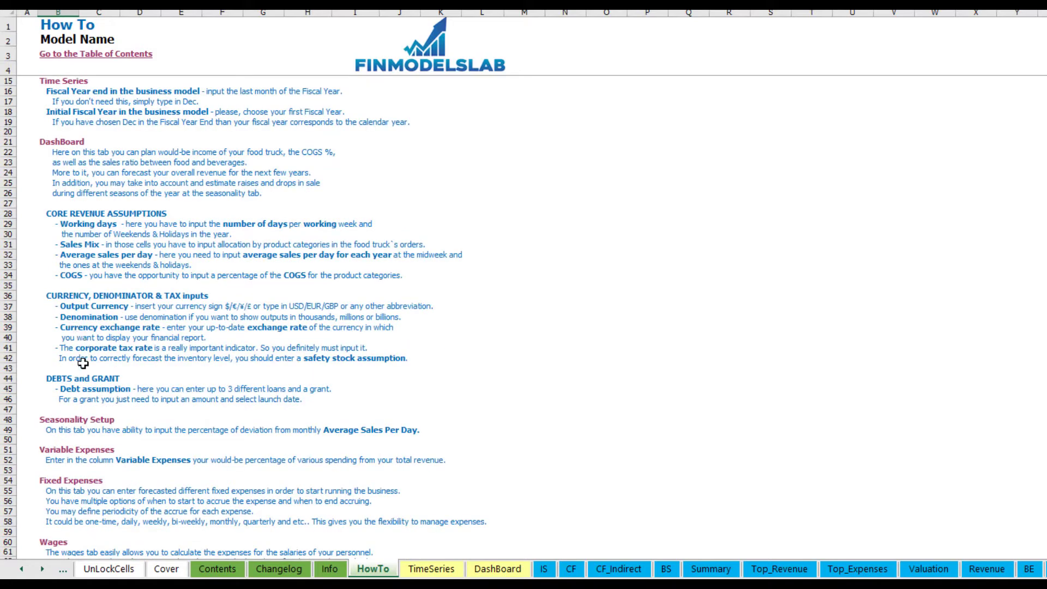
{"action": "scroll", "coordinate": [80, 371], "scroll_direction": "down", "scroll_amount": 4}
{"action": "scroll", "coordinate": [74, 398], "scroll_direction": "down", "scroll_amount": 7}
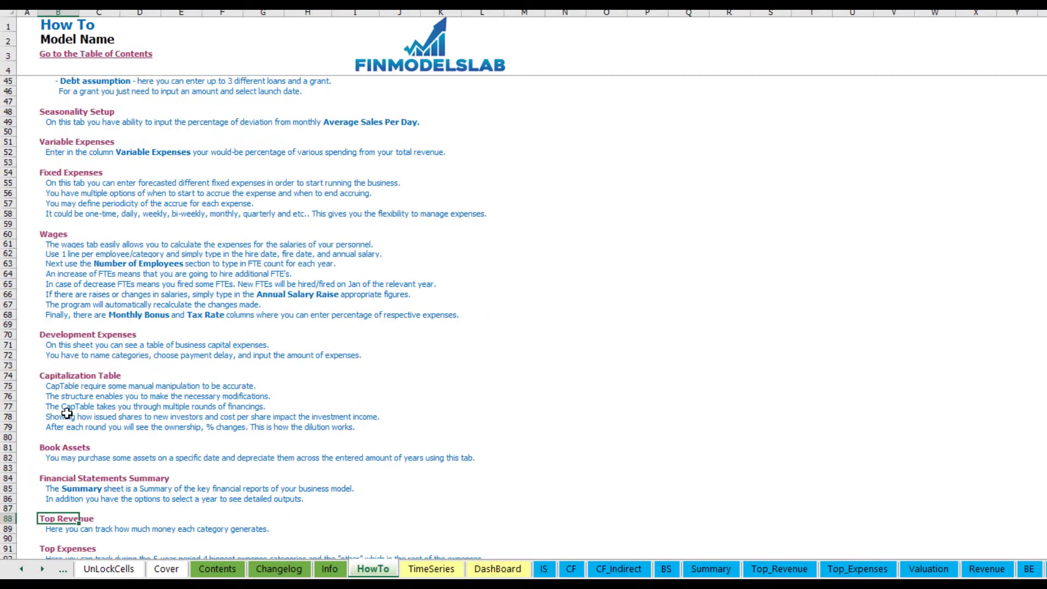
{"action": "scroll", "coordinate": [70, 414], "scroll_direction": "up", "scroll_amount": 13}
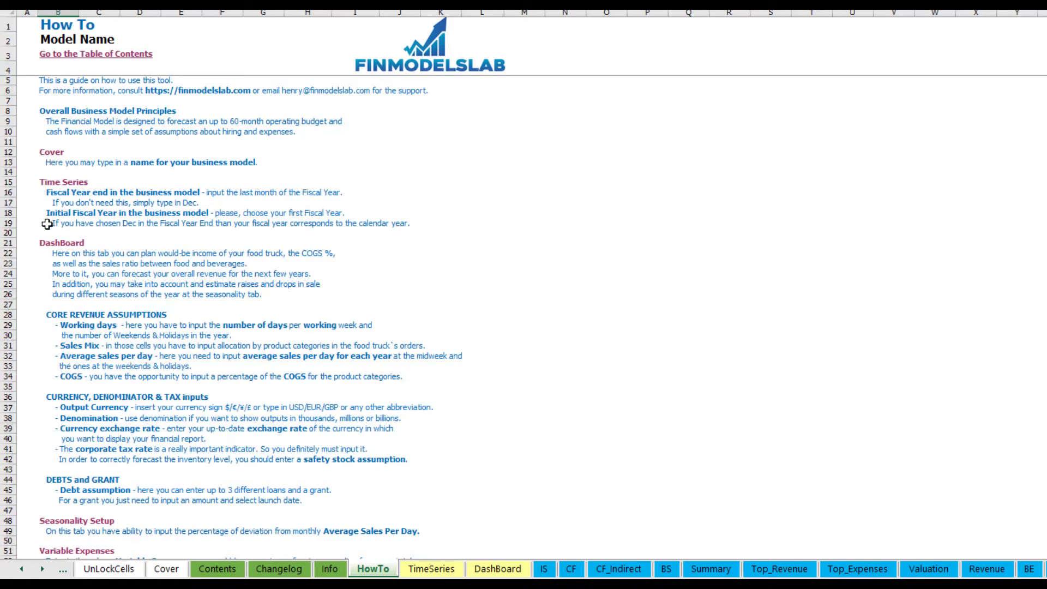
{"action": "scroll", "coordinate": [48, 224], "scroll_direction": "down", "scroll_amount": 10}
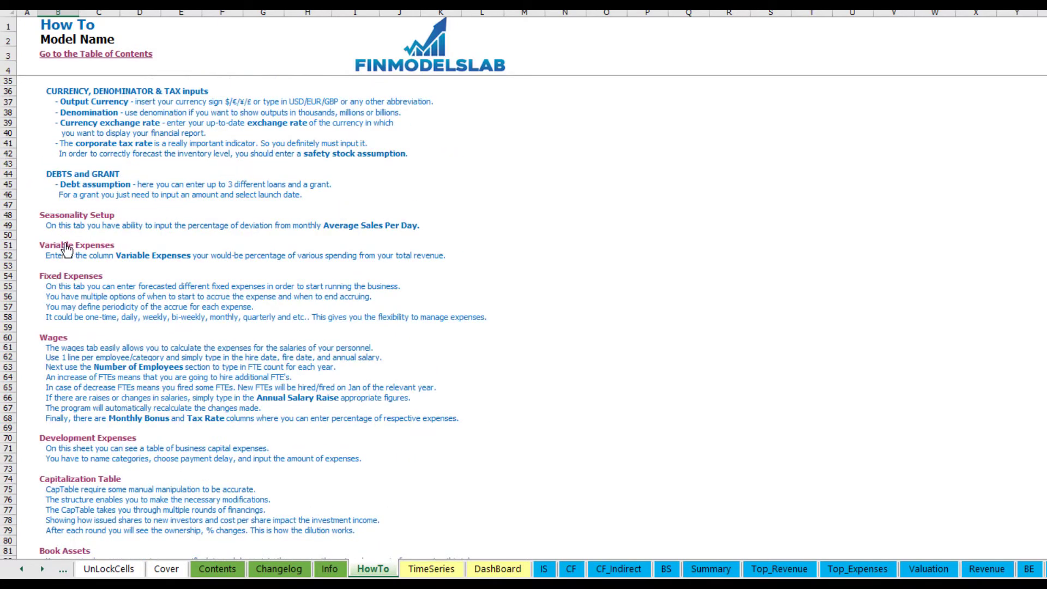
{"action": "scroll", "coordinate": [60, 328], "scroll_direction": "down", "scroll_amount": 3}
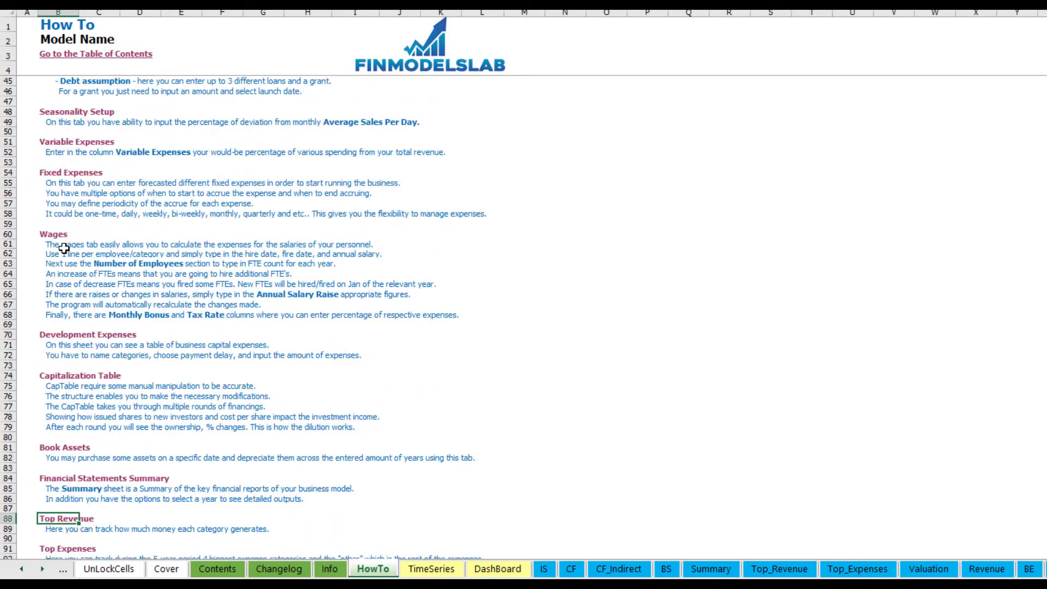
{"action": "left_click", "coordinate": [46, 450]}
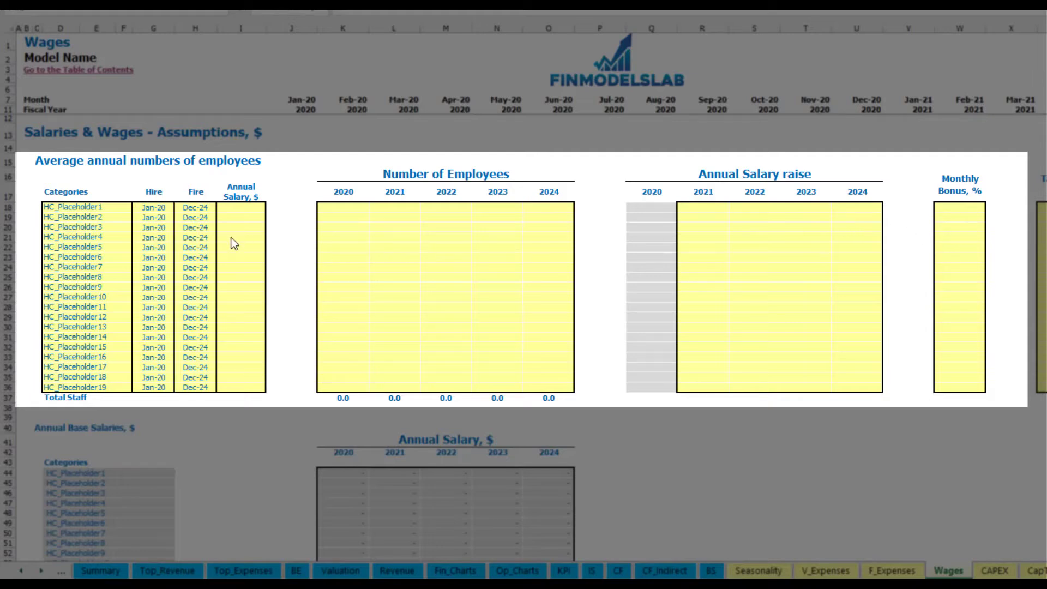
On the Wages sheet, name the first staff category CFO and set its hire date to Mar-20.
{"action": "left_click", "coordinate": [116, 207]}
{"action": "type", "text": "CFO"}
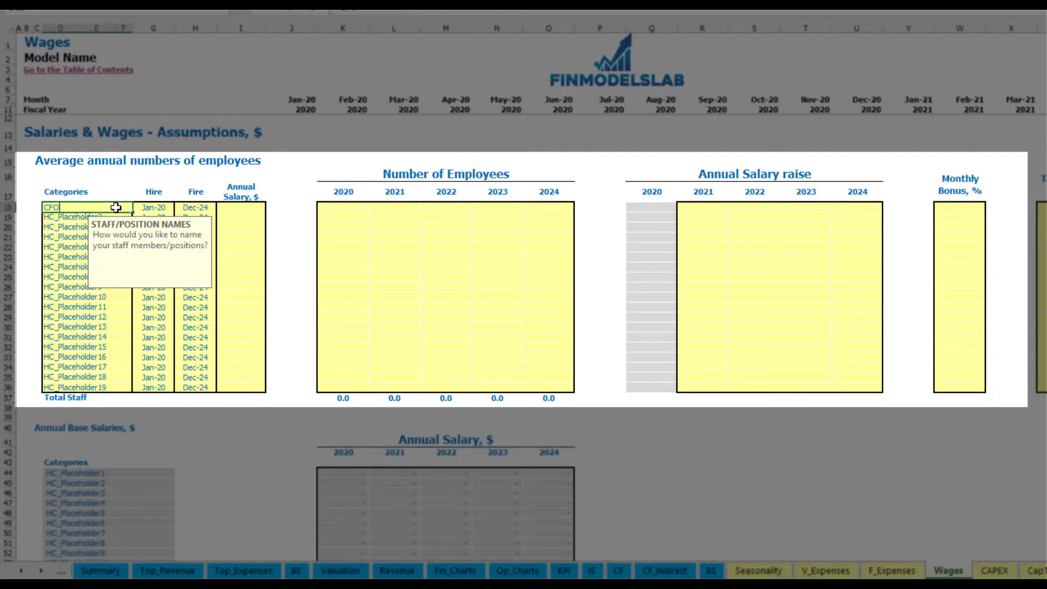
{"action": "left_click", "coordinate": [158, 208]}
{"action": "left_click", "coordinate": [179, 207]}
{"action": "left_click", "coordinate": [149, 236]}
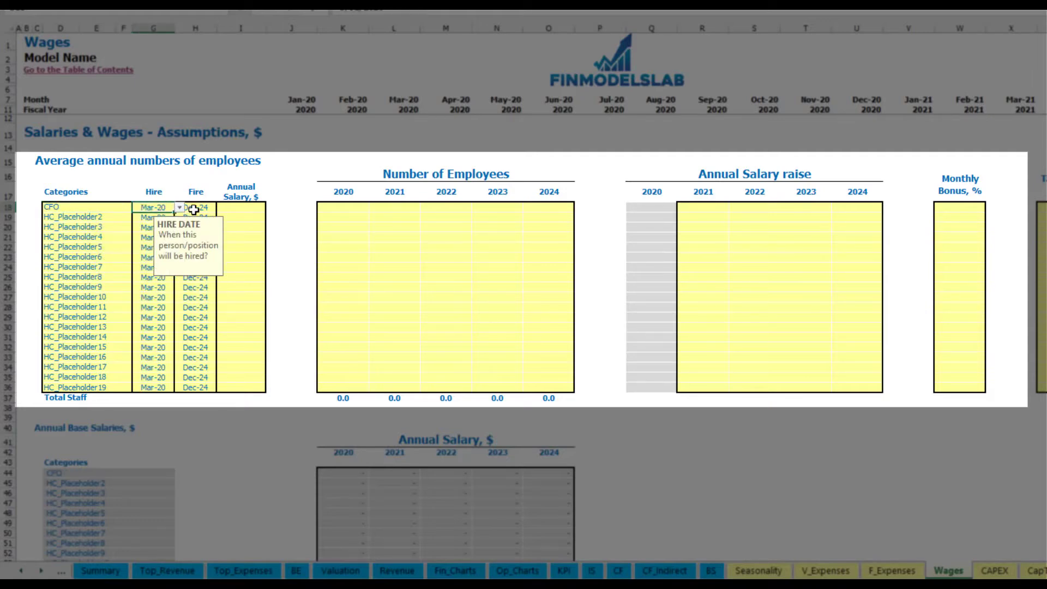
{"action": "left_click", "coordinate": [200, 208]}
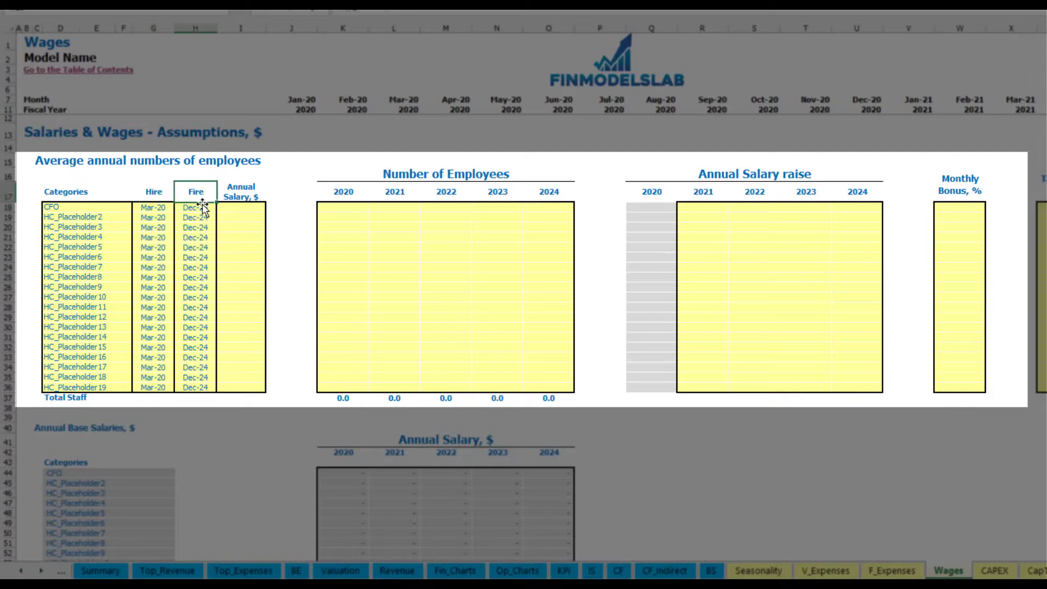
Set the CFO's annual salary to 50000 and the number of employees to 1 for each year from 2020 to 2024.
{"action": "left_click", "coordinate": [245, 209]}
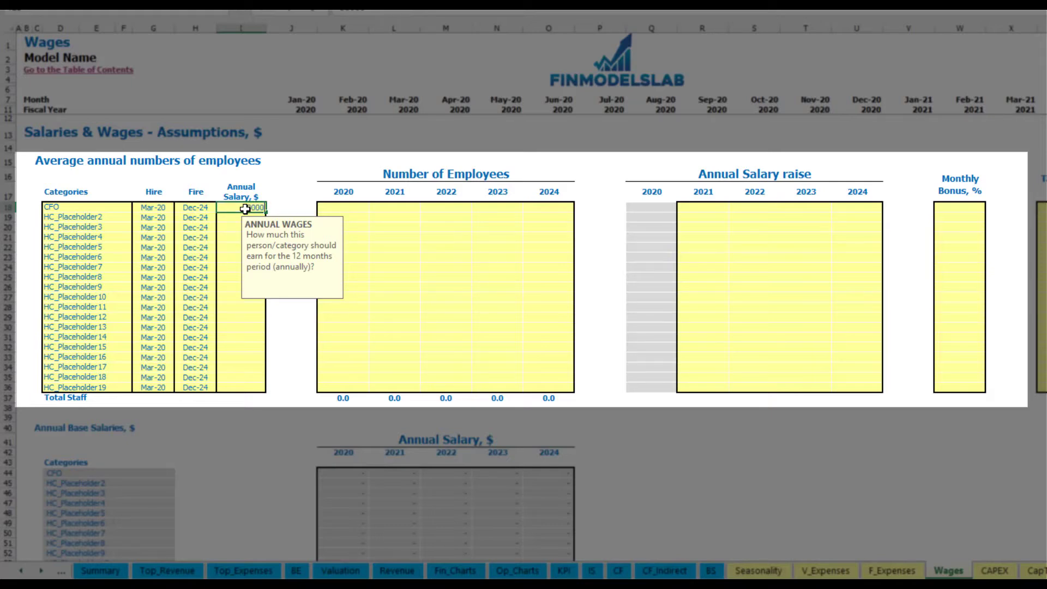
{"action": "type", "text": "50000"}
{"action": "left_click", "coordinate": [357, 211]}
{"action": "type", "text": "1"}
{"action": "key", "text": "Tab"}
{"action": "type", "text": "1"}
{"action": "key", "text": "Tab"}
{"action": "type", "text": "1"}
{"action": "key", "text": "Tab"}
{"action": "key", "text": "1"}
{"action": "key", "text": "Tab"}
{"action": "key", "text": "1"}
{"action": "key", "text": "Tab"}
Check the CFO's monthly headcount in the Total Staff Numbers section across the forecast period.
{"action": "scroll", "coordinate": [607, 299], "scroll_direction": "down", "scroll_amount": 4}
{"action": "scroll", "coordinate": [603, 309], "scroll_direction": "up", "scroll_amount": 4}
{"action": "scroll", "coordinate": [517, 352], "scroll_direction": "down", "scroll_amount": 13}
{"action": "left_click", "coordinate": [408, 280]}
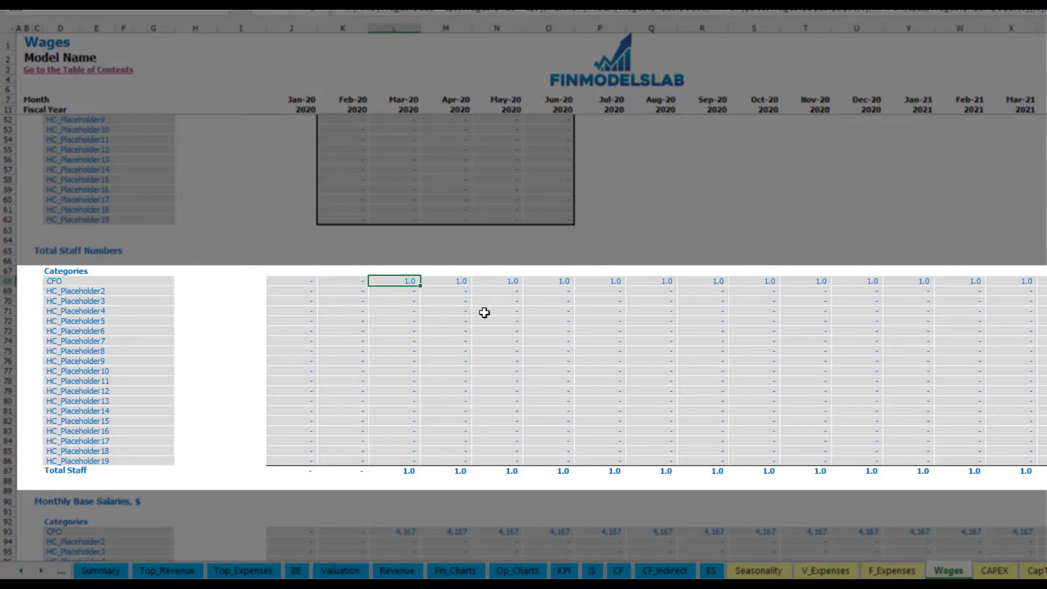
{"action": "scroll", "coordinate": [484, 312], "scroll_direction": "right", "scroll_amount": 10}
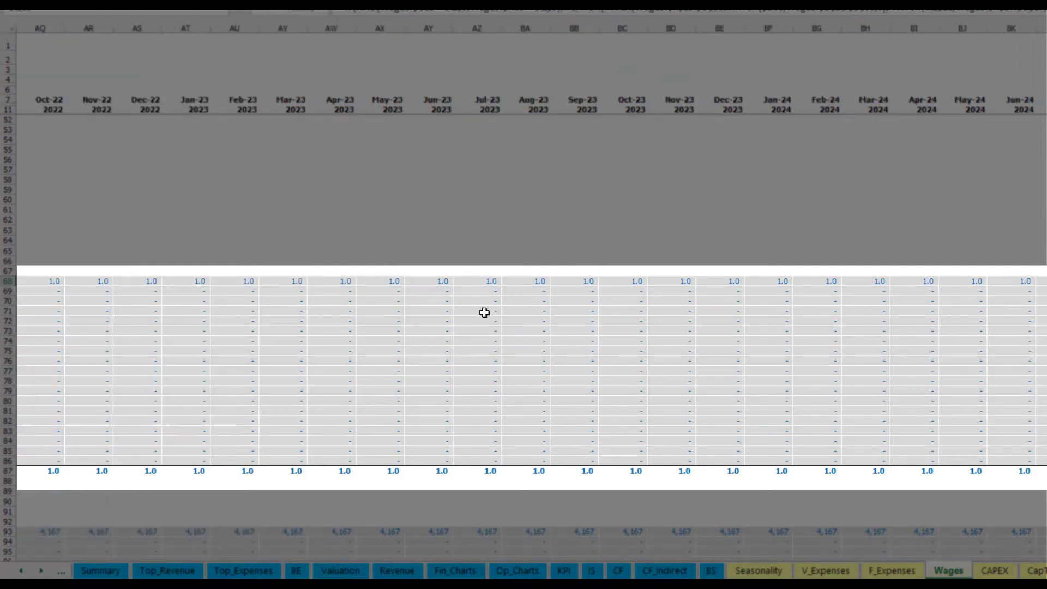
{"action": "scroll", "coordinate": [484, 313], "scroll_direction": "left", "scroll_amount": 10}
{"action": "scroll", "coordinate": [409, 404], "scroll_direction": "up", "scroll_amount": 13}
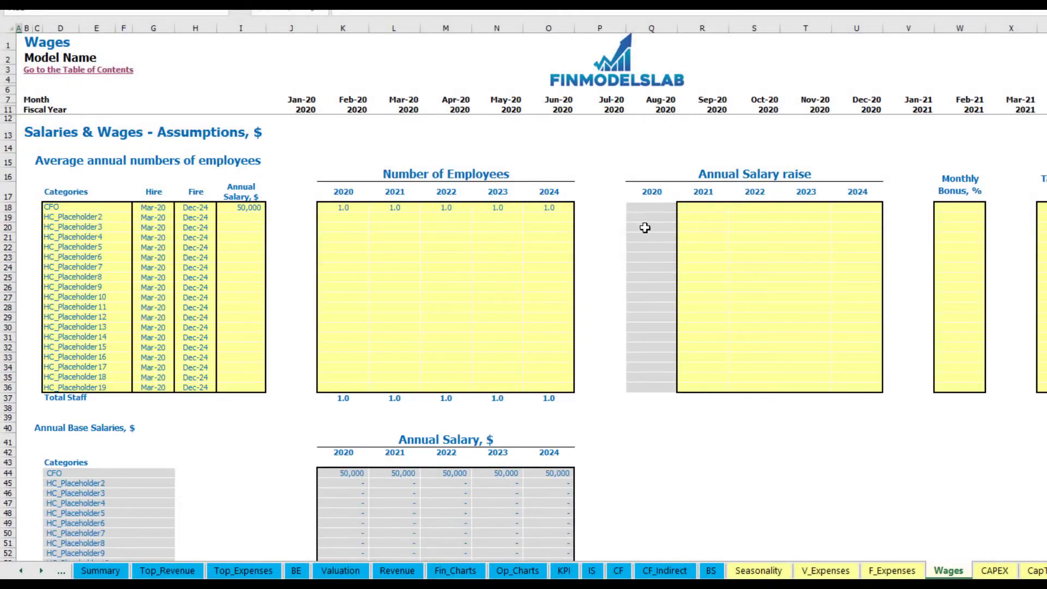
Set the CFO's annual salary raise to 5% for 2021 and copy it to 2022 through 2024.
{"action": "left_click", "coordinate": [708, 209]}
{"action": "type", "text": "5"}
{"action": "key", "text": "Return"}
{"action": "key", "text": "Up"}
{"action": "key", "text": "ctrl+c"}
{"action": "key", "text": "Right"}
{"action": "key", "text": "shift+Right"}
{"action": "key", "text": "shift+Right"}
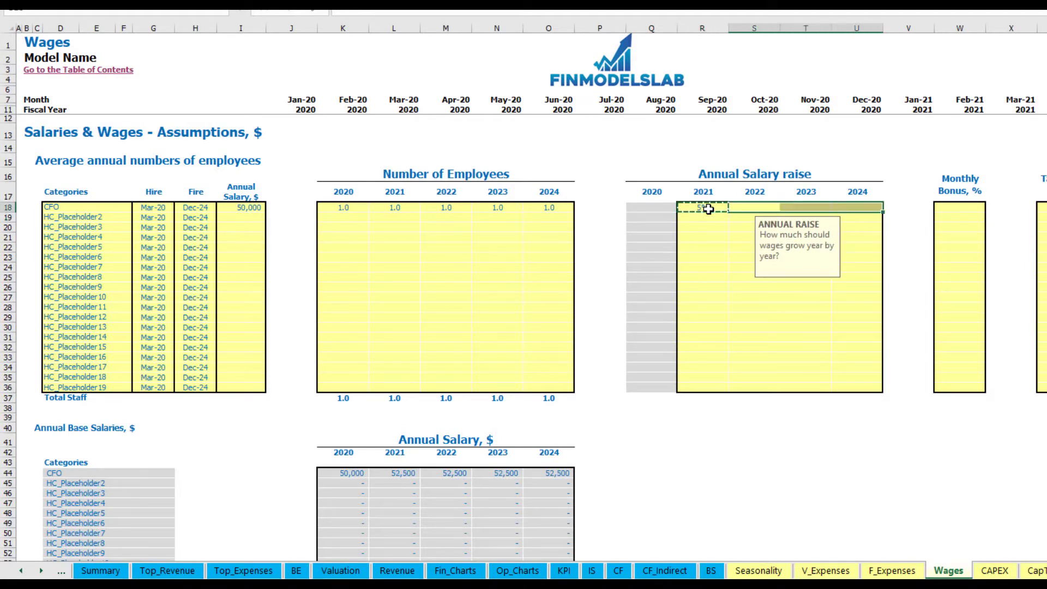
{"action": "key", "text": "ctrl+v"}
Compare the CFO's yearly figures under Annual Base Salaries with the entered salary and annual raises.
{"action": "left_click_drag", "start_coordinate": [346, 473], "coordinate": [544, 470]}
{"action": "left_click", "coordinate": [406, 484]}
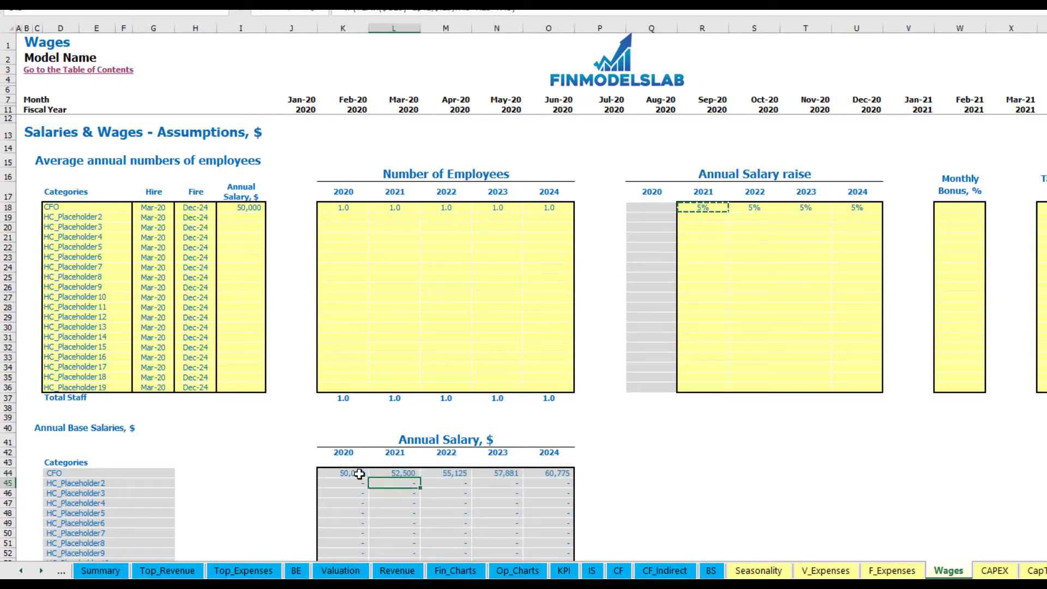
{"action": "left_click", "coordinate": [249, 208]}
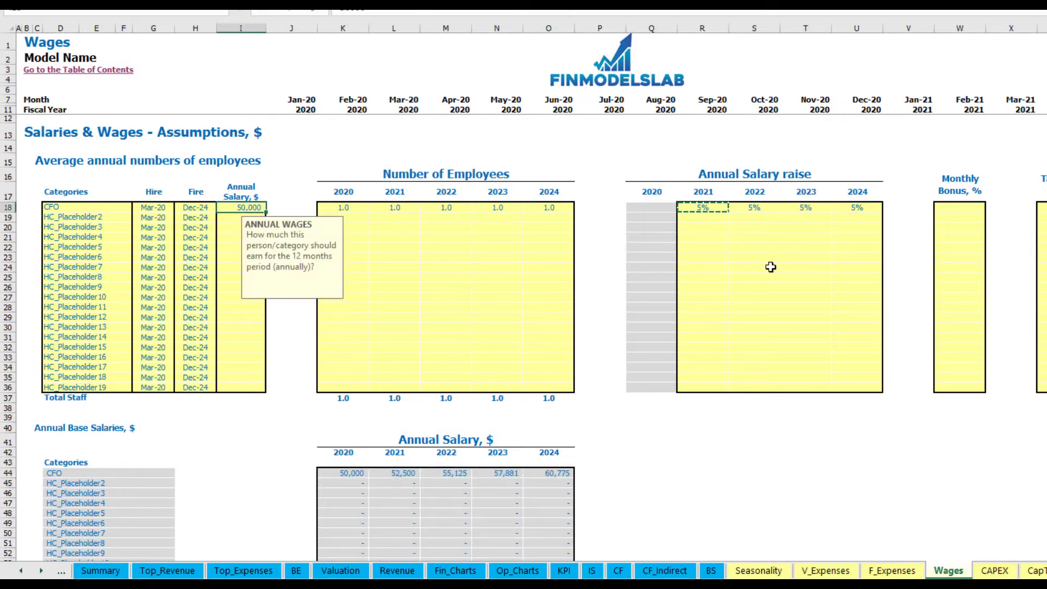
{"action": "left_click_drag", "start_coordinate": [709, 208], "coordinate": [853, 209]}
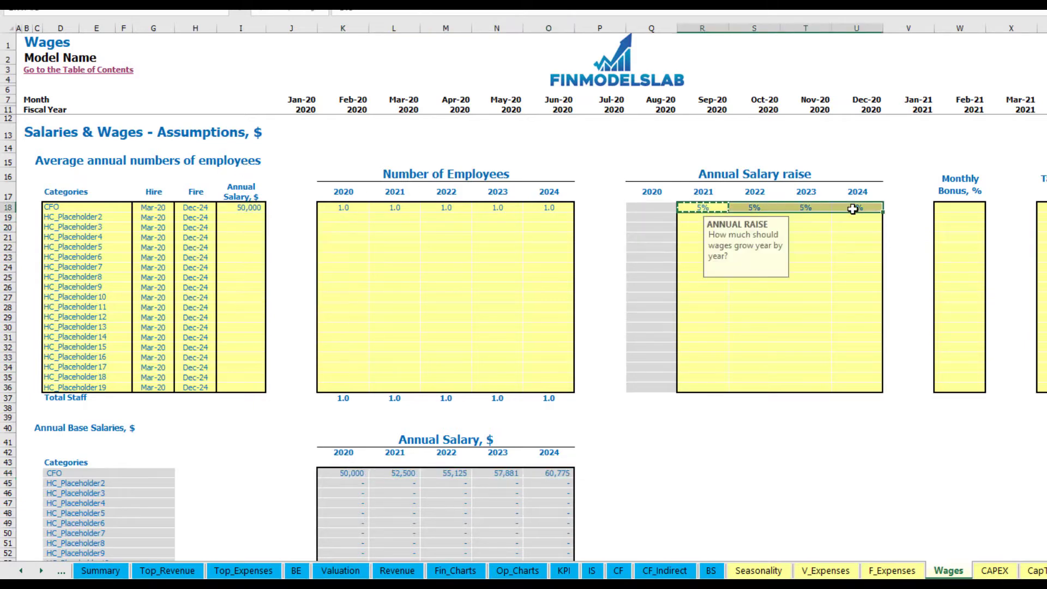
{"action": "left_click", "coordinate": [396, 473]}
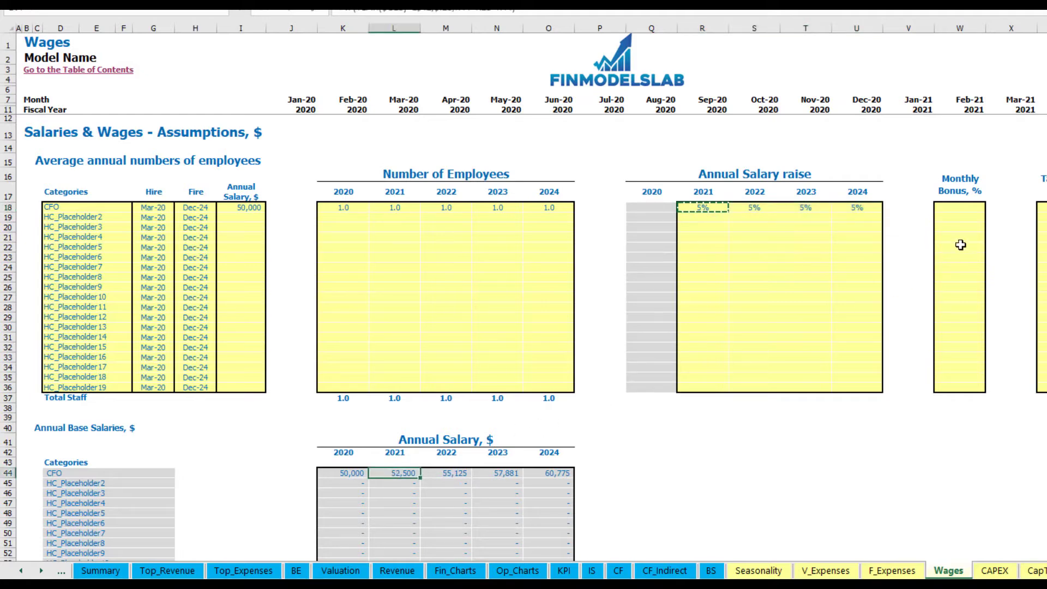
Set the CFO's monthly bonus to 10% and fill in the position's tax rate.
{"action": "left_click", "coordinate": [962, 208]}
{"action": "type", "text": "10%"}
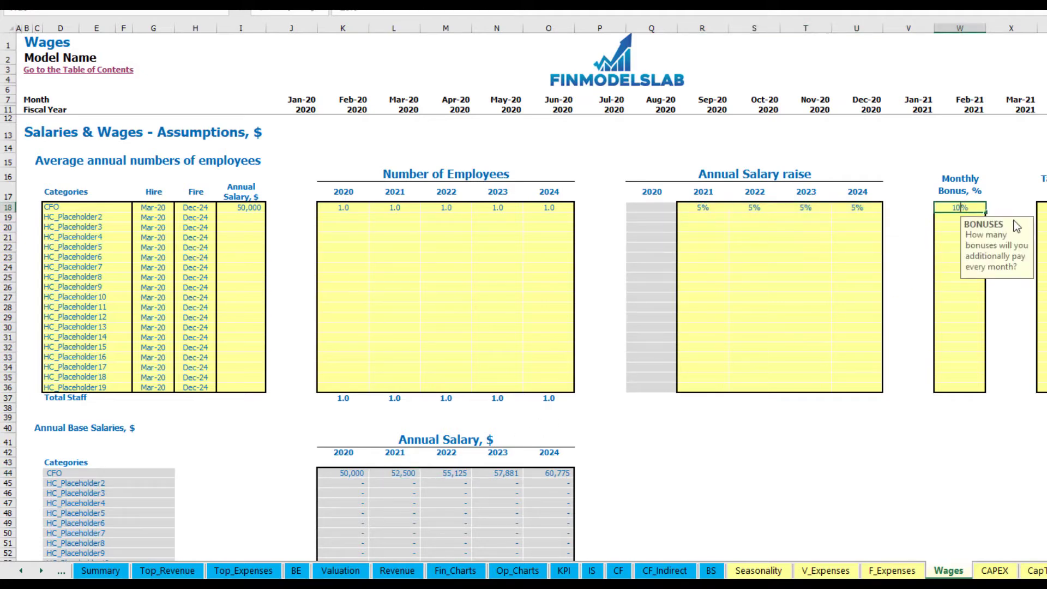
{"action": "key", "text": "Return"}
{"action": "left_click", "coordinate": [1041, 208]}
{"action": "key", "text": "Return"}
Examine the CFO rows in the Monthly Base Salaries, Monthly Bonus and Monthly Base Taxes sections.
{"action": "scroll", "coordinate": [446, 334], "scroll_direction": "down", "scroll_amount": 16}
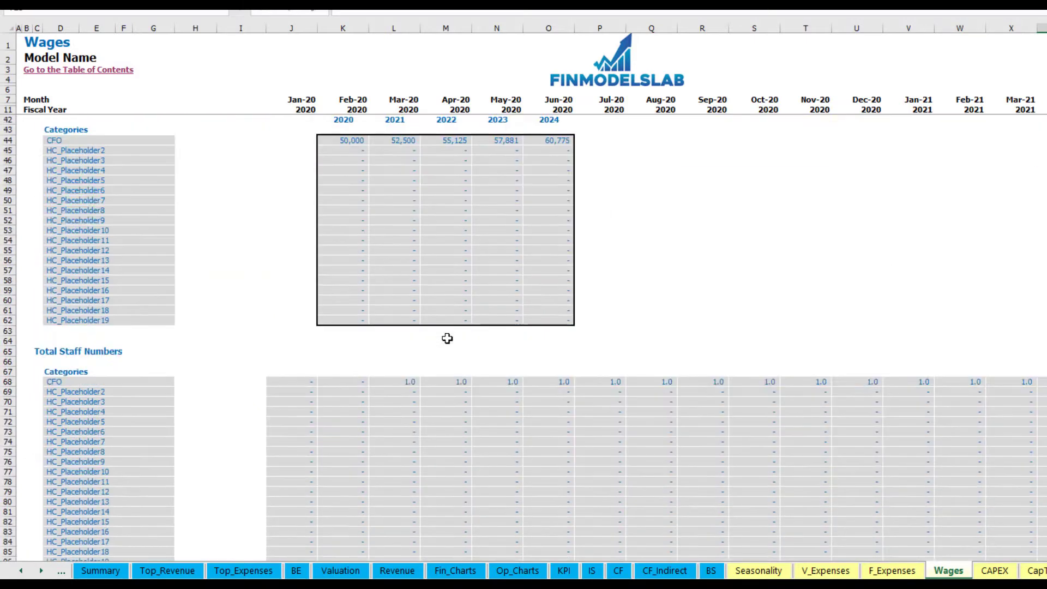
{"action": "scroll", "coordinate": [3, 439], "scroll_direction": "down", "scroll_amount": 3}
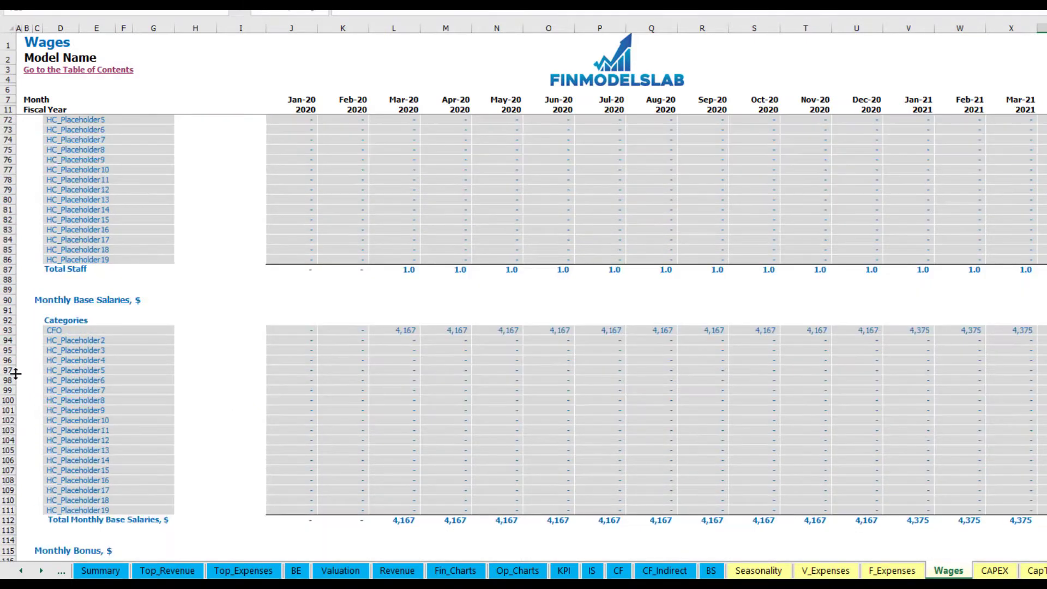
{"action": "left_click", "coordinate": [8, 330]}
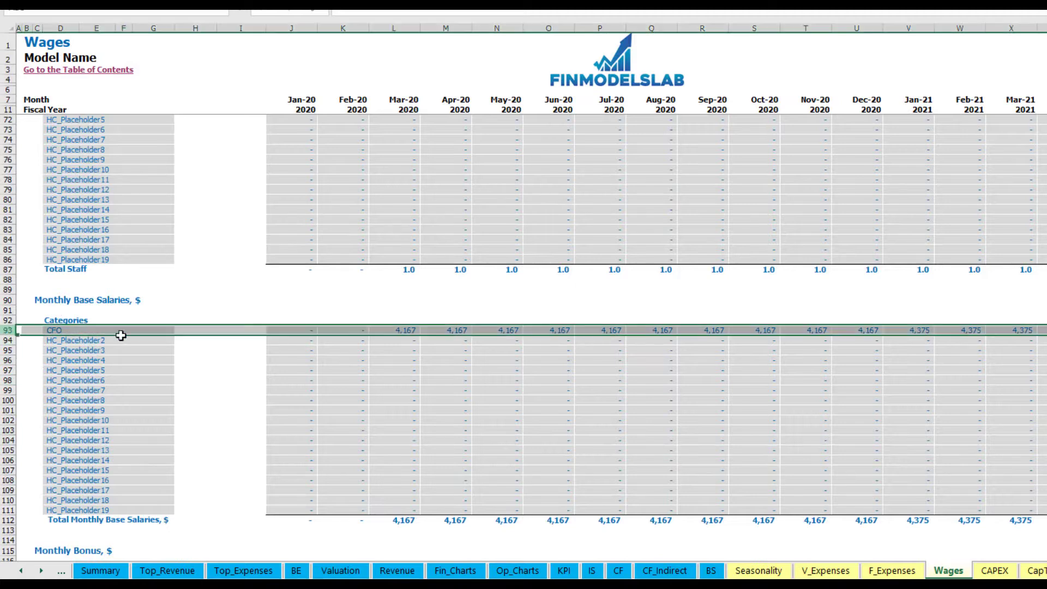
{"action": "left_click", "coordinate": [409, 328]}
{"action": "scroll", "coordinate": [145, 402], "scroll_direction": "down", "scroll_amount": 7}
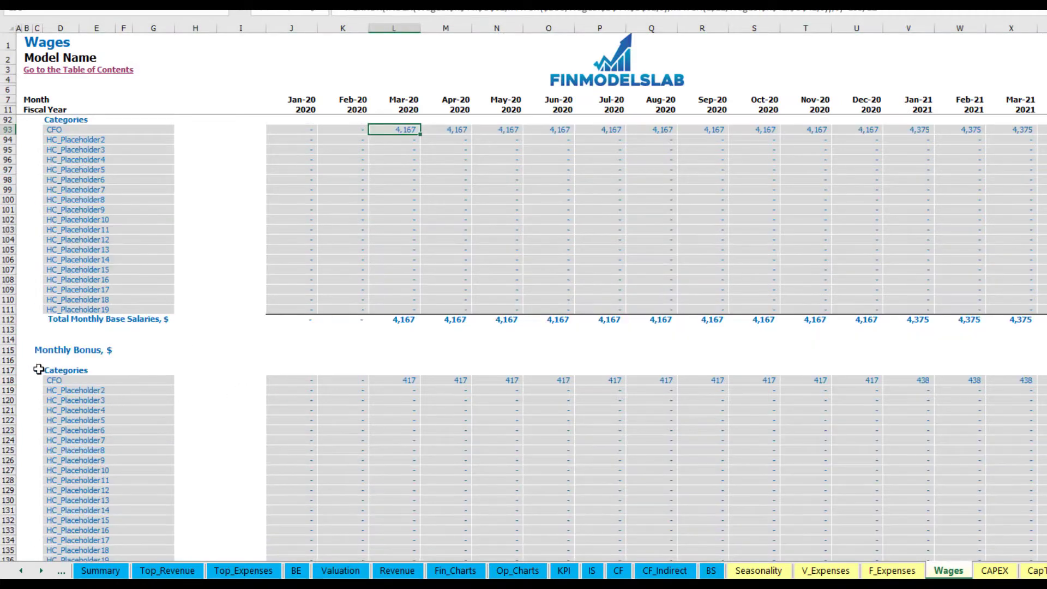
{"action": "left_click", "coordinate": [8, 380]}
{"action": "left_click", "coordinate": [410, 380]}
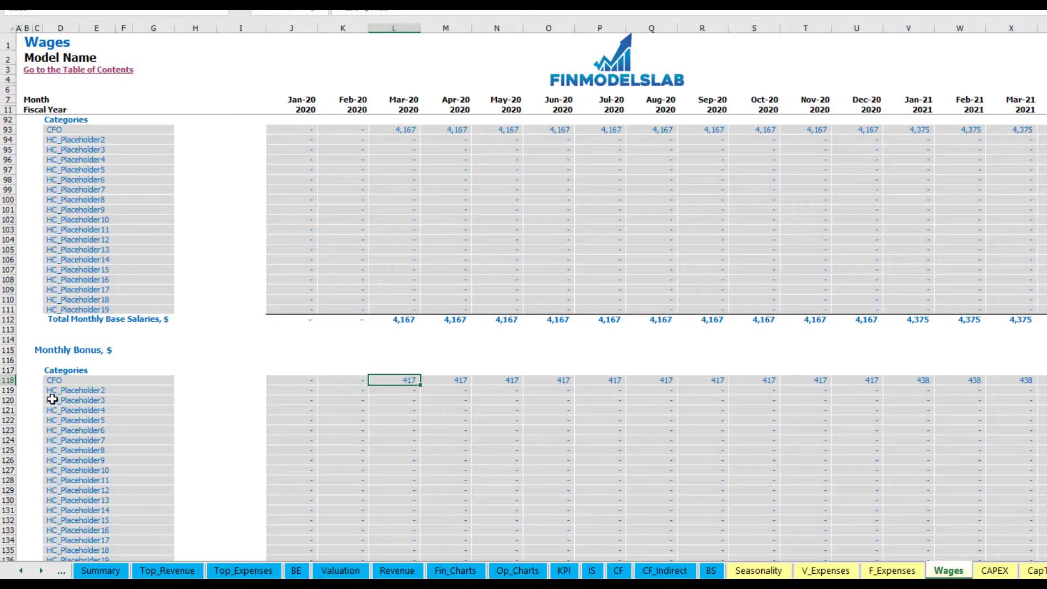
{"action": "scroll", "coordinate": [54, 398], "scroll_direction": "down", "scroll_amount": 7}
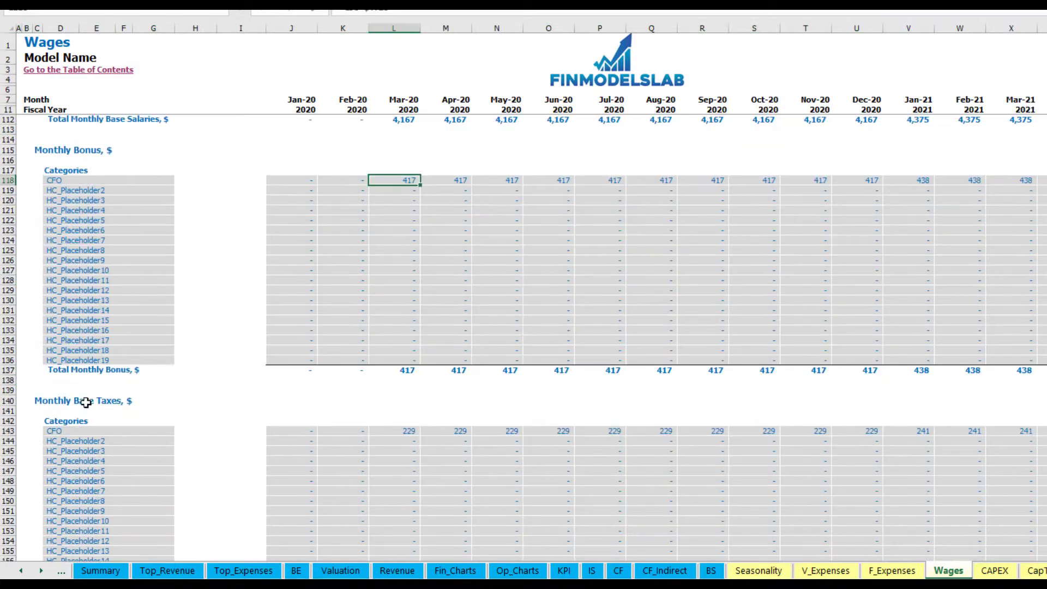
{"action": "left_click", "coordinate": [7, 431]}
Name the second staff category Admin HC and set its hire date to Apr-20.
{"action": "scroll", "coordinate": [483, 409], "scroll_direction": "up", "scroll_amount": 20}
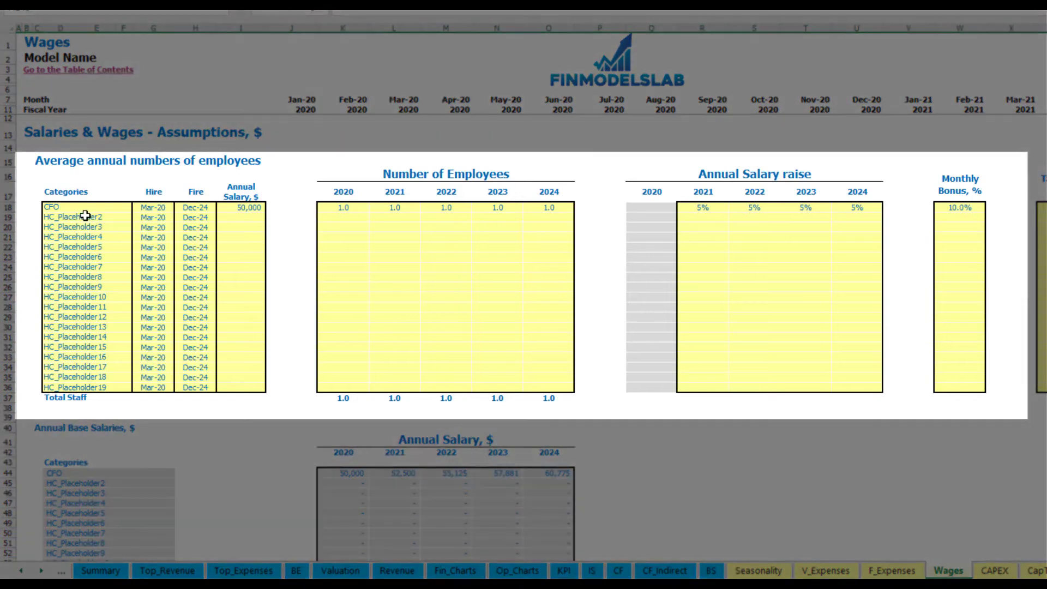
{"action": "left_click", "coordinate": [83, 217]}
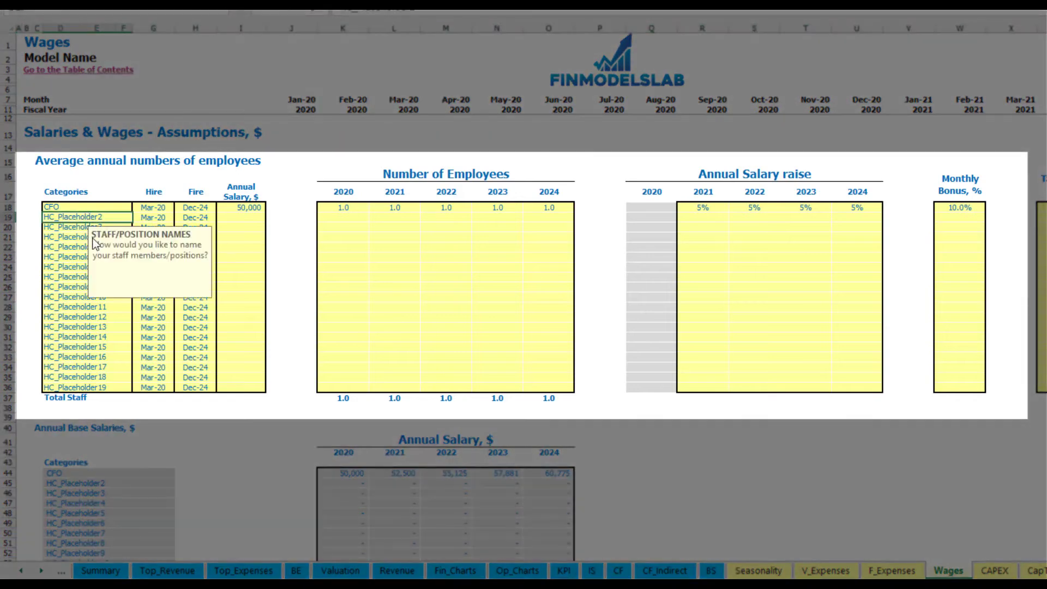
{"action": "type", "text": "Admin HC"}
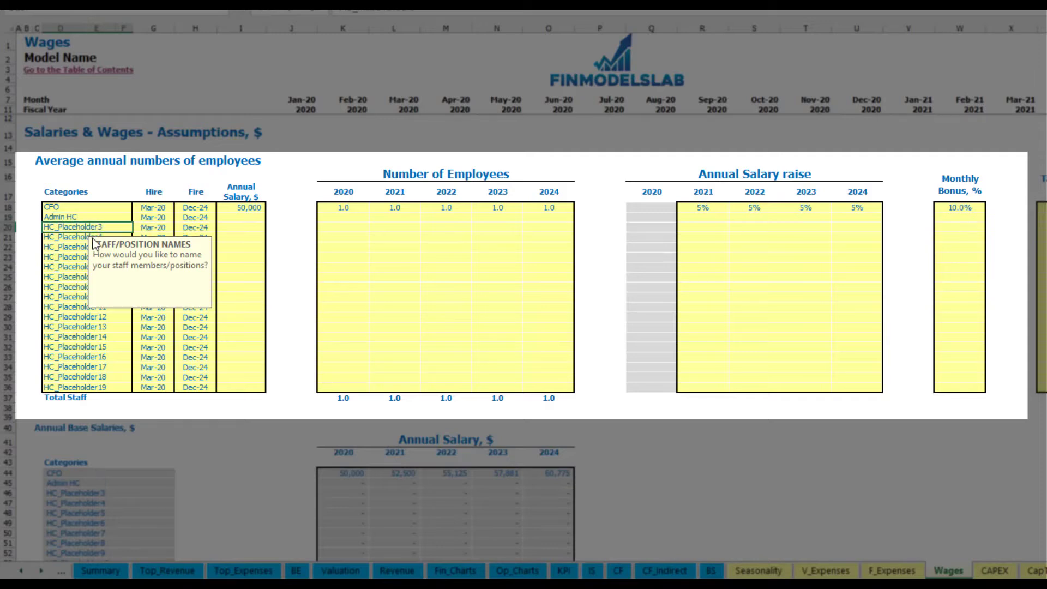
{"action": "left_click", "coordinate": [163, 217]}
{"action": "left_click", "coordinate": [180, 217]}
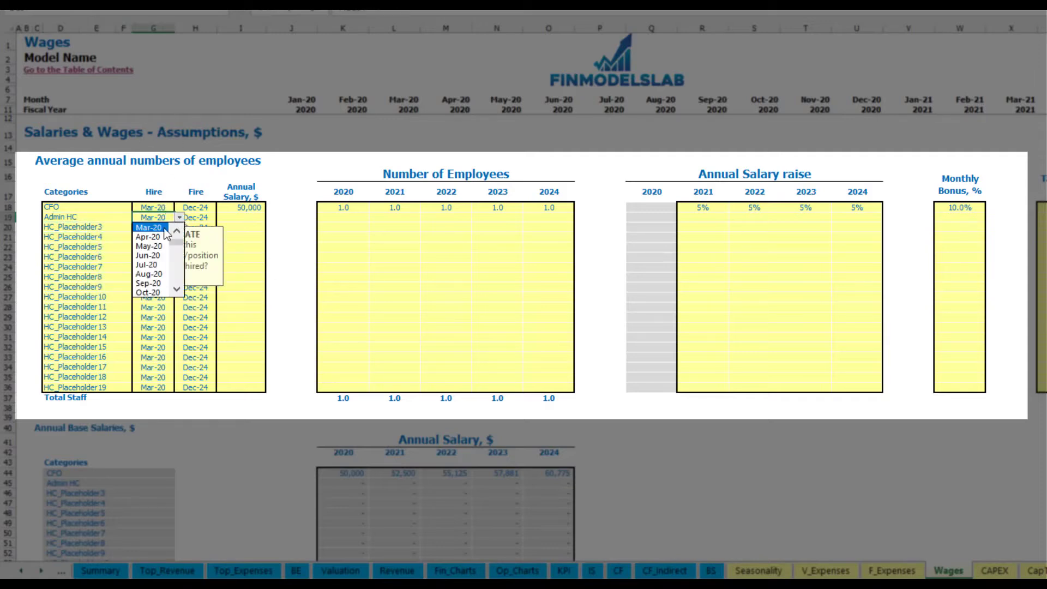
{"action": "left_click", "coordinate": [165, 243]}
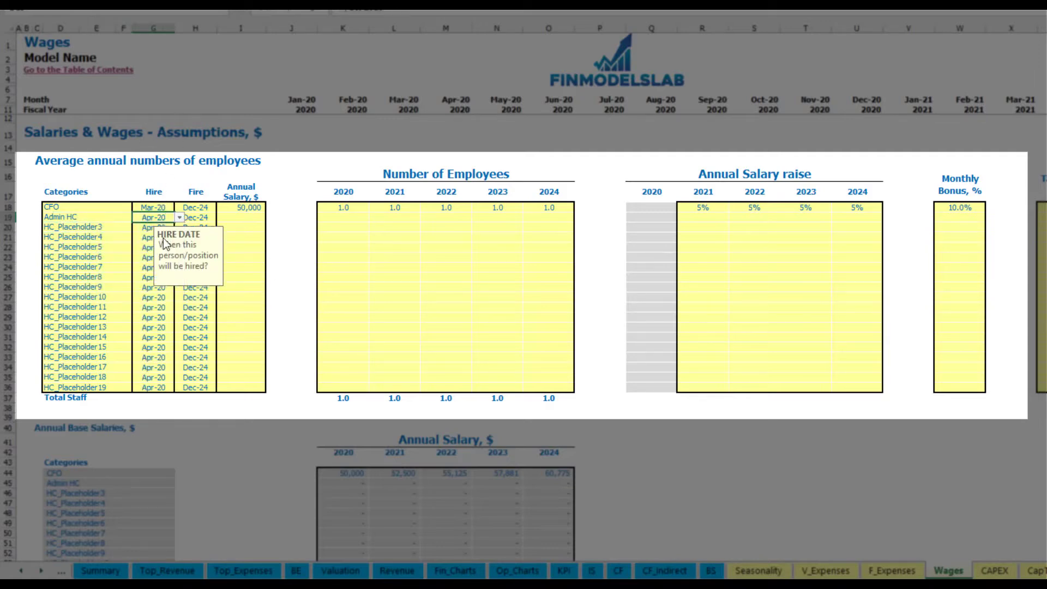
Set Admin HC's annual salary to 30,000 and its number of employees for 2020 through 2024 to 2, 4, 6, 8 and 10.
{"action": "left_click", "coordinate": [207, 218]}
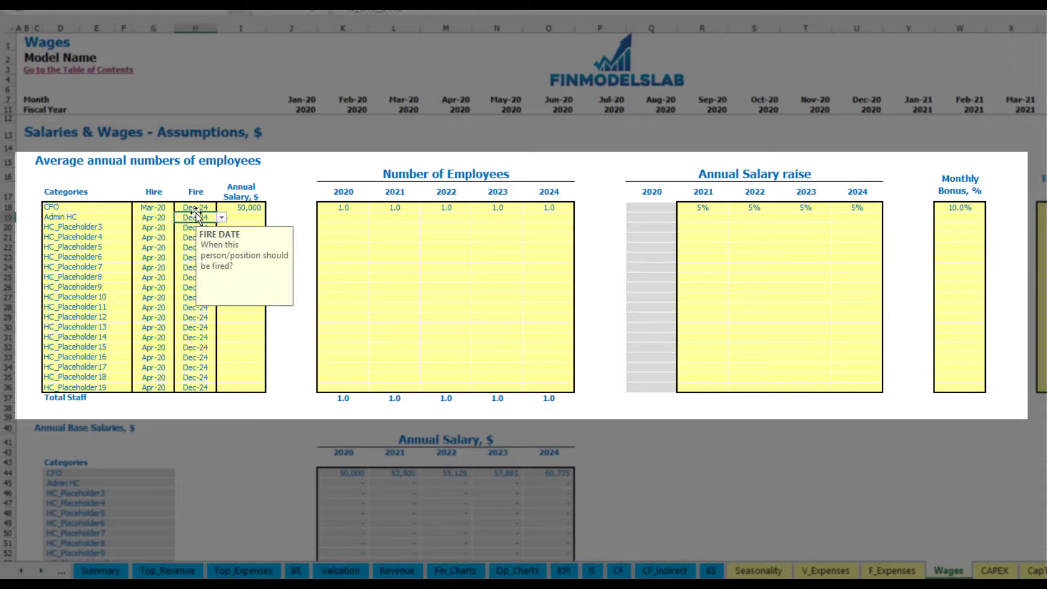
{"action": "left_click", "coordinate": [238, 216]}
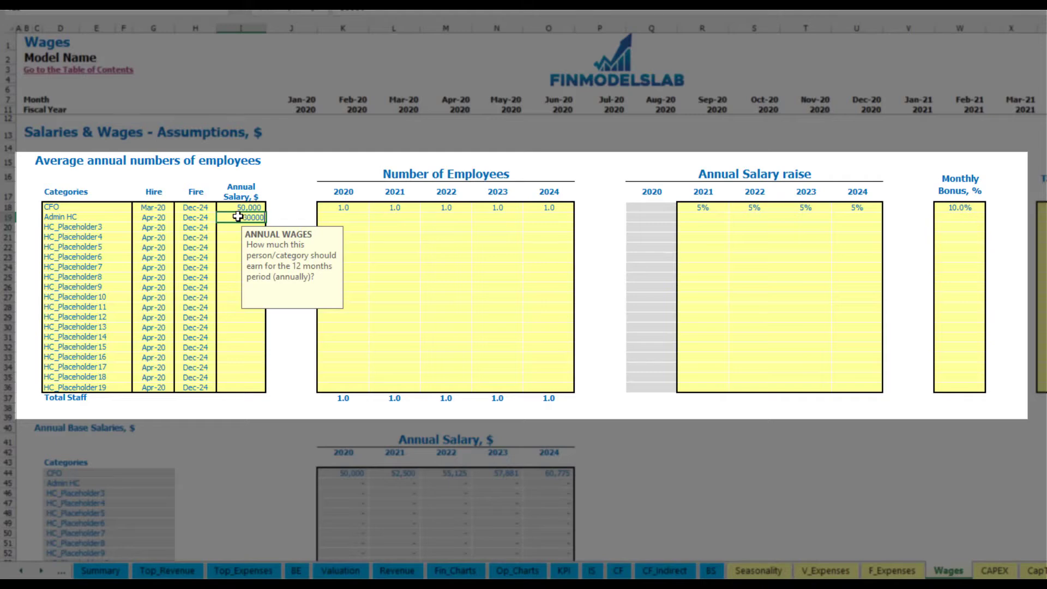
{"action": "left_click", "coordinate": [352, 217]}
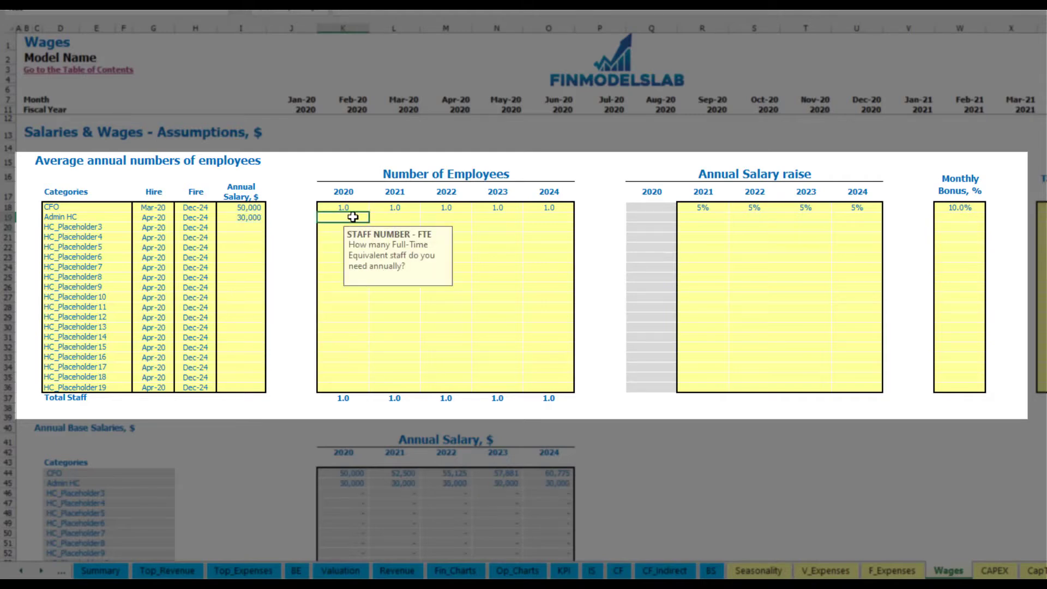
{"action": "type", "text": "2"}
{"action": "key", "text": "Tab"}
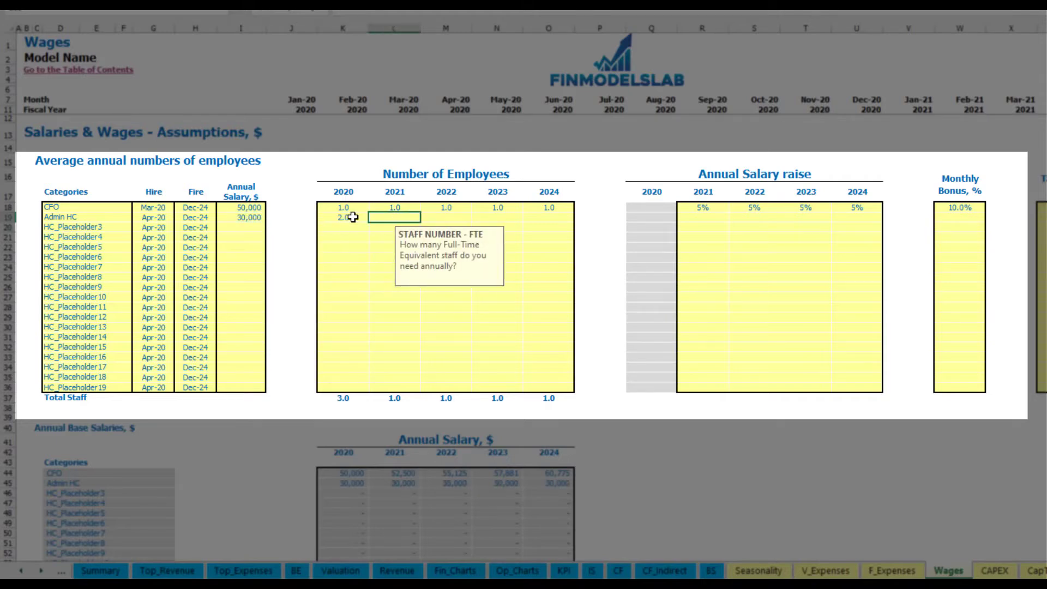
{"action": "type", "text": "4"}
{"action": "key", "text": "Tab"}
{"action": "type", "text": "6"}
{"action": "key", "text": "Tab"}
{"action": "type", "text": "8"}
{"action": "key", "text": "Tab"}
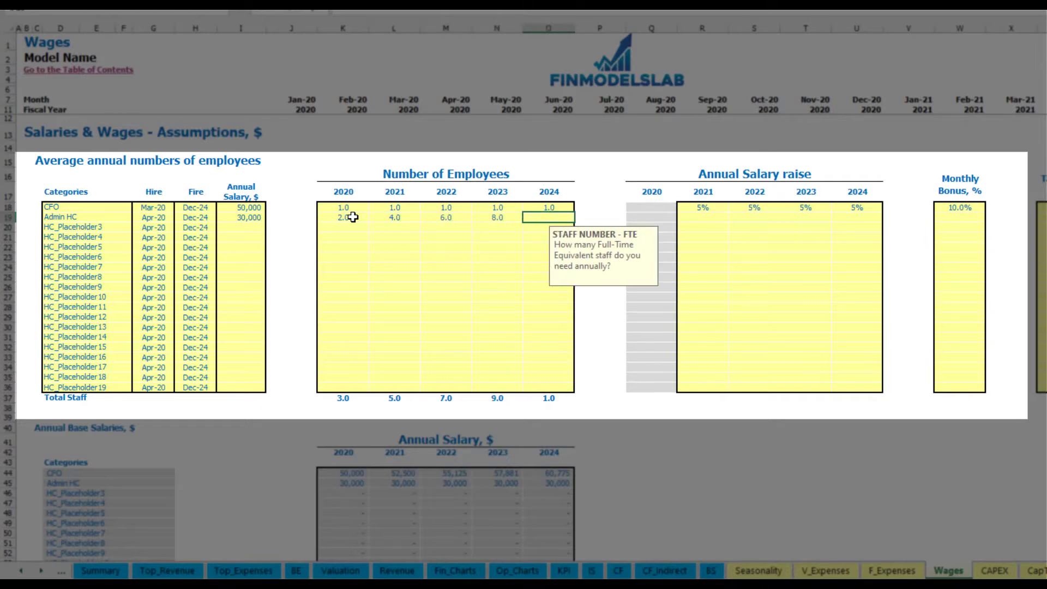
{"action": "type", "text": "10"}
{"action": "key", "text": "Tab"}
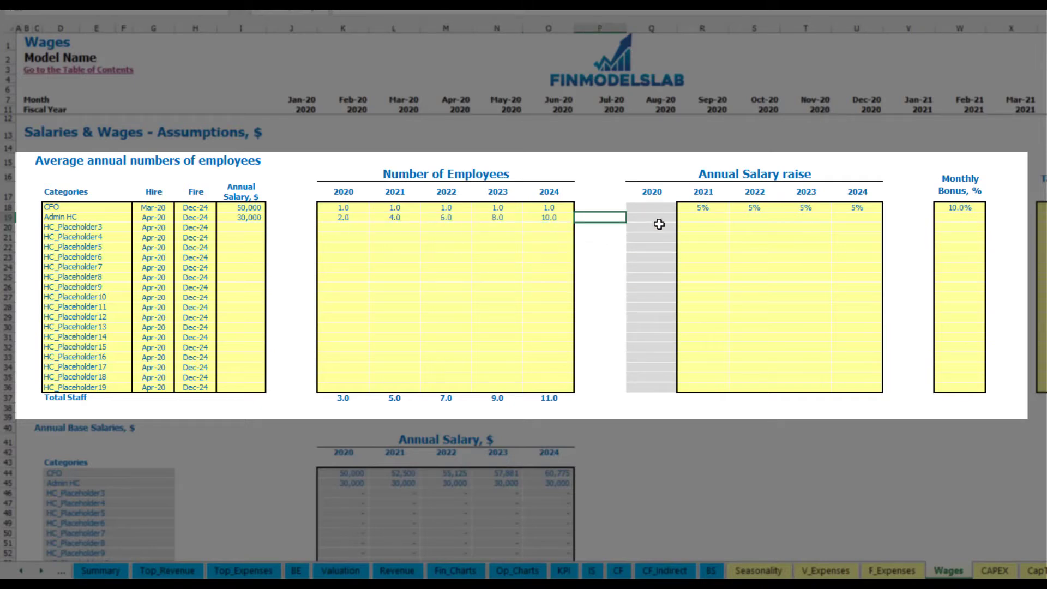
Set Admin HC's annual salary raise to 3% for each year from 2021 through 2024.
{"action": "left_click", "coordinate": [699, 217]}
{"action": "key", "text": "ctrl+c"}
{"action": "key", "text": "Right"}
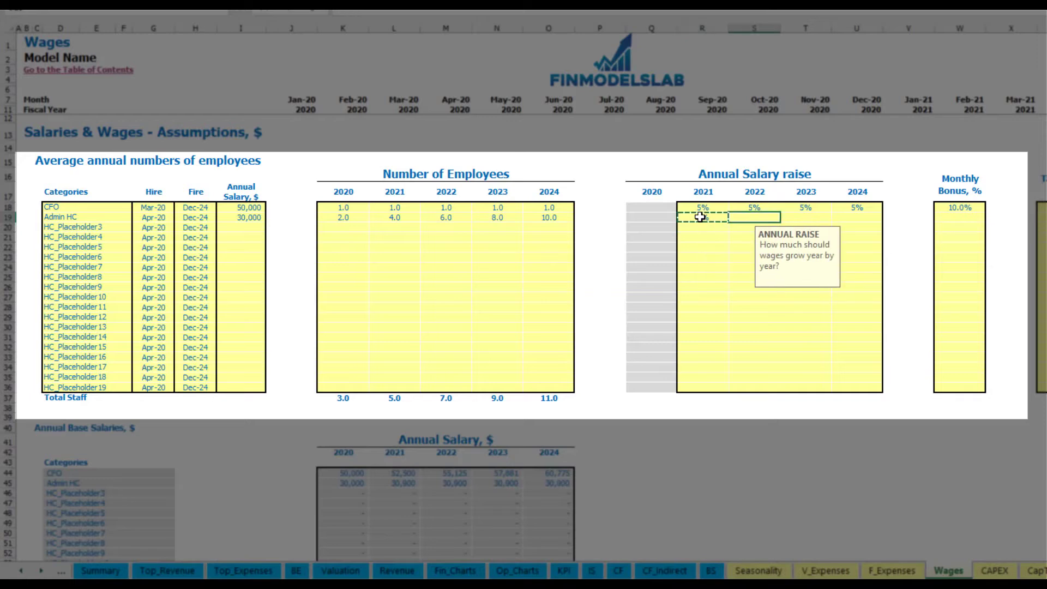
{"action": "key", "text": "shift+Right"}
{"action": "key", "text": "shift+Right"}
{"action": "key", "text": "ctrl+v"}
Set Admin HC's monthly bonus to 5% and fill in the category's tax rate.
{"action": "left_click", "coordinate": [974, 221]}
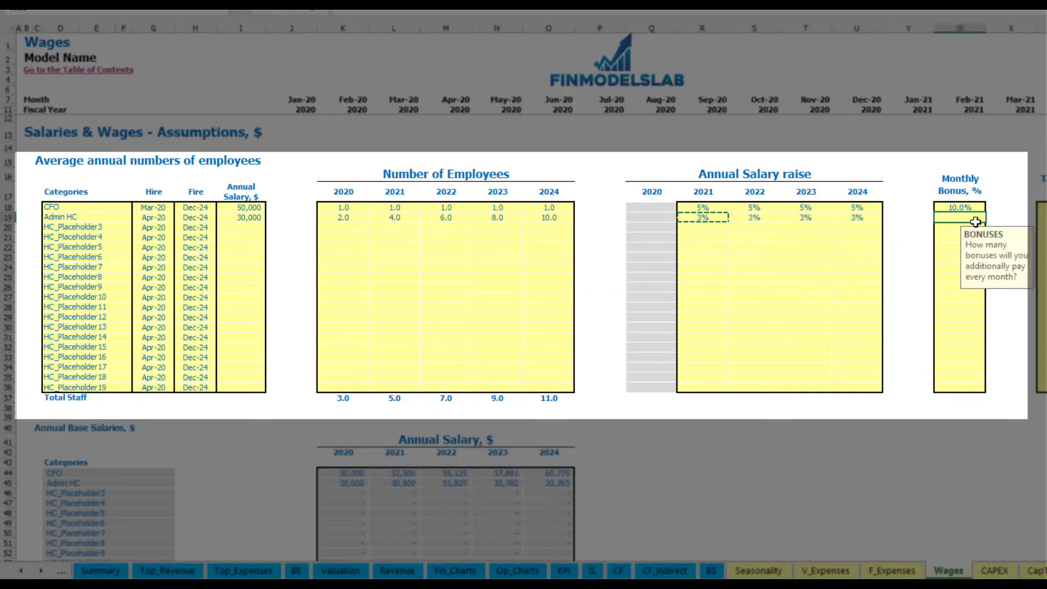
{"action": "type", "text": "5"}
{"action": "key", "text": "Tab"}
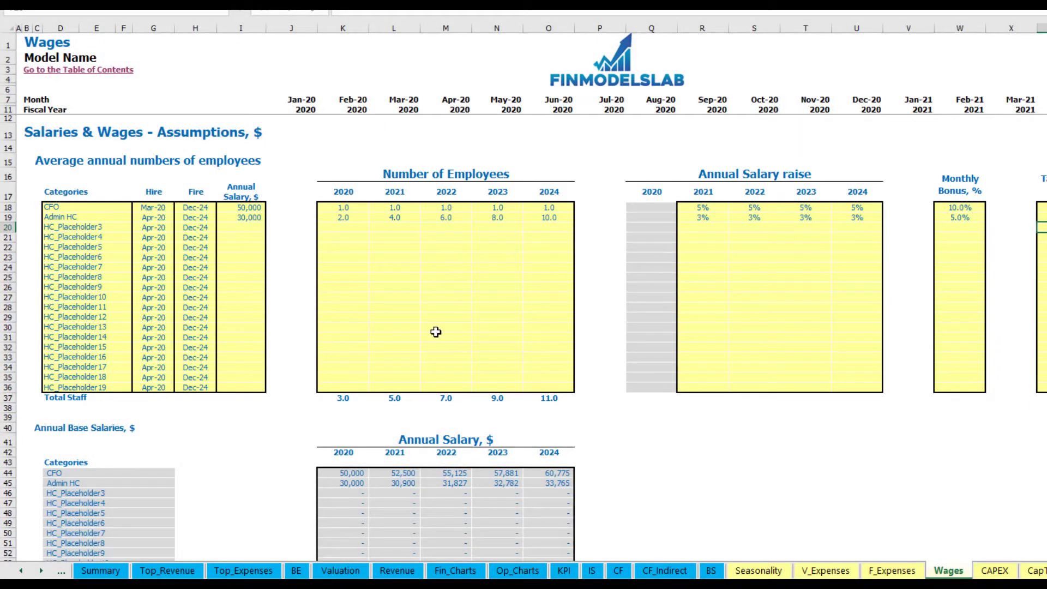
Examine Admin HC's monthly headcount under Total Staff Numbers from the Apr-20 hire date through 2024.
{"action": "scroll", "coordinate": [435, 332], "scroll_direction": "down", "scroll_amount": 3}
{"action": "scroll", "coordinate": [434, 337], "scroll_direction": "down", "scroll_amount": 10}
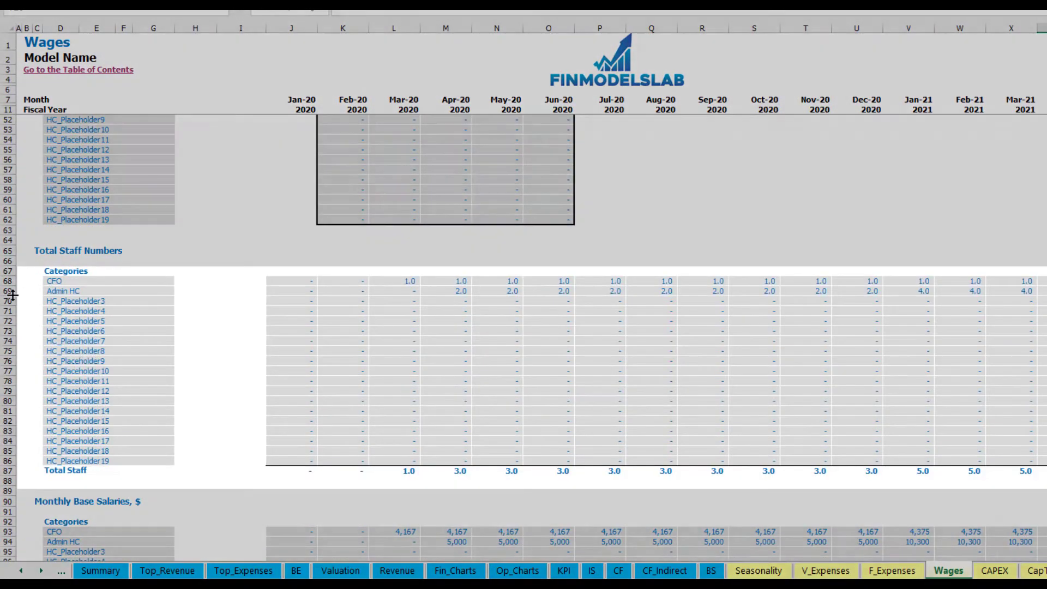
{"action": "left_click_drag", "start_coordinate": [13, 295], "coordinate": [13, 295]}
{"action": "left_click", "coordinate": [7, 291]}
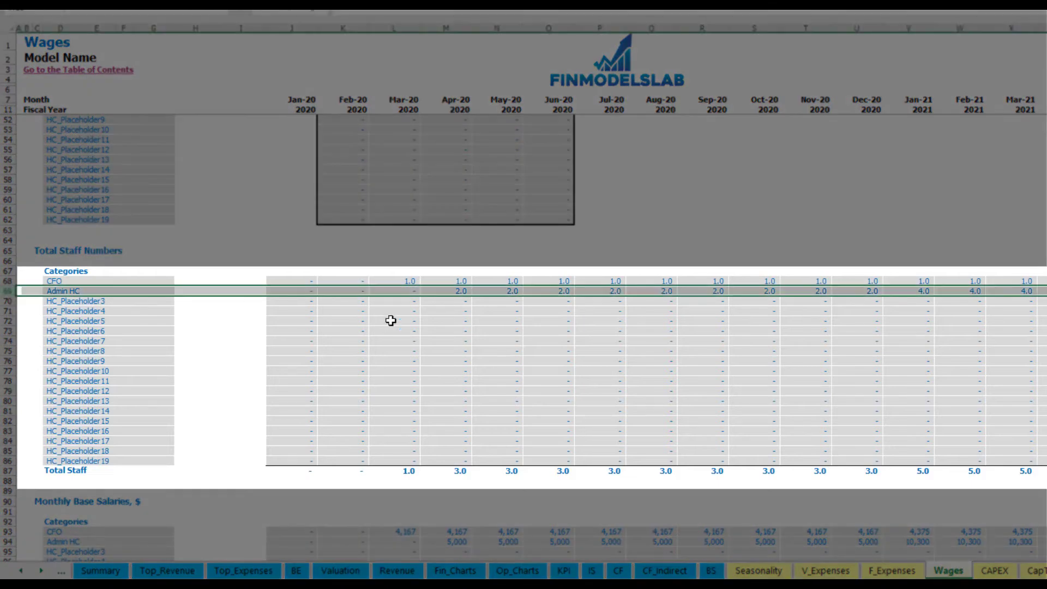
{"action": "left_click", "coordinate": [457, 291]}
{"action": "mouse_move", "coordinate": [458, 290]}
{"action": "left_mouse_down"}
{"action": "mouse_move", "coordinate": [747, 306]}
{"action": "mouse_move", "coordinate": [861, 297]}
{"action": "mouse_move", "coordinate": [871, 285]}
{"action": "left_mouse_up"}
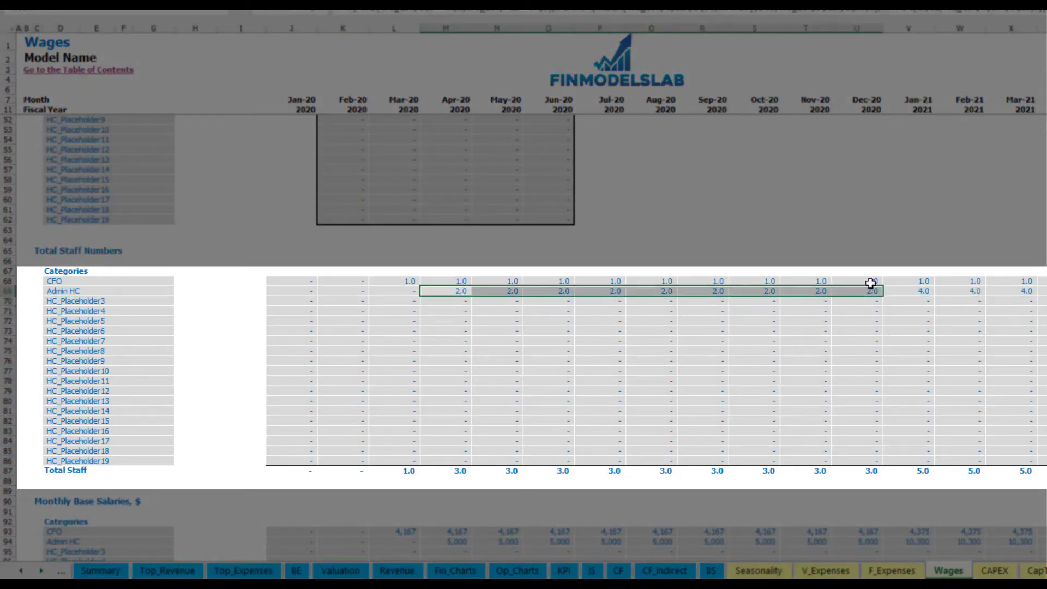
{"action": "left_click", "coordinate": [926, 291]}
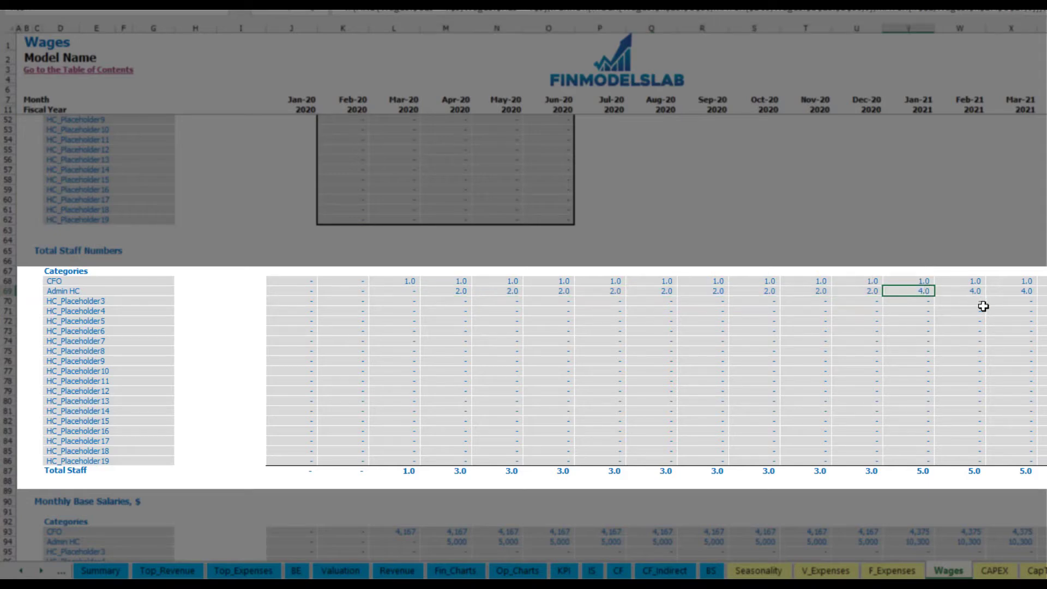
{"action": "left_click_drag", "start_coordinate": [926, 290], "coordinate": [1025, 291]}
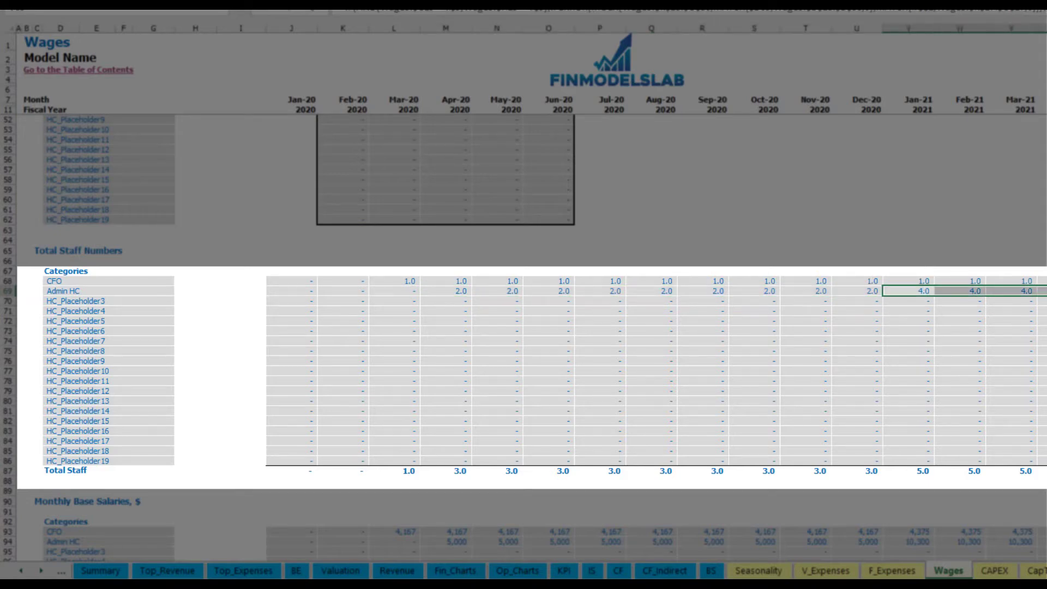
{"action": "scroll", "coordinate": [531, 338], "scroll_direction": "right", "scroll_amount": 10}
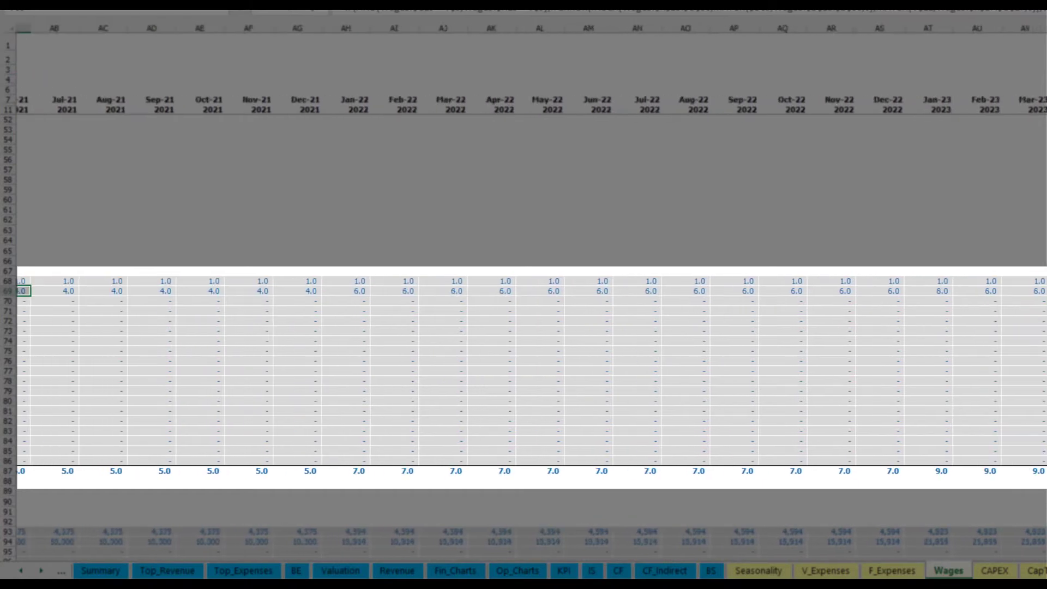
{"action": "scroll", "coordinate": [531, 337], "scroll_direction": "right", "scroll_amount": 1}
{"action": "scroll", "coordinate": [943, 289], "scroll_direction": "right", "scroll_amount": 5}
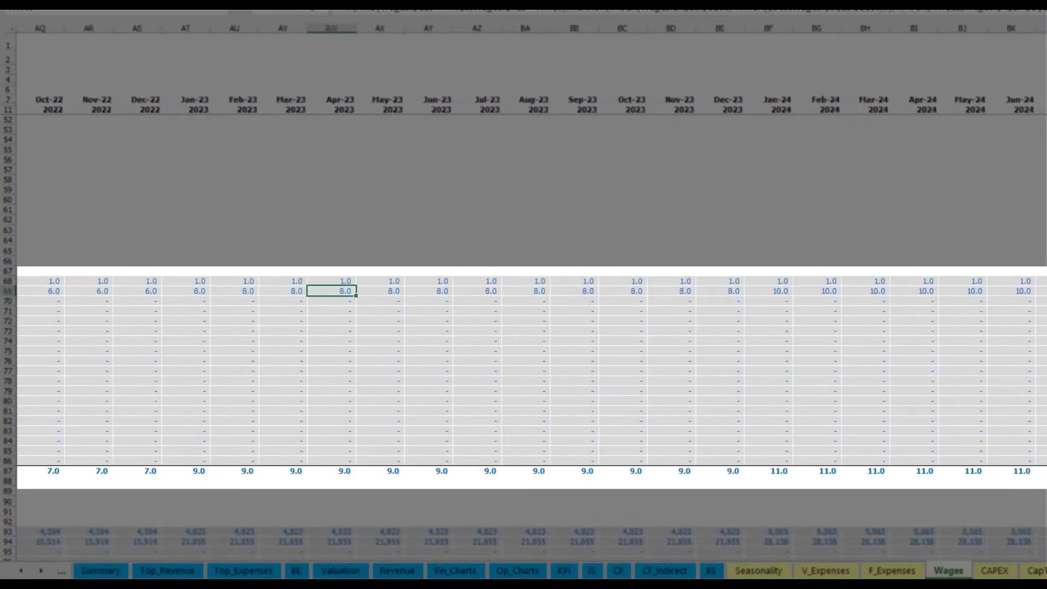
{"action": "scroll", "coordinate": [523, 295], "scroll_direction": "left", "scroll_amount": 14}
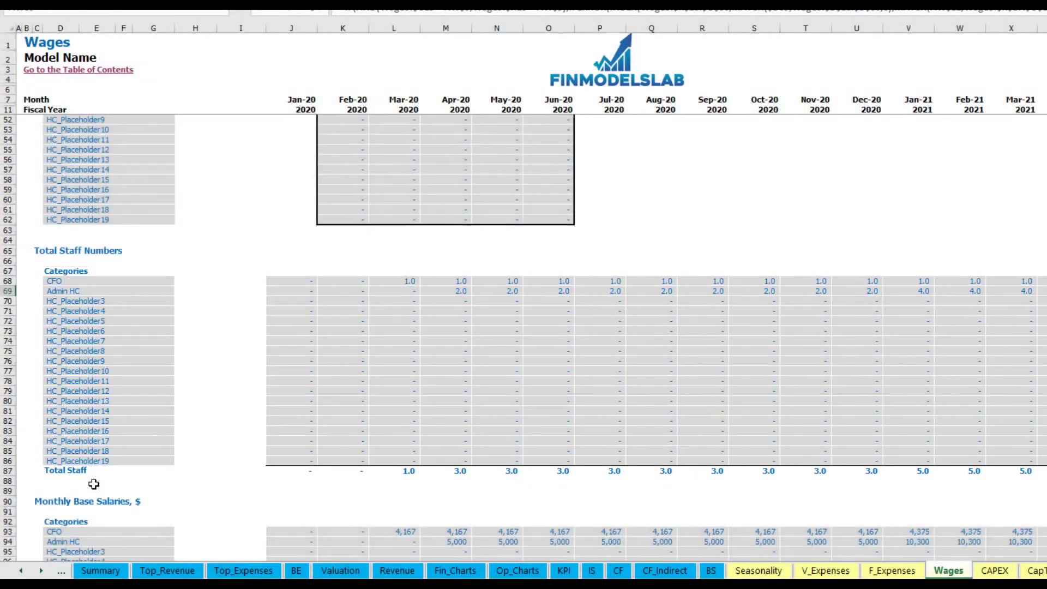
Compare Admin HC's monthly base salaries with its staff numbers, and review the Monthly Bonus and Monthly Base Taxes sections.
{"action": "scroll", "coordinate": [126, 495], "scroll_direction": "down", "scroll_amount": 3}
{"action": "left_click", "coordinate": [8, 440]}
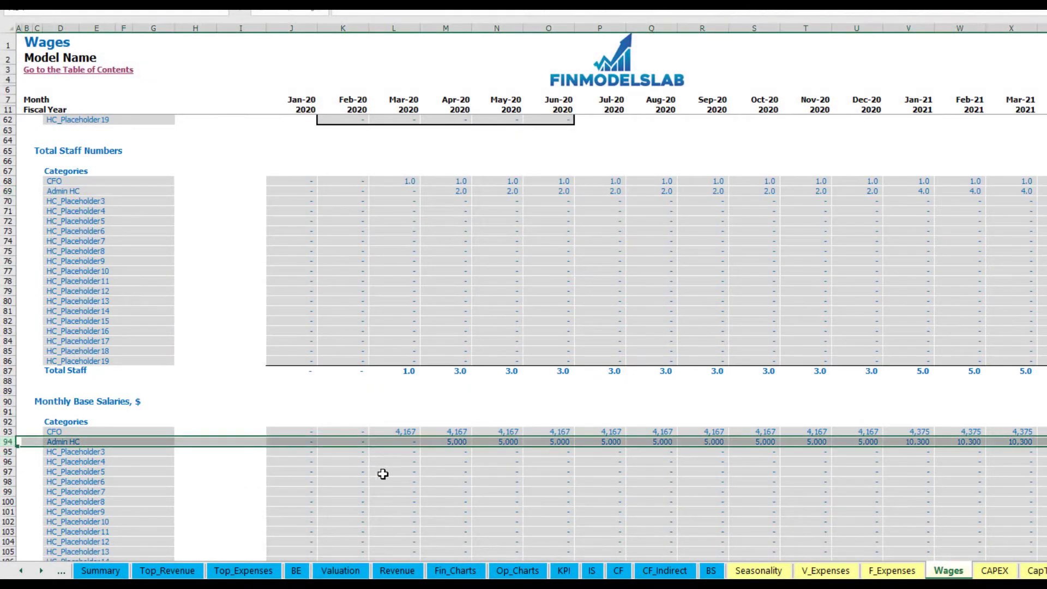
{"action": "left_click", "coordinate": [450, 446]}
{"action": "left_click", "coordinate": [457, 191]}
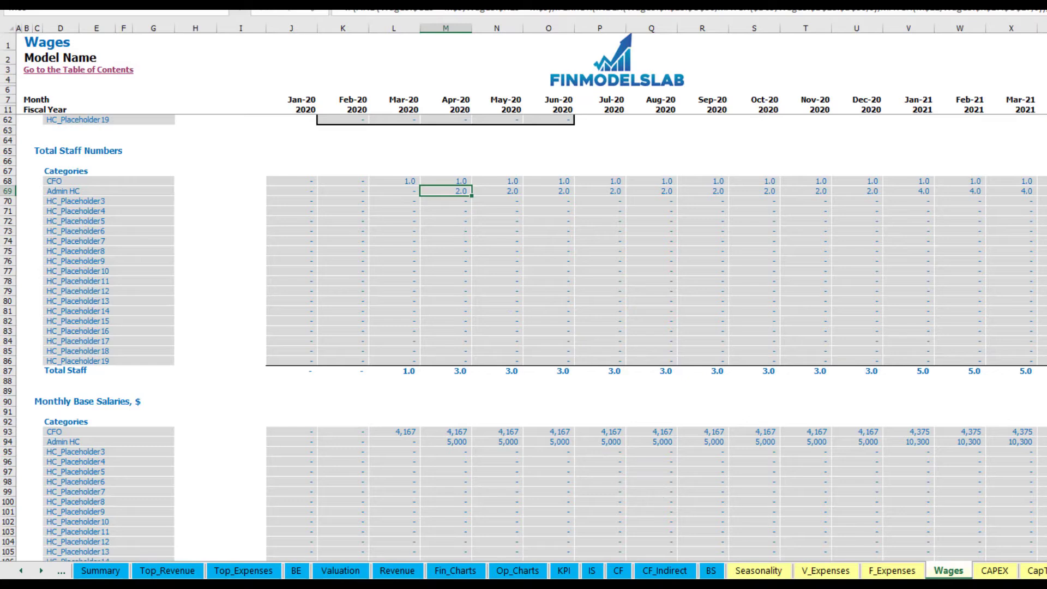
{"action": "left_click", "coordinate": [1046, 192]}
{"action": "left_click", "coordinate": [1046, 442]}
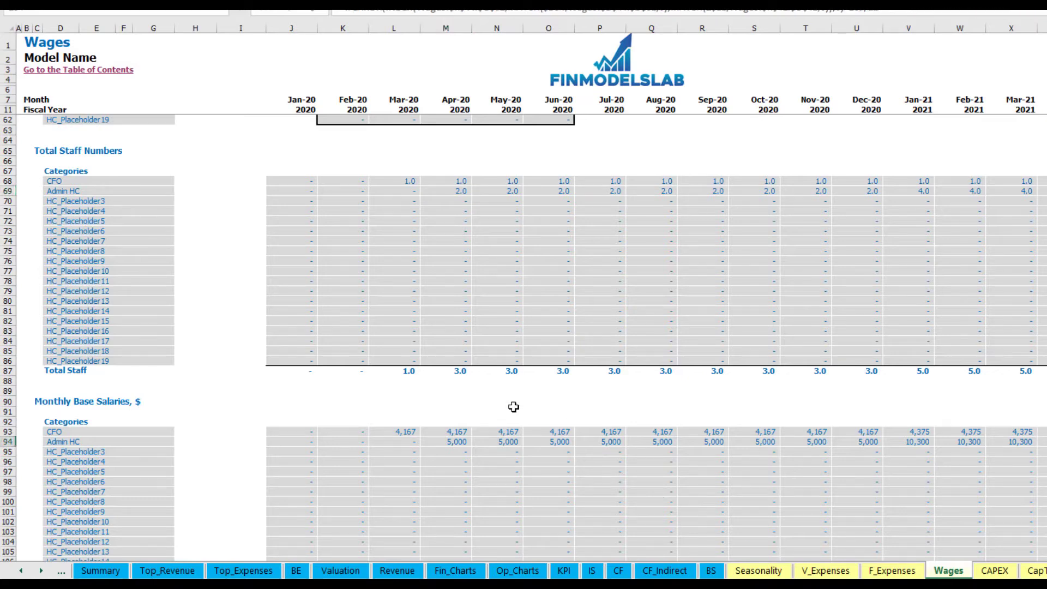
{"action": "scroll", "coordinate": [542, 460], "scroll_direction": "down", "scroll_amount": 10}
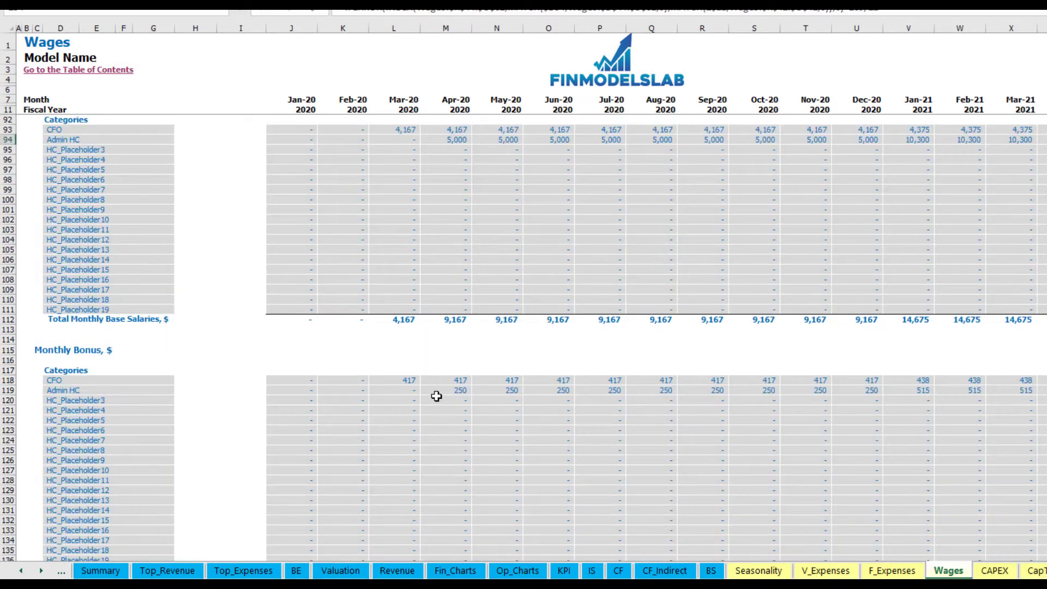
{"action": "scroll", "coordinate": [641, 401], "scroll_direction": "down", "scroll_amount": 10}
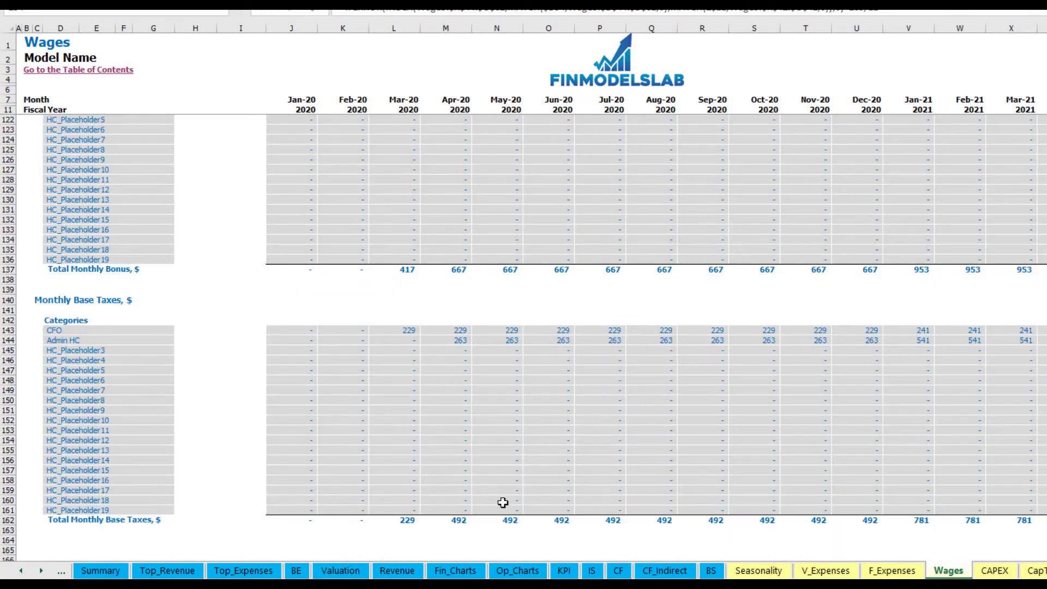
Expand the Total Salary and Wages group on the Income Statement sheet and review the CFO, Admin HC and placeholder rows.
{"action": "left_click", "coordinate": [593, 570]}
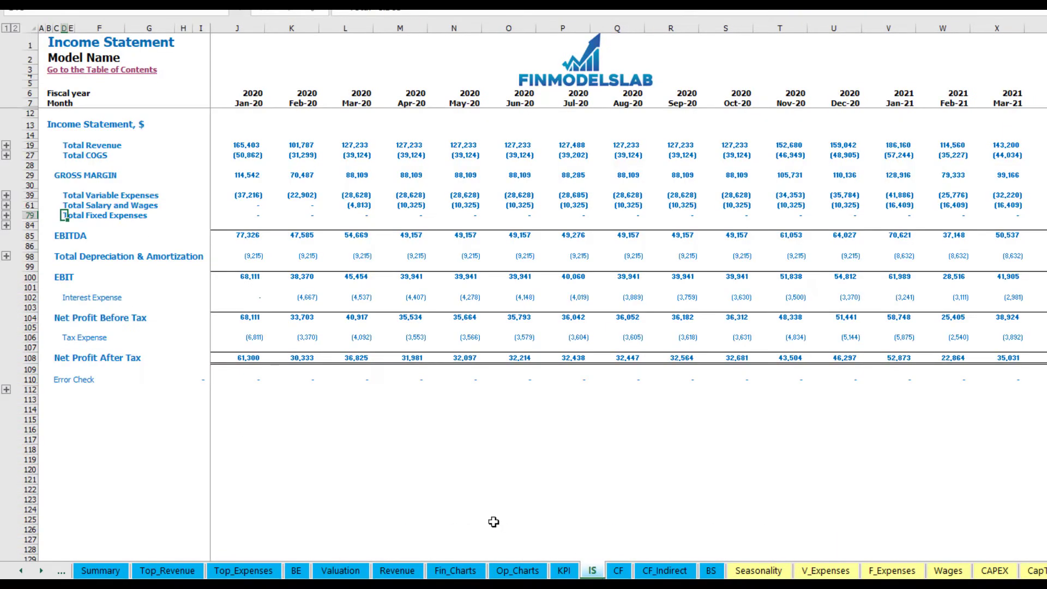
{"action": "left_click", "coordinate": [7, 205]}
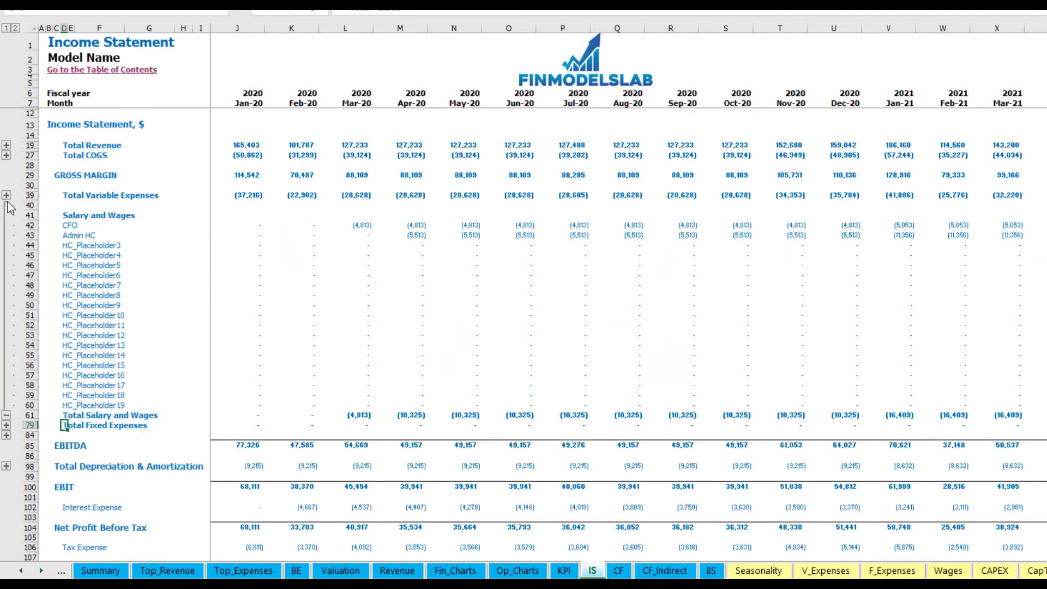
{"action": "left_click", "coordinate": [228, 222]}
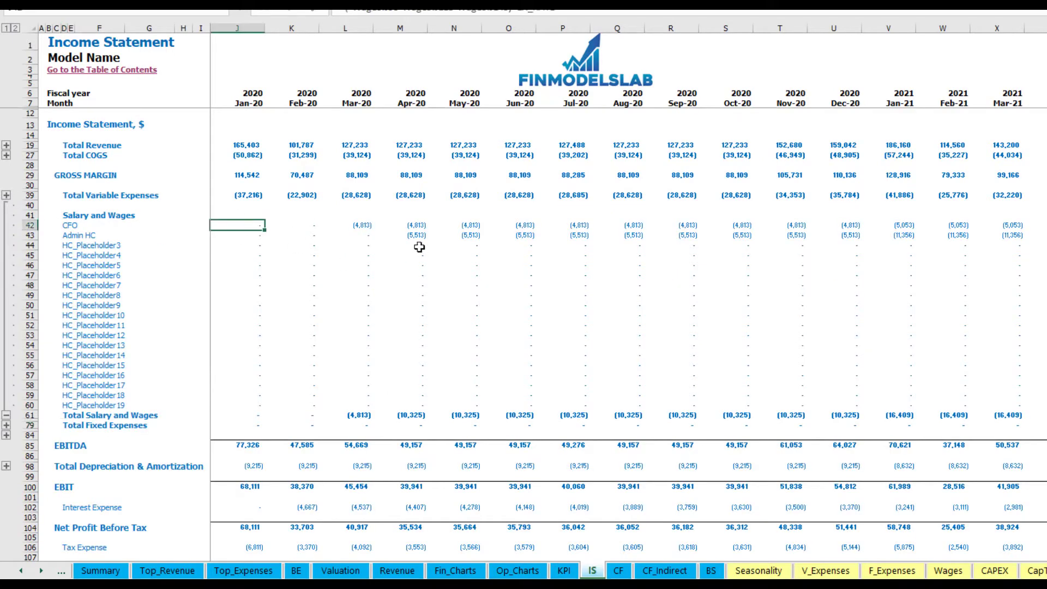
{"action": "left_click_drag", "start_coordinate": [69, 224], "coordinate": [71, 406]}
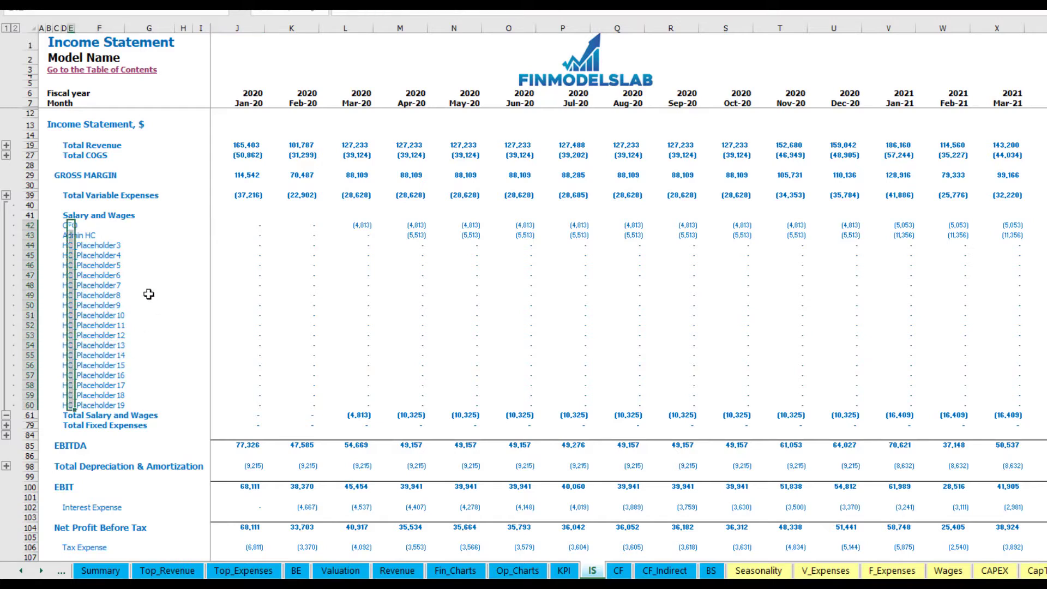
{"action": "left_click", "coordinate": [122, 235]}
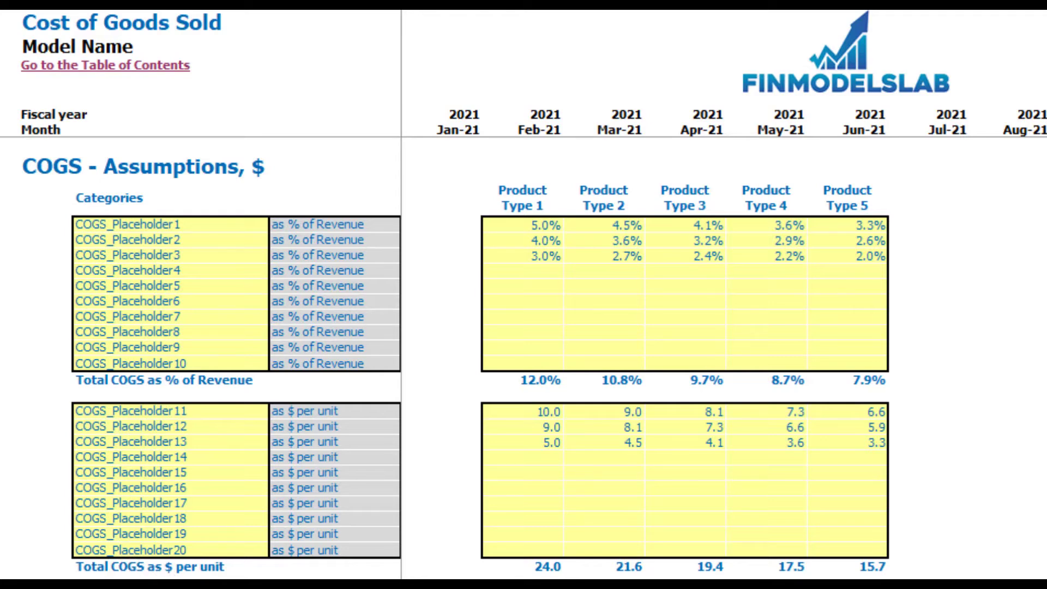
Rename the first percent-of-revenue category on the Cost of Goods Sold sheet to _Pack.
{"action": "left_click", "coordinate": [169, 224]}
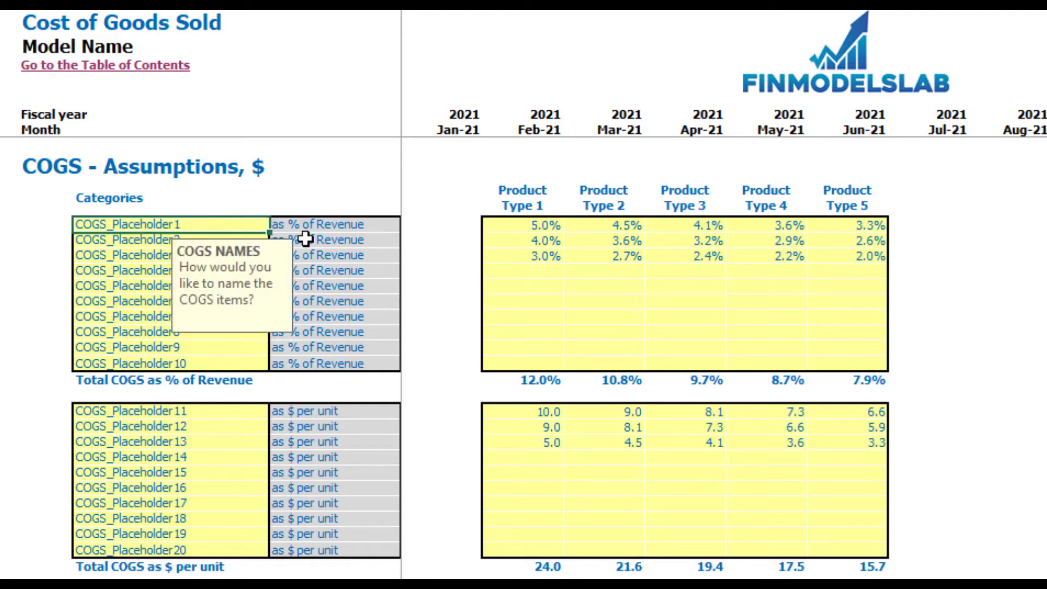
{"action": "type", "text": "P"}
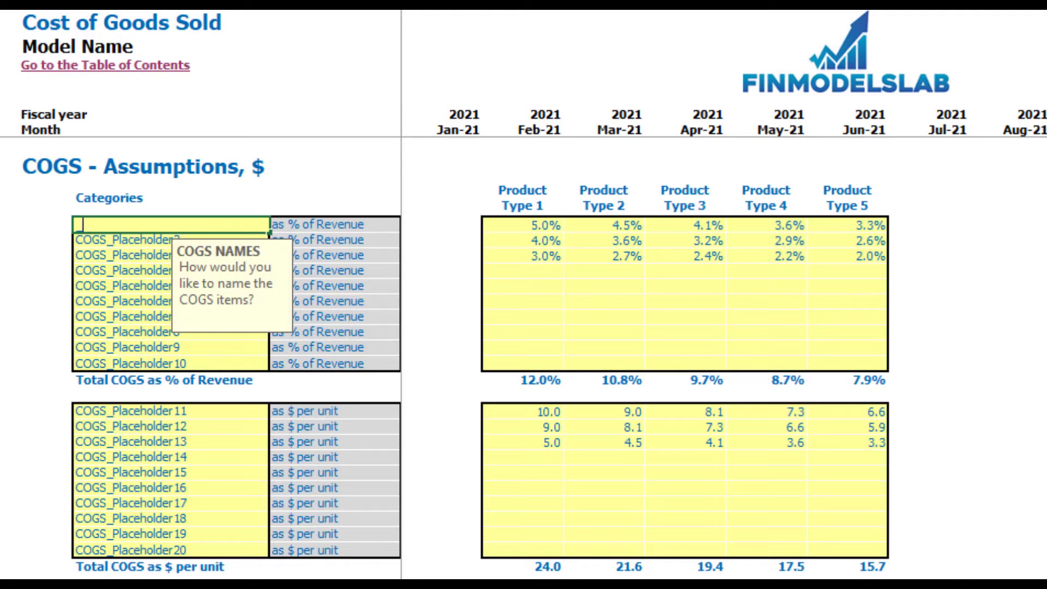
{"action": "type", "text": "ack"}
{"action": "key", "text": "Return"}
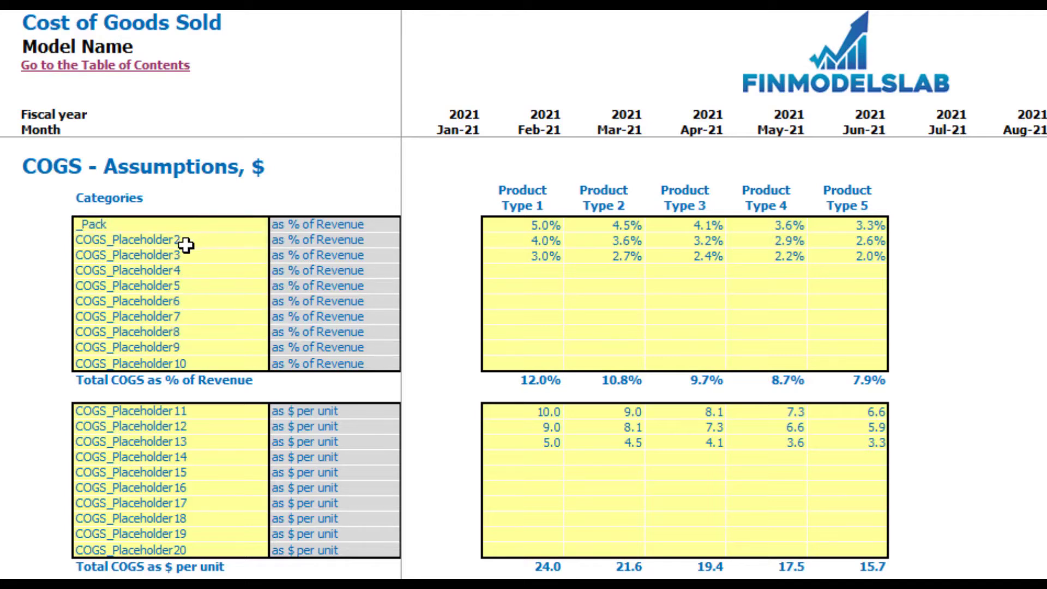
Set the _Pack item's percentages of revenue for Product Types 1 through 5 to 6%, 7%, 8%, 9% and 10%.
{"action": "left_click", "coordinate": [538, 225]}
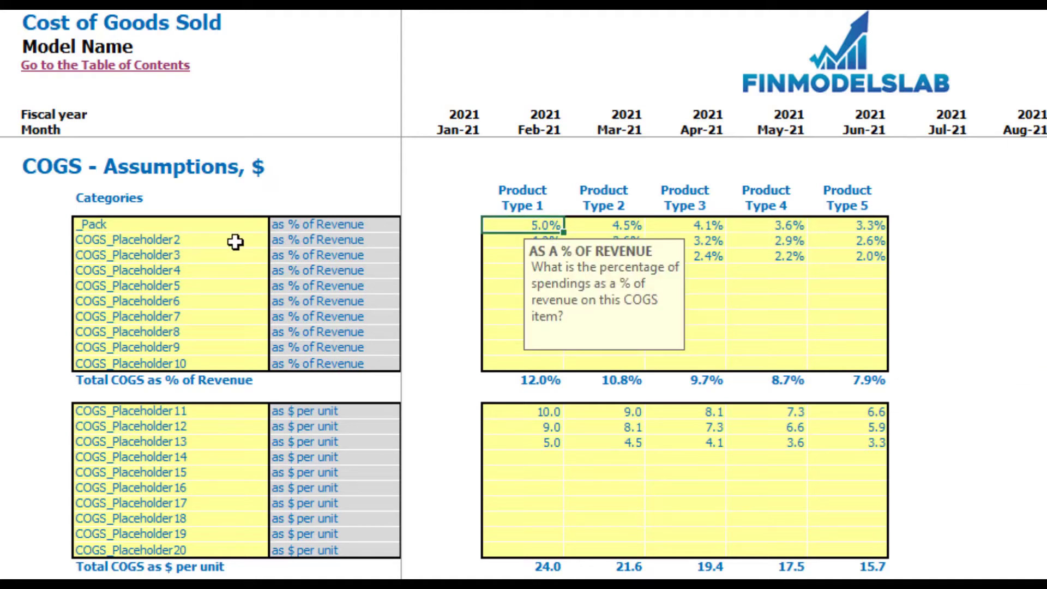
{"action": "type", "text": "6"}
{"action": "key", "text": "Tab"}
{"action": "type", "text": "7"}
{"action": "key", "text": "Tab"}
{"action": "type", "text": "8"}
{"action": "key", "text": "Tab"}
{"action": "type", "text": "9"}
{"action": "key", "text": "Tab"}
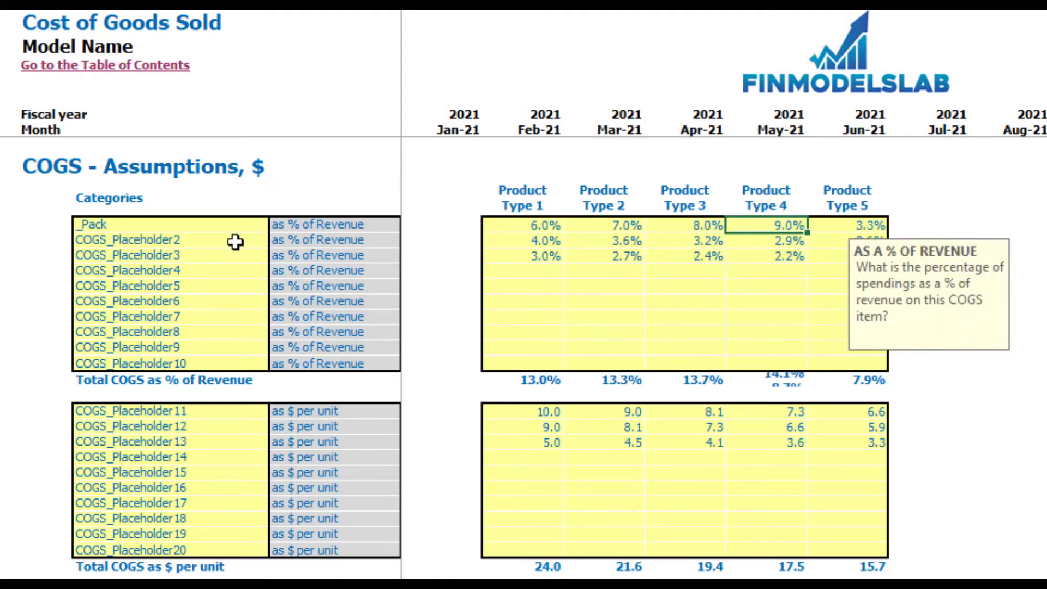
{"action": "type", "text": "10"}
{"action": "key", "text": "Return"}
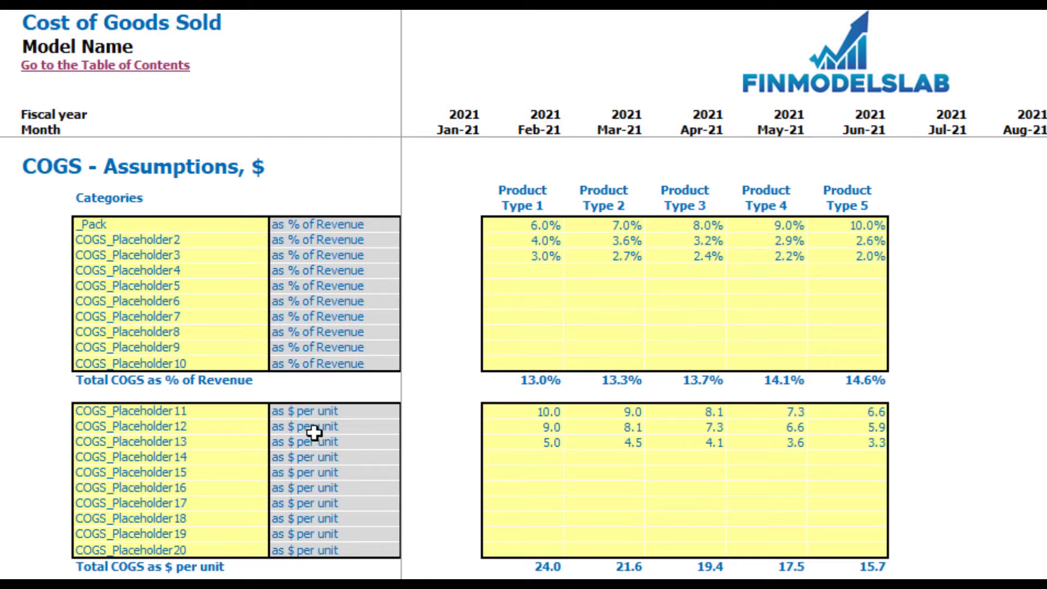
Check the input note on COGS_Placeholder11's dollar-per-unit amount for Product Type 1.
{"action": "left_click", "coordinate": [514, 414]}
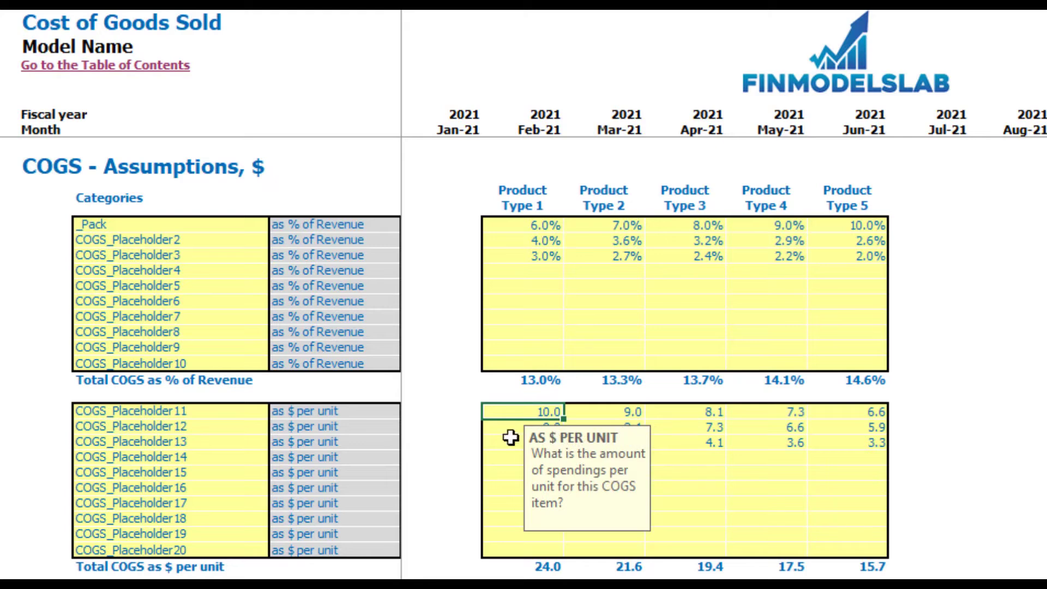
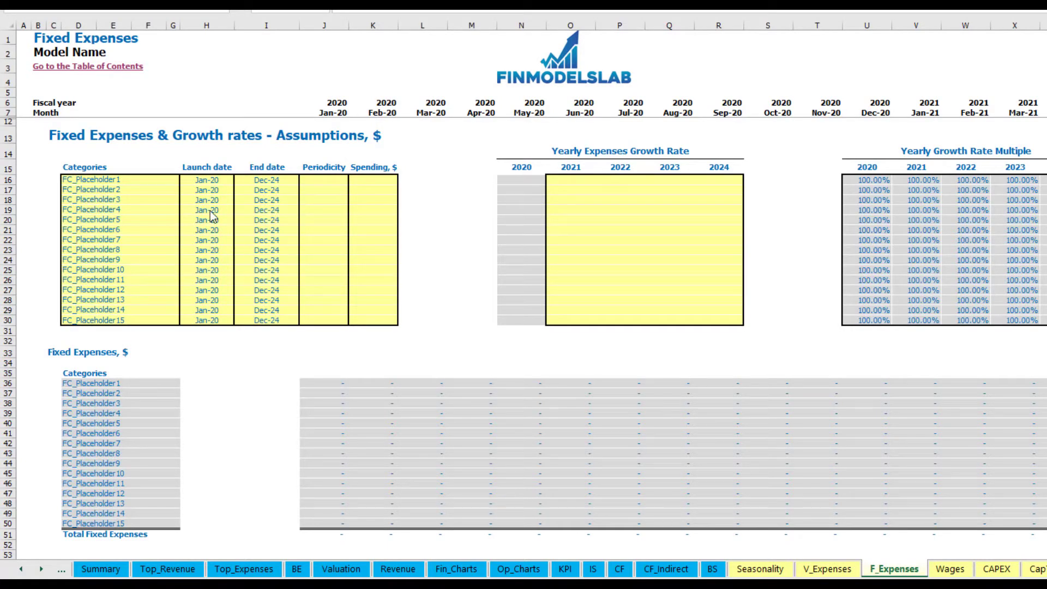
Rename the first fixed expense category as Utilities and set its launch date to Mar-20.
{"action": "left_click", "coordinate": [122, 178]}
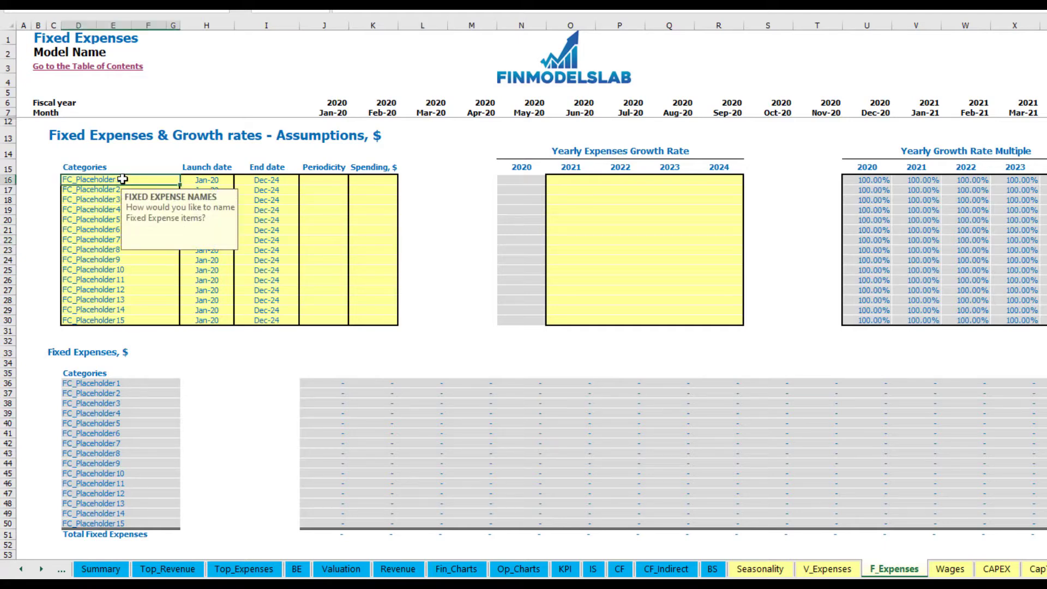
{"action": "type", "text": "Utilities"}
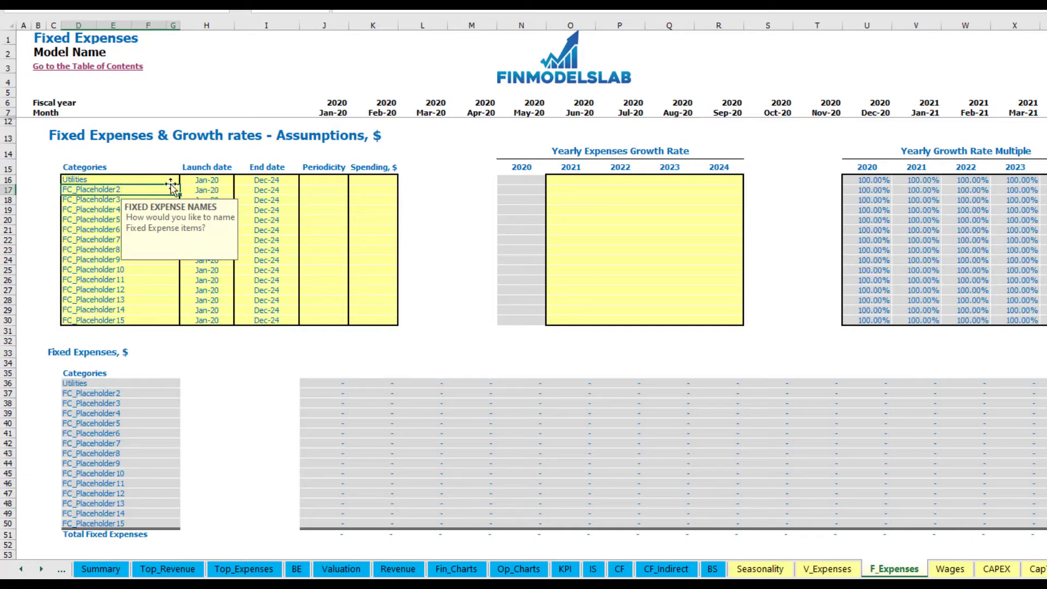
{"action": "left_click", "coordinate": [215, 180]}
{"action": "left_click", "coordinate": [240, 180]}
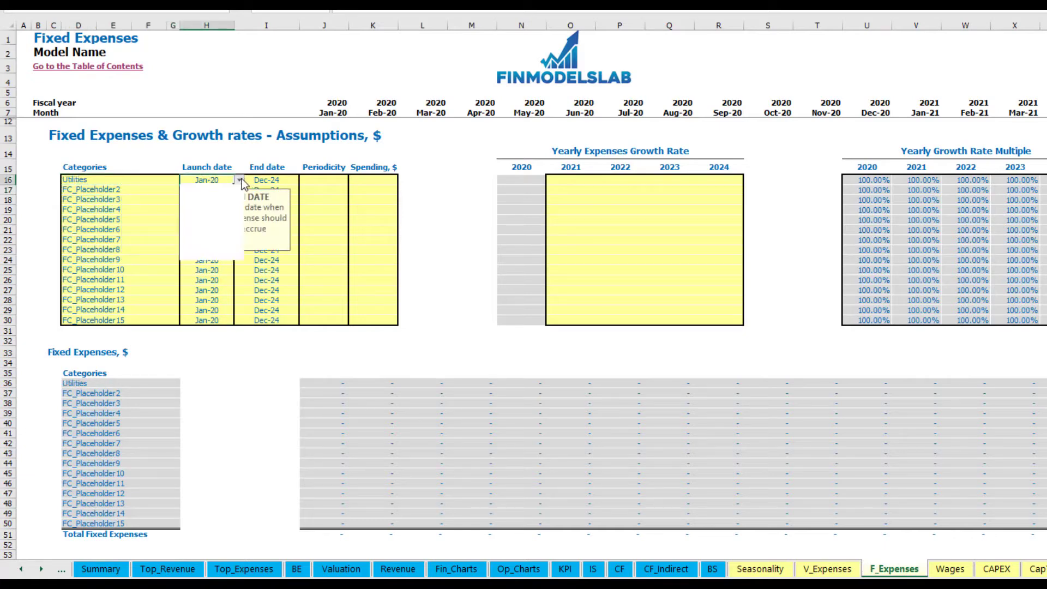
{"action": "left_click", "coordinate": [206, 206]}
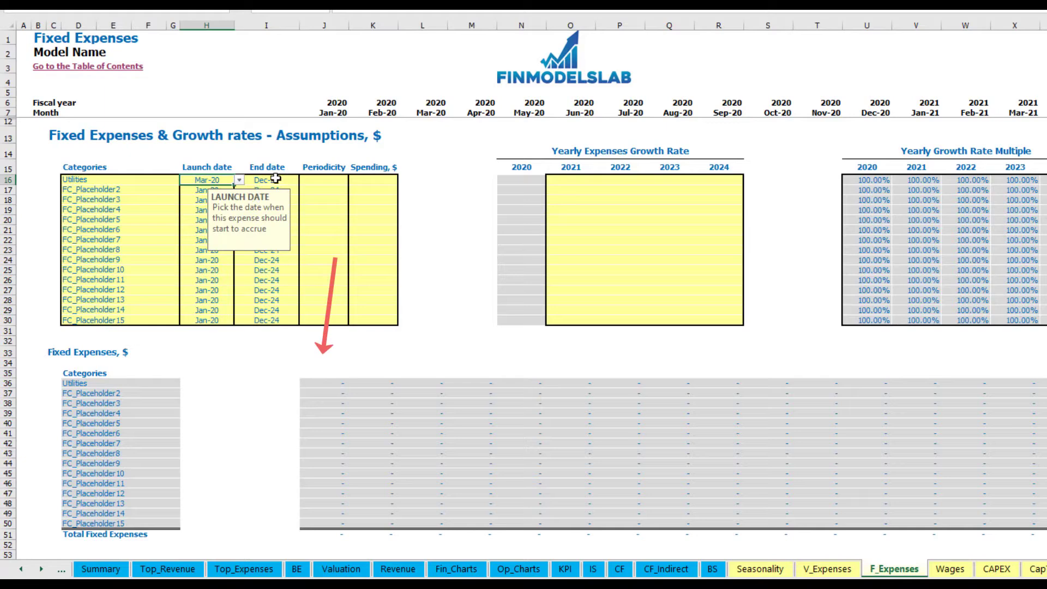
{"action": "left_click", "coordinate": [285, 180]}
{"action": "left_click", "coordinate": [331, 114]}
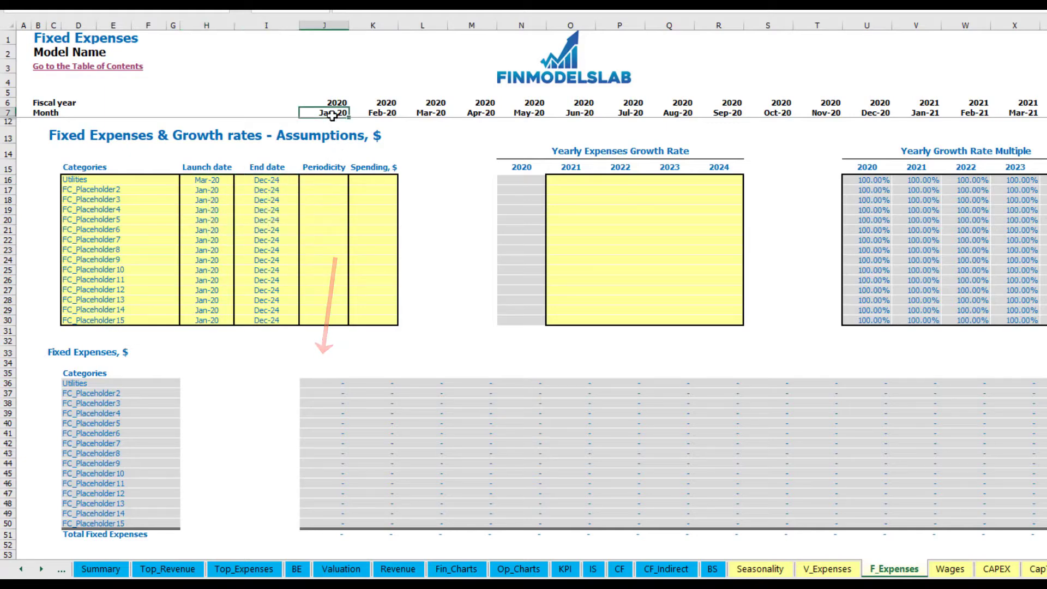
{"action": "scroll", "coordinate": [332, 115], "scroll_direction": "right", "scroll_amount": 10}
{"action": "scroll", "coordinate": [332, 116], "scroll_direction": "left", "scroll_amount": 10}
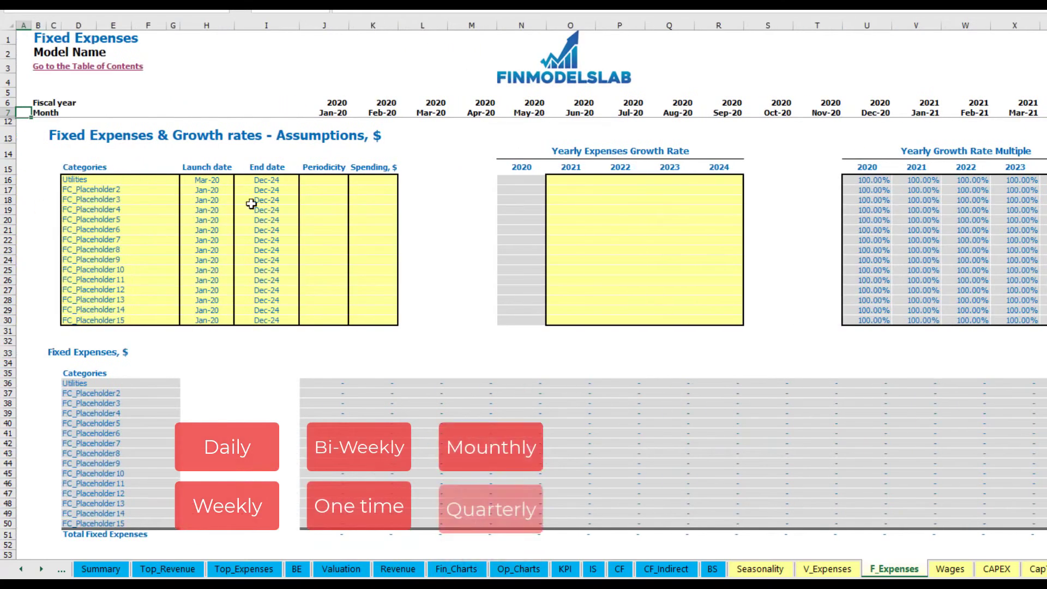
Set the Utilities expense to Daily periodicity with spending of $50.
{"action": "left_click", "coordinate": [326, 180]}
{"action": "left_click", "coordinate": [354, 180]}
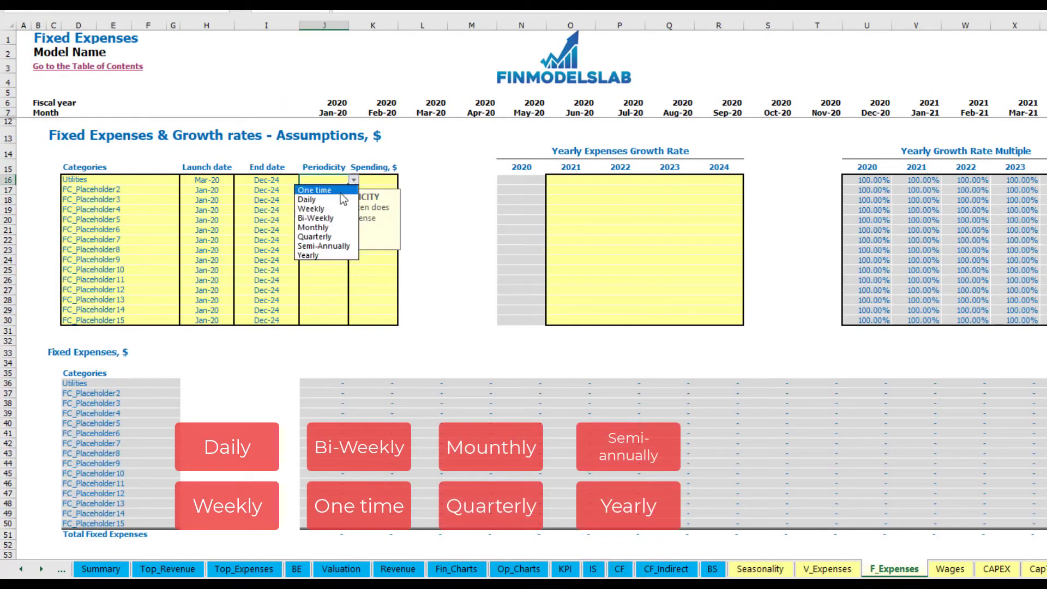
{"action": "left_click", "coordinate": [337, 200]}
{"action": "left_click", "coordinate": [381, 181]}
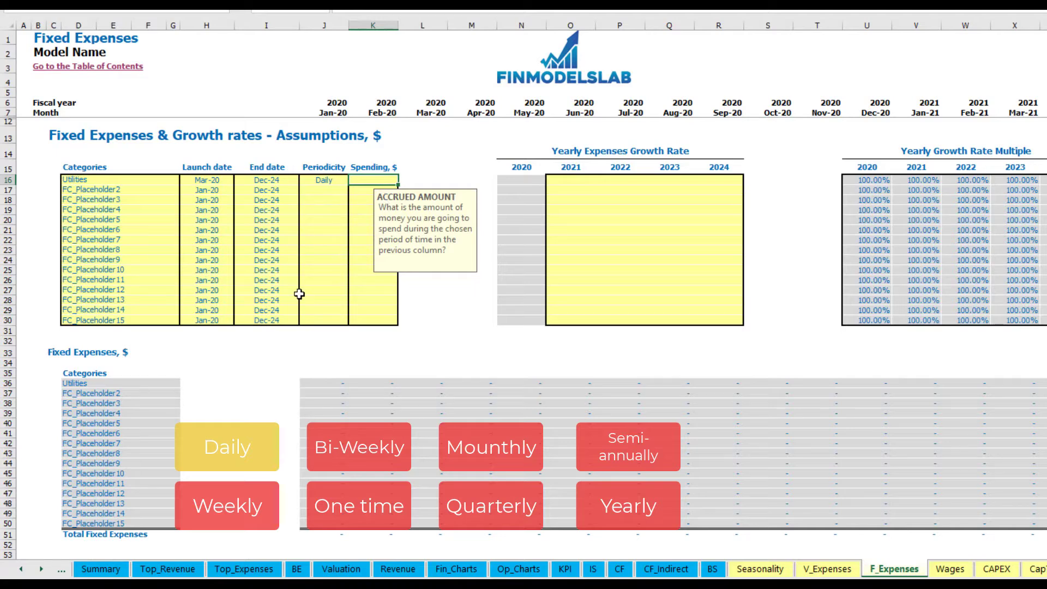
{"action": "type", "text": "50"}
{"action": "key", "text": "Return"}
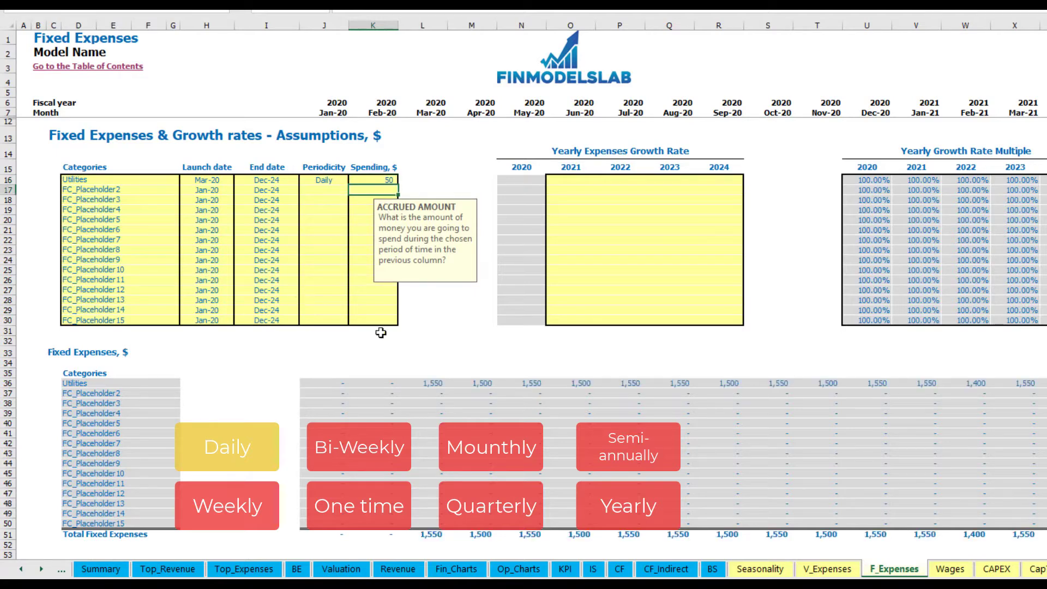
Examine the calculated monthly Utilities amounts in the Fixed Expenses table from Mar-20 onward.
{"action": "left_click", "coordinate": [430, 385]}
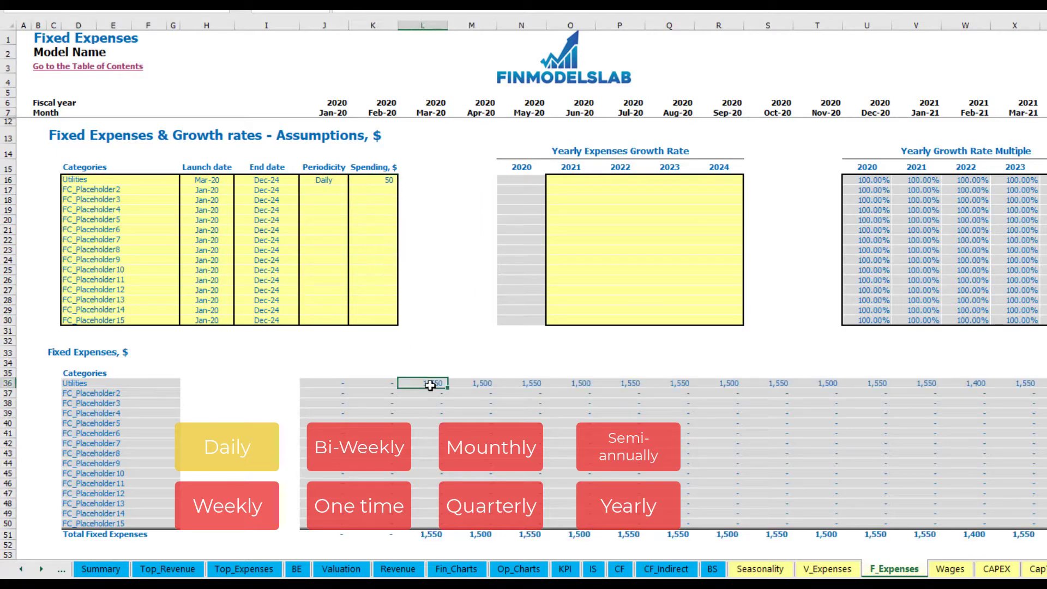
{"action": "left_click", "coordinate": [478, 384]}
{"action": "left_click", "coordinate": [538, 385]}
{"action": "left_click", "coordinate": [433, 377]}
{"action": "left_click", "coordinate": [438, 385]}
{"action": "left_click", "coordinate": [470, 383]}
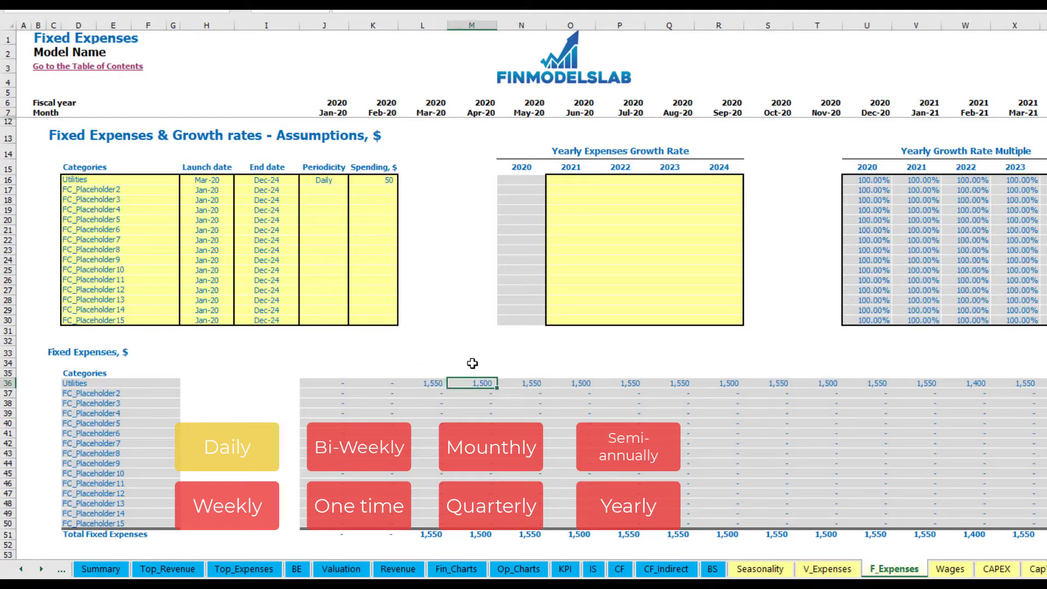
{"action": "left_click", "coordinate": [426, 110]}
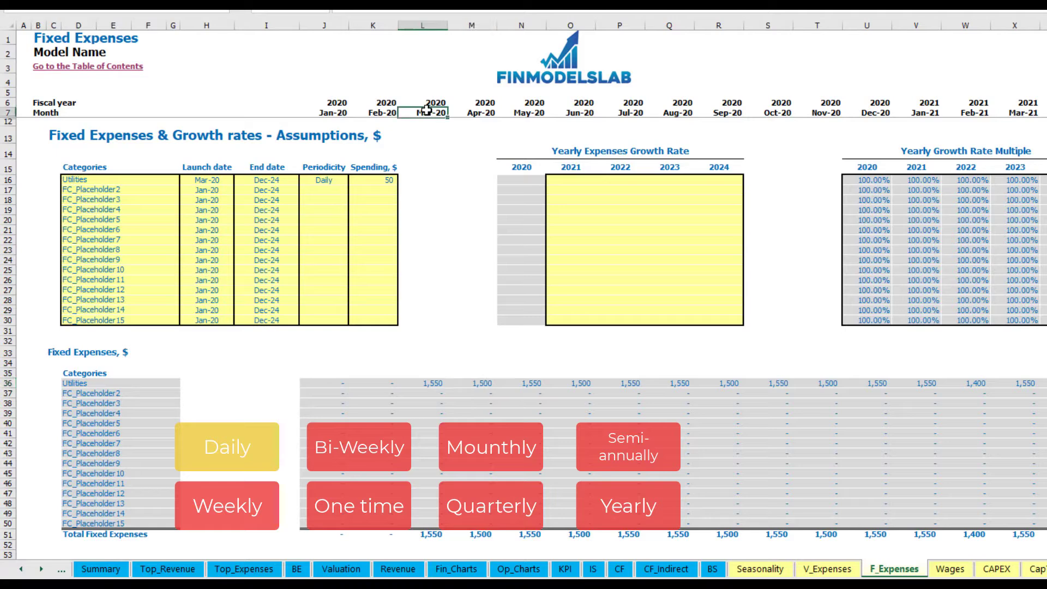
{"action": "left_click", "coordinate": [443, 385]}
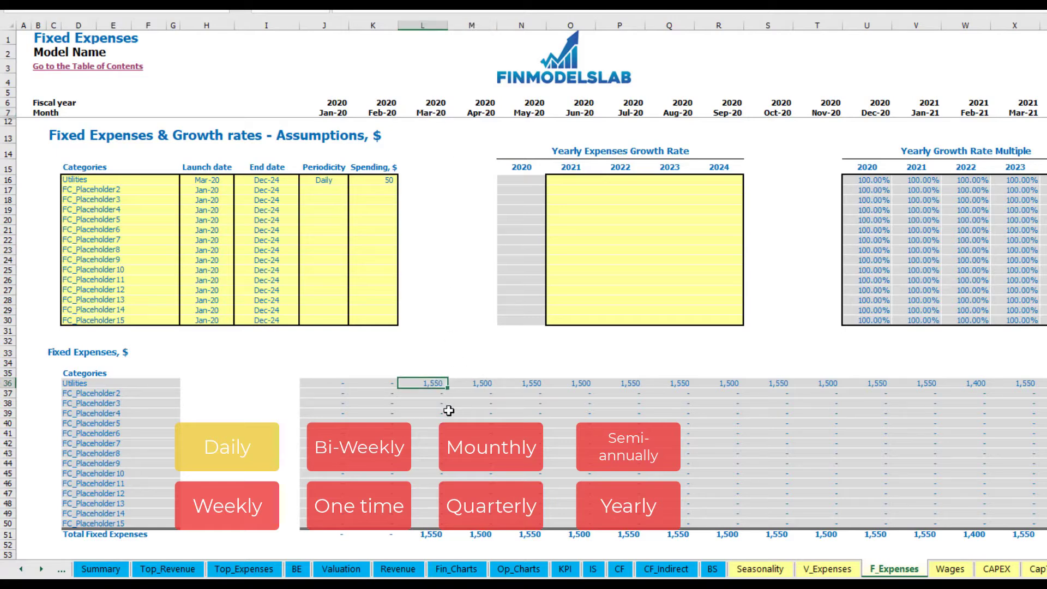
{"action": "left_click", "coordinate": [481, 383]}
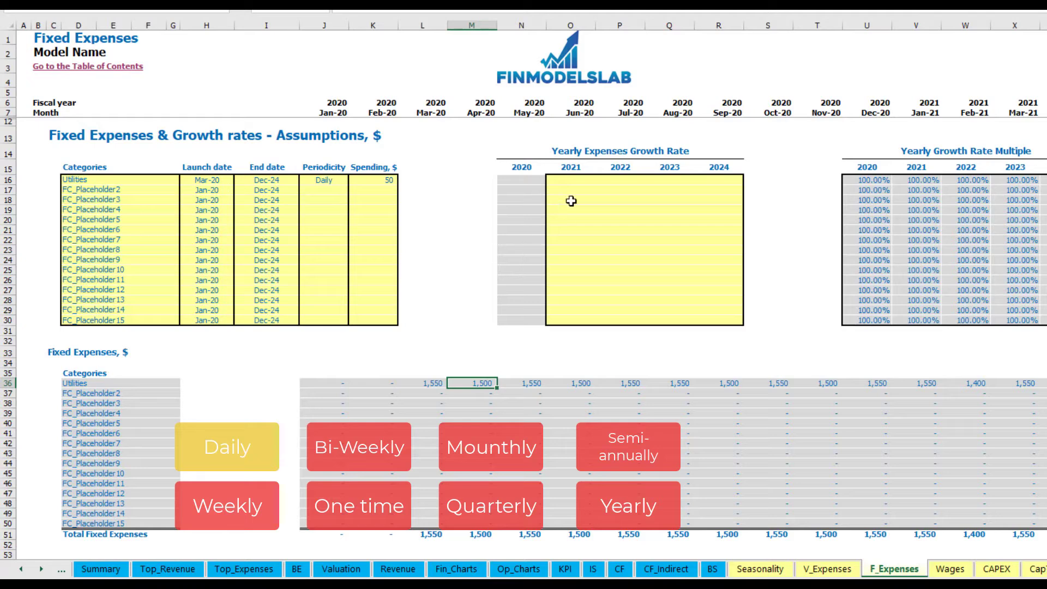
Set the yearly growth rate of the Utilities expense to 5% for each year from 2021 through 2024.
{"action": "left_click", "coordinate": [578, 183]}
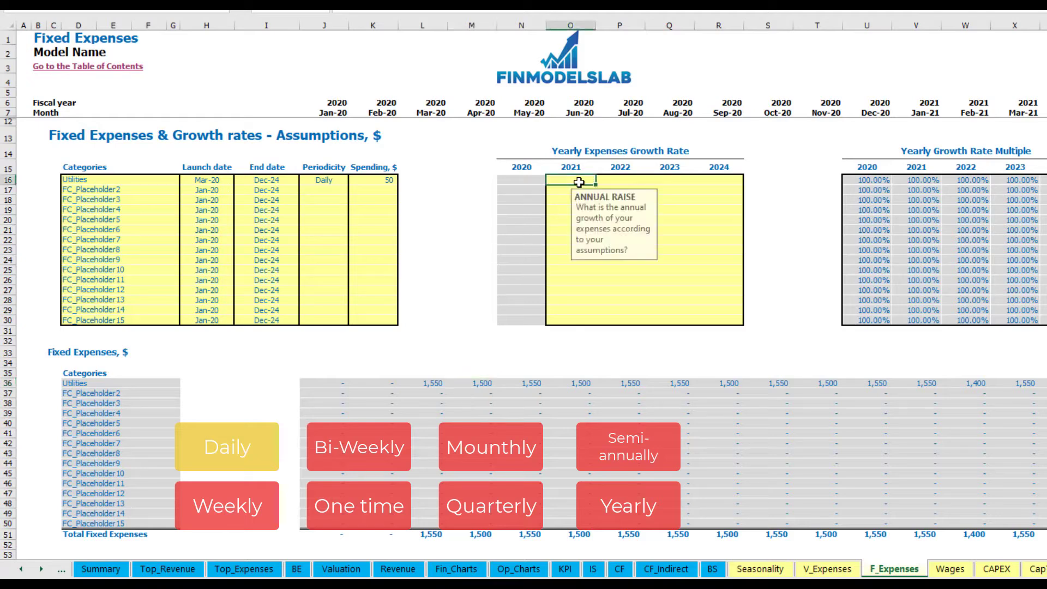
{"action": "type", "text": "5"}
{"action": "key", "text": "Return"}
{"action": "key", "text": "Up"}
{"action": "key", "text": "ctrl+c"}
{"action": "key", "text": "Right"}
{"action": "key", "text": "shift+Right"}
{"action": "key", "text": "shift+Right"}
{"action": "key", "text": "ctrl+v"}
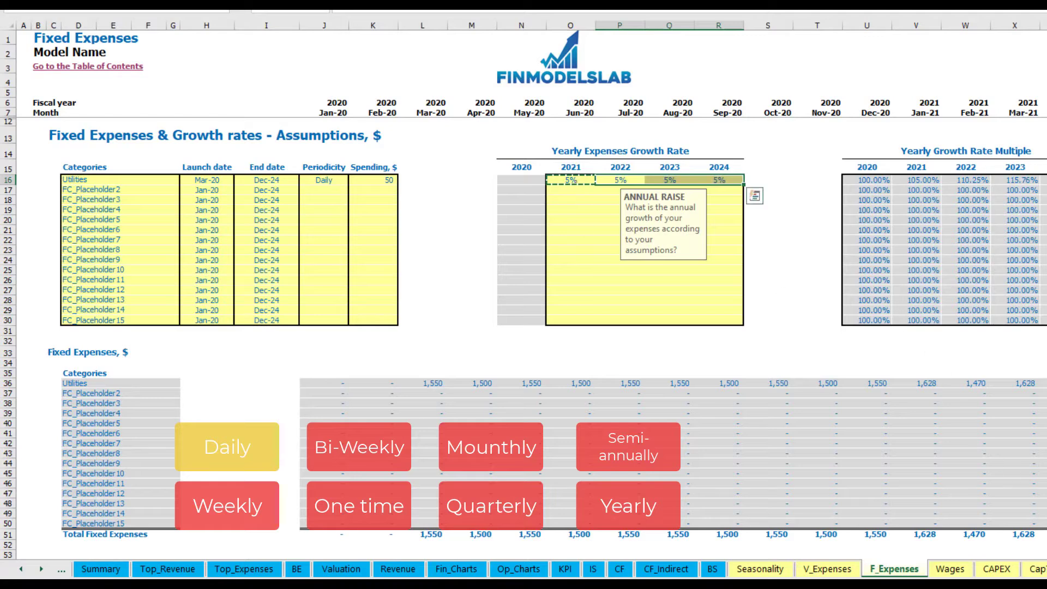
{"action": "left_click_drag", "start_coordinate": [577, 181], "coordinate": [719, 180]}
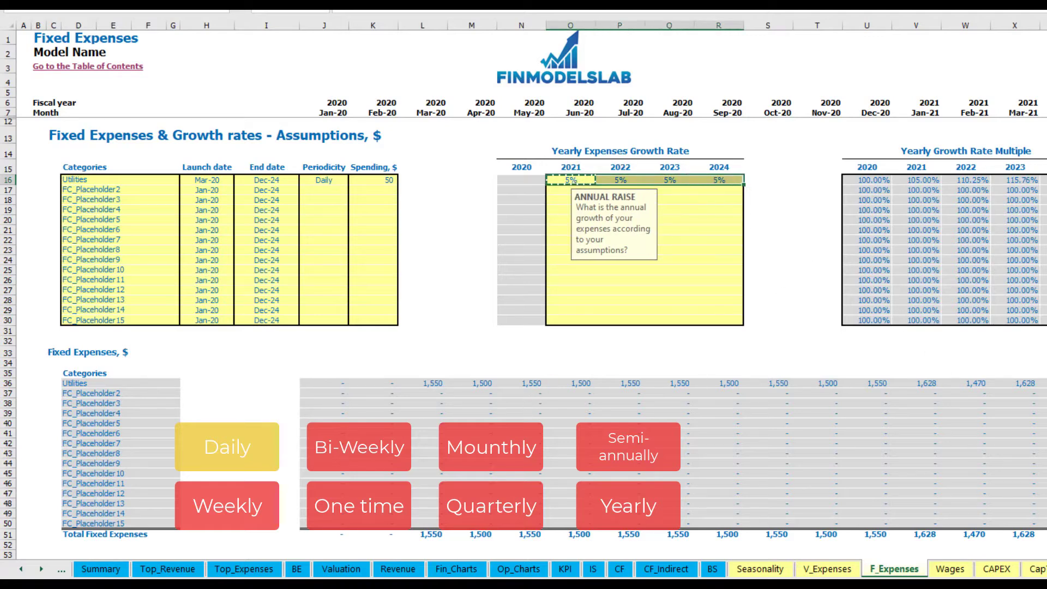
{"action": "scroll", "coordinate": [799, 494], "scroll_direction": "right", "scroll_amount": 8}
{"action": "scroll", "coordinate": [799, 494], "scroll_direction": "left", "scroll_amount": 8}
Rename the second fixed expense category as Advertising, with launch date Mar-20 and end date Aug-24.
{"action": "left_click", "coordinate": [130, 187]}
{"action": "type", "text": "Advertising"}
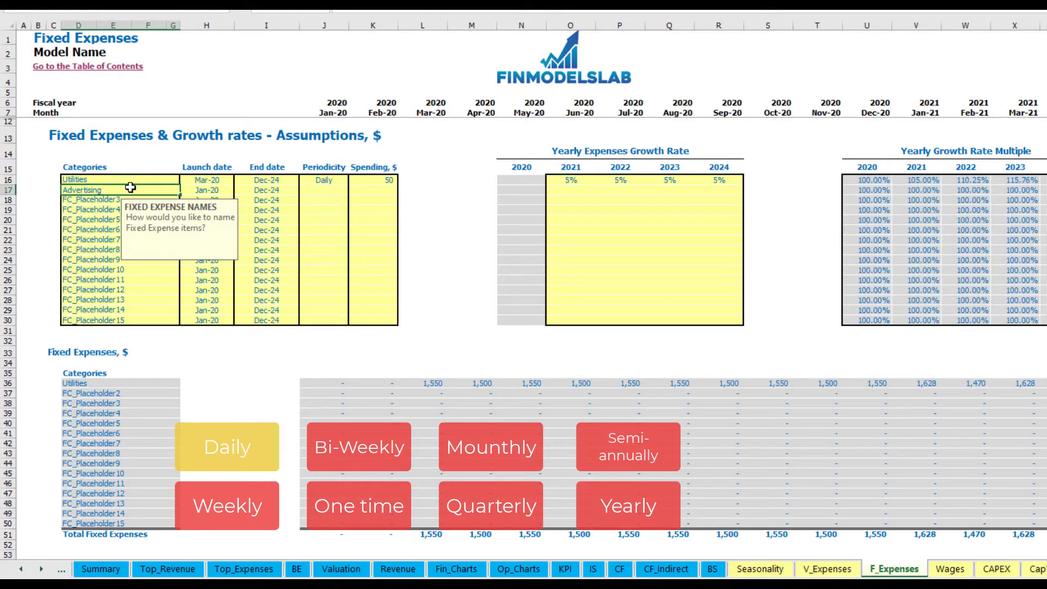
{"action": "left_click", "coordinate": [207, 191]}
{"action": "left_click", "coordinate": [240, 190]}
{"action": "left_click", "coordinate": [206, 220]}
{"action": "left_click", "coordinate": [280, 192]}
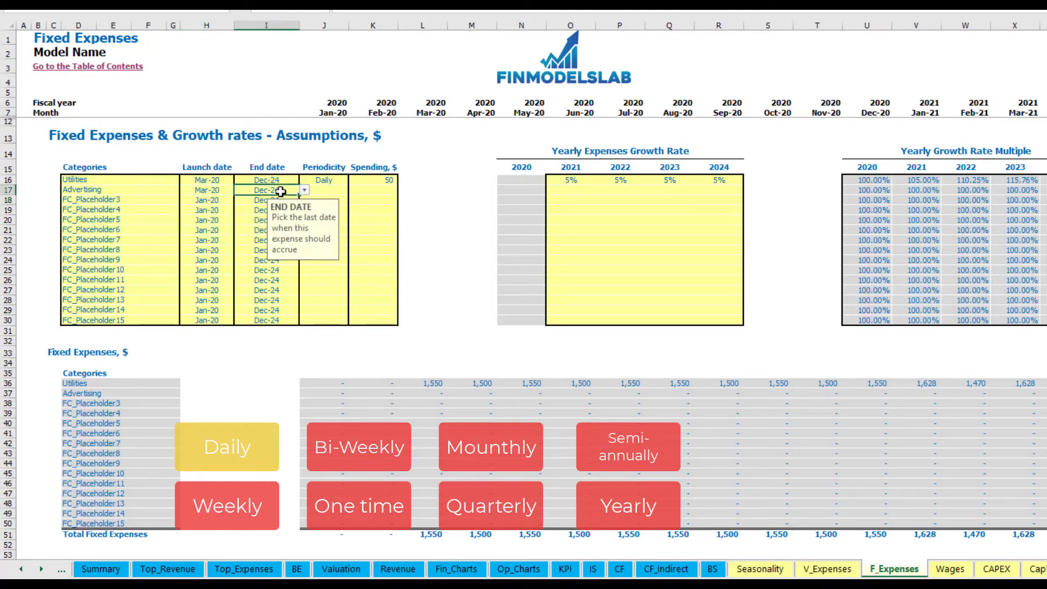
{"action": "left_click", "coordinate": [304, 189]}
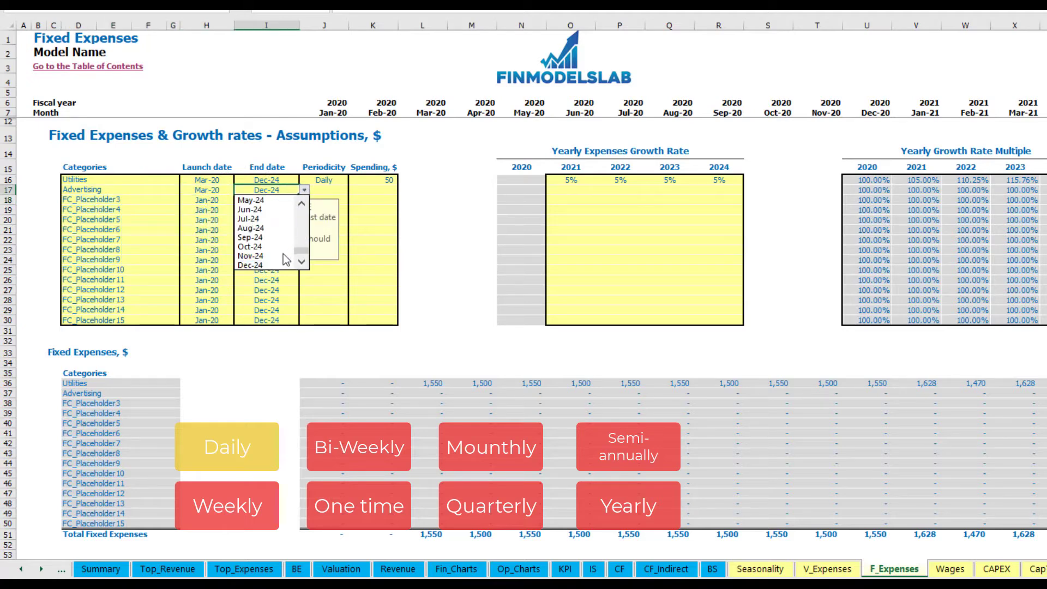
{"action": "left_click", "coordinate": [250, 227]}
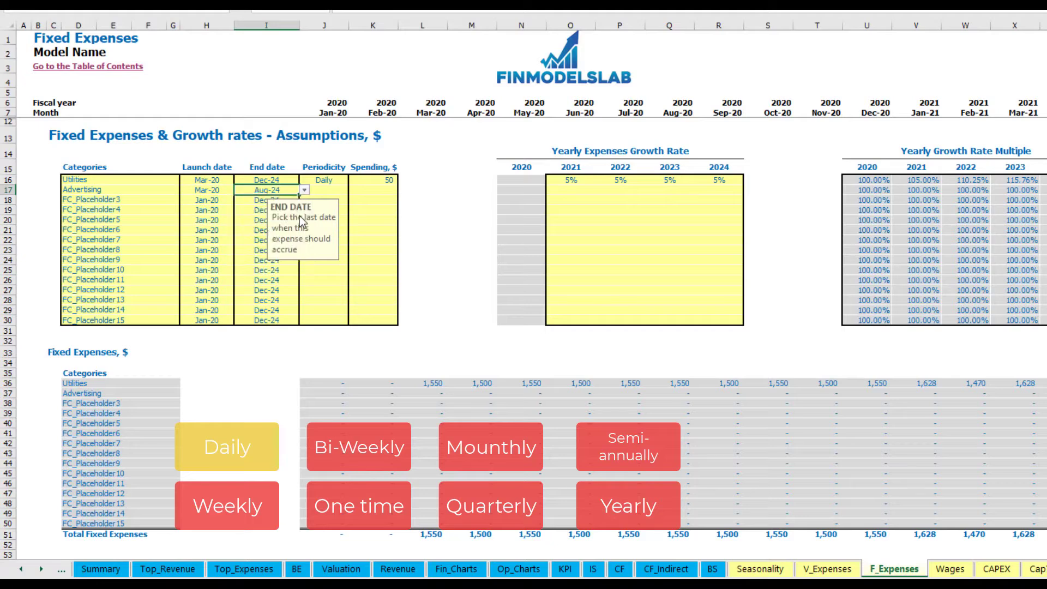
Set the Advertising expense to Weekly periodicity with $100 spending and check its monthly amounts across the timeline.
{"action": "left_click", "coordinate": [323, 190]}
{"action": "left_click", "coordinate": [354, 190]}
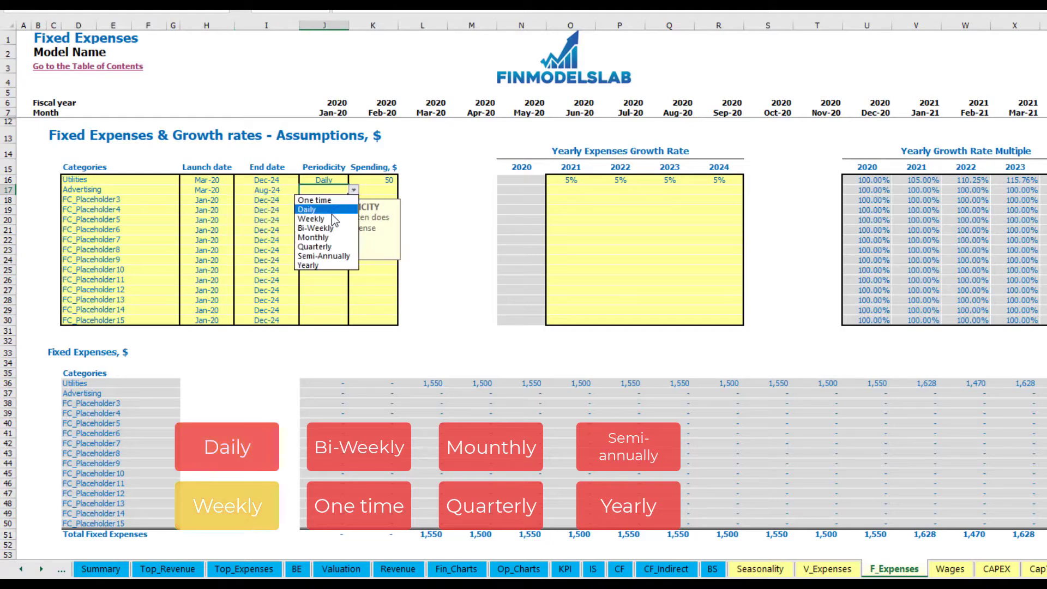
{"action": "left_click", "coordinate": [334, 220]}
{"action": "left_click", "coordinate": [370, 193]}
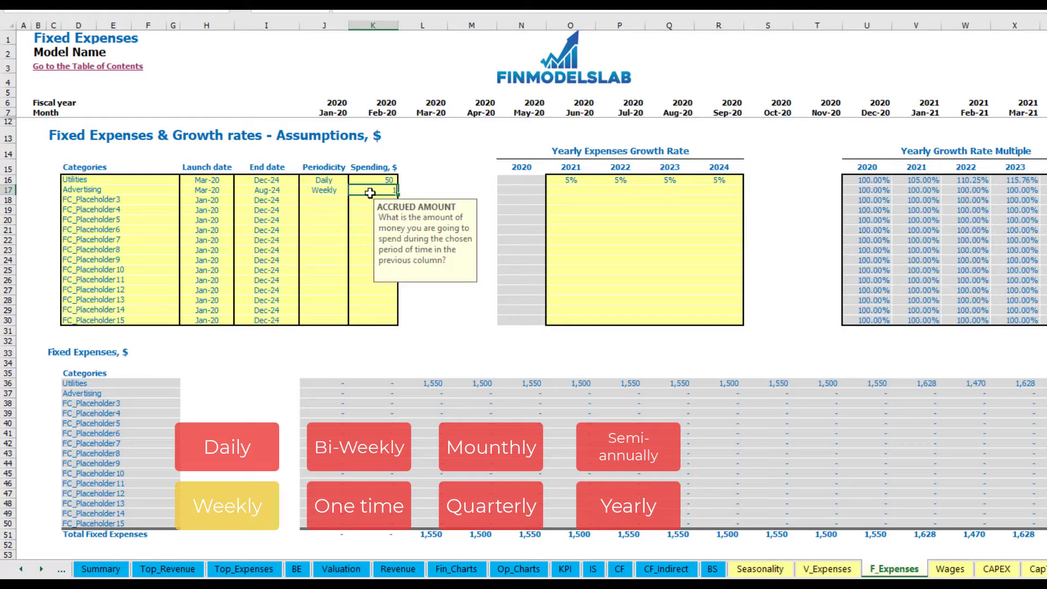
{"action": "type", "text": "100"}
{"action": "key", "text": "Return"}
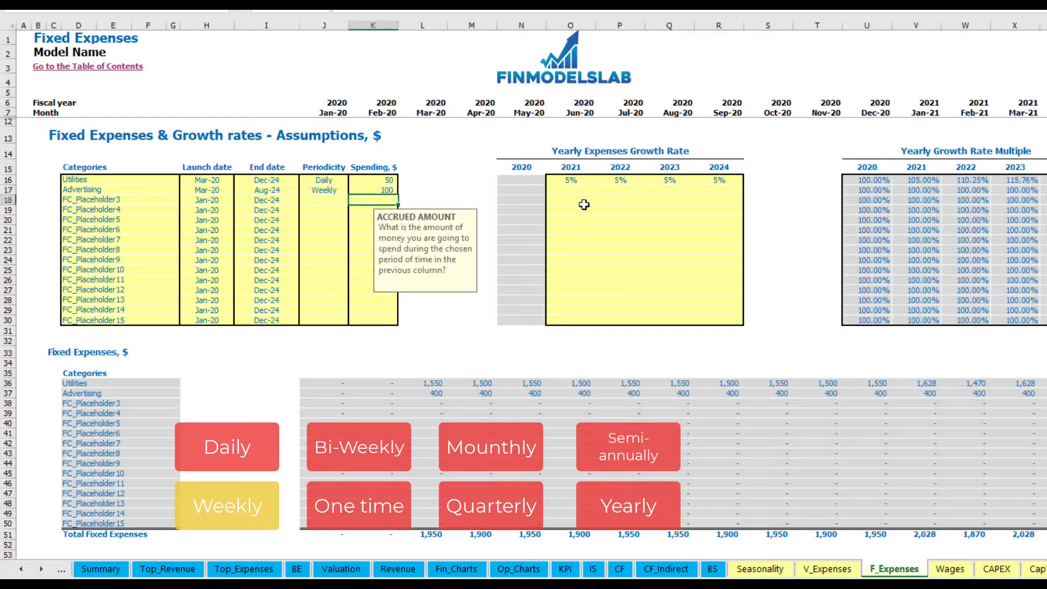
{"action": "left_click", "coordinate": [439, 394]}
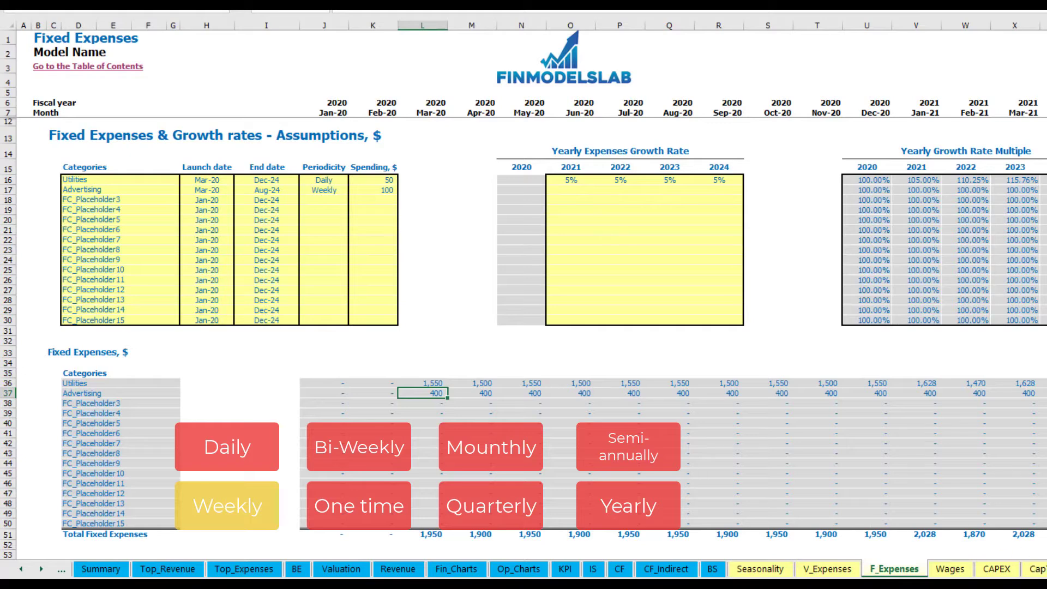
{"action": "scroll", "coordinate": [524, 294], "scroll_direction": "right", "scroll_amount": 12}
{"action": "key", "text": "ctrl+space"}
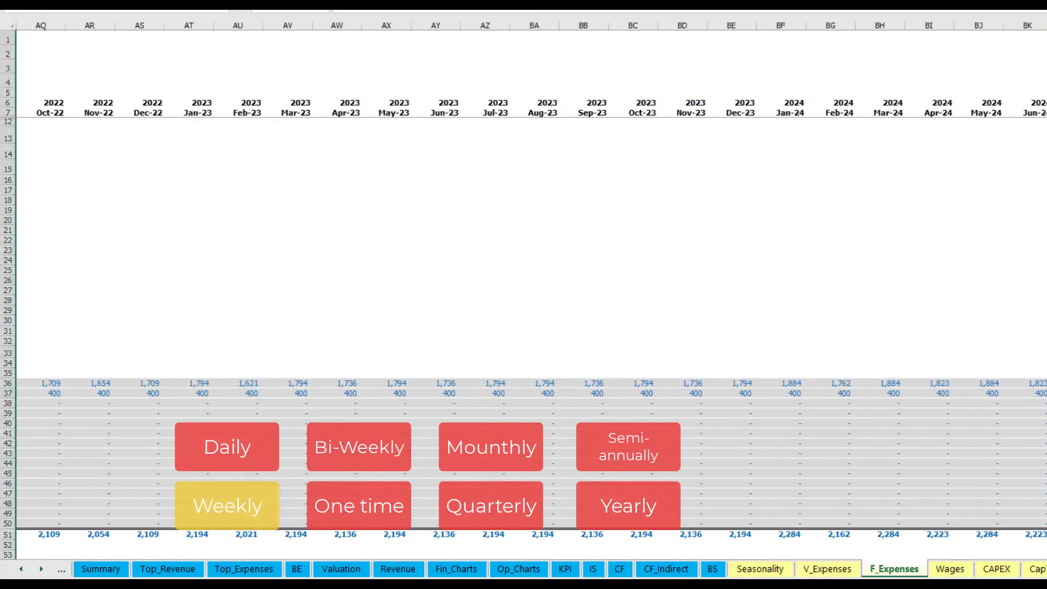
{"action": "key", "text": "shift+BackSpace"}
{"action": "scroll", "coordinate": [524, 294], "scroll_direction": "left", "scroll_amount": 12}
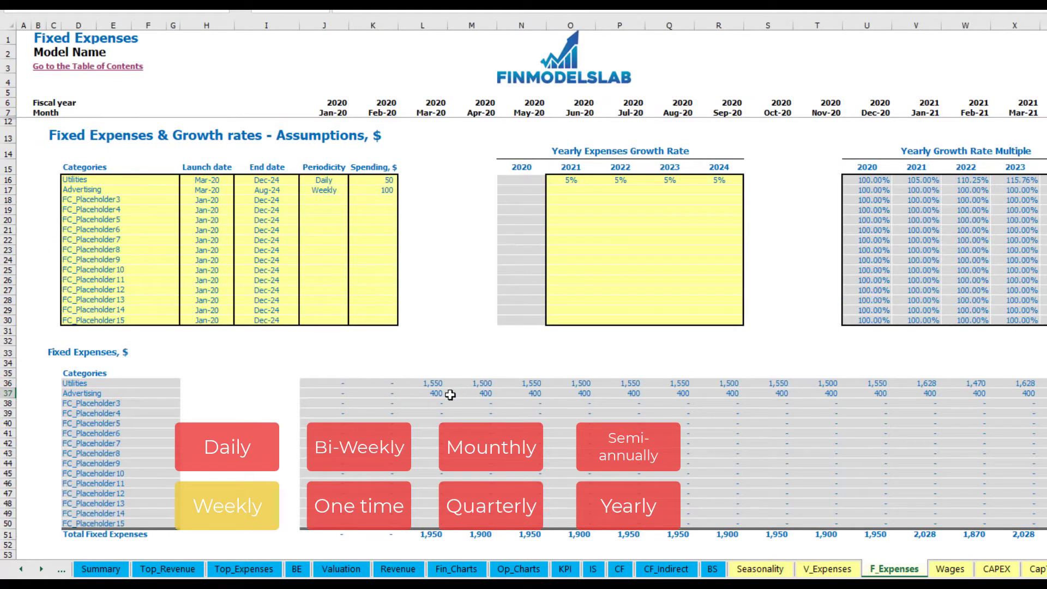
Set the Advertising expense to Bi-Weekly periodicity with spending of $500.
{"action": "left_click", "coordinate": [330, 189]}
{"action": "left_click", "coordinate": [353, 190]}
{"action": "left_click", "coordinate": [336, 227]}
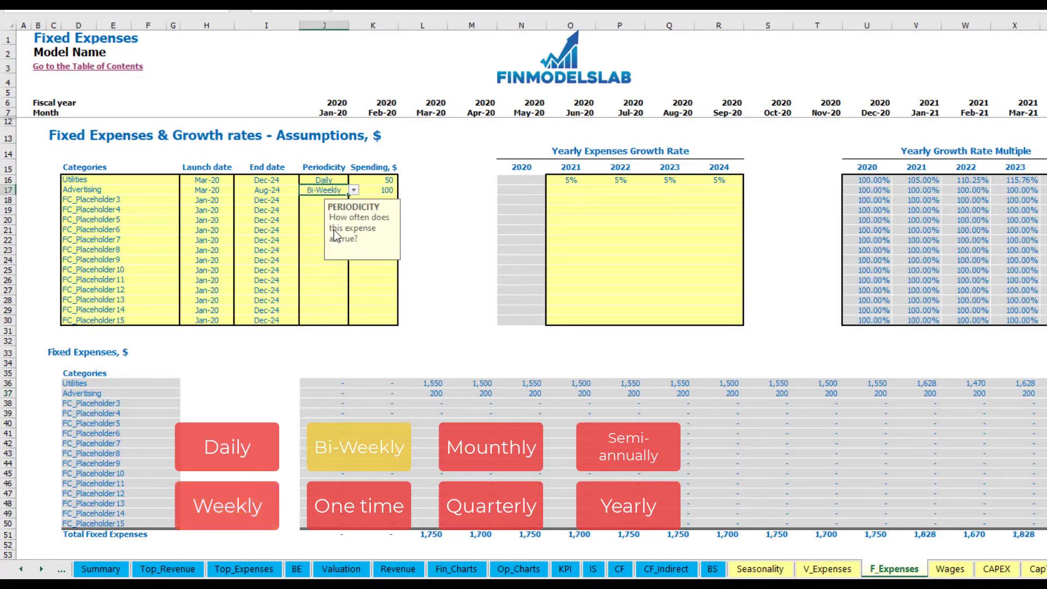
{"action": "left_click", "coordinate": [372, 191]}
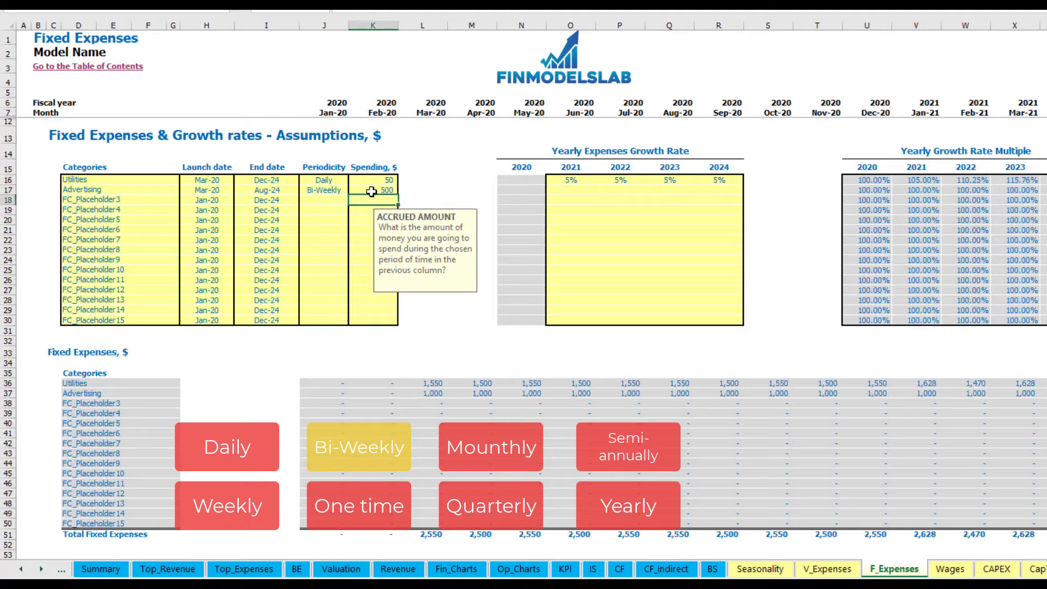
Set the launch date of the Advertising expense to Jul-20.
{"action": "left_click", "coordinate": [214, 184]}
{"action": "left_click", "coordinate": [212, 189]}
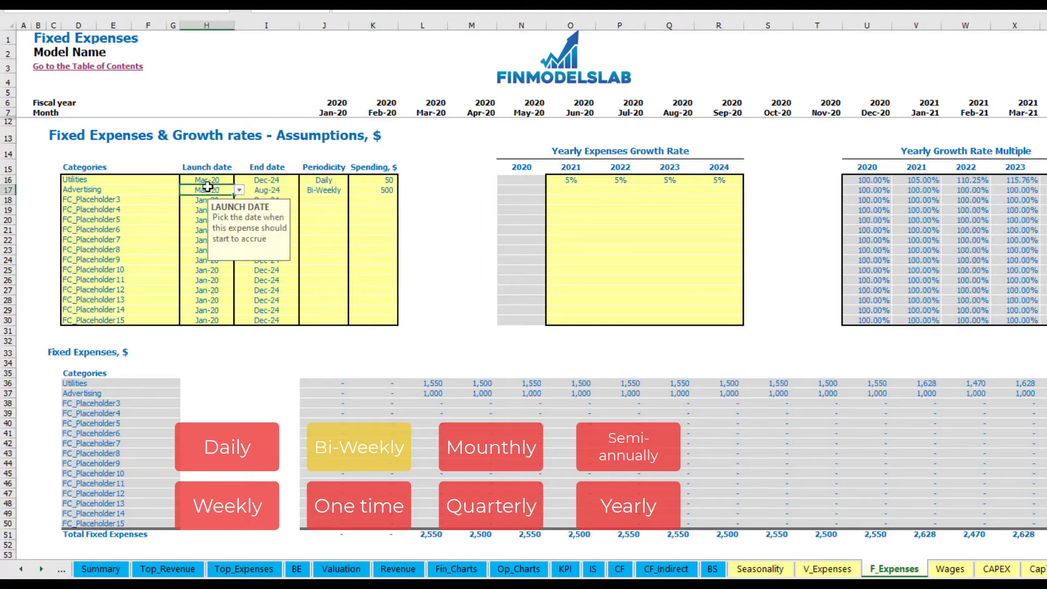
{"action": "left_click", "coordinate": [244, 192]}
{"action": "left_click", "coordinate": [227, 192]}
{"action": "left_click", "coordinate": [237, 191]}
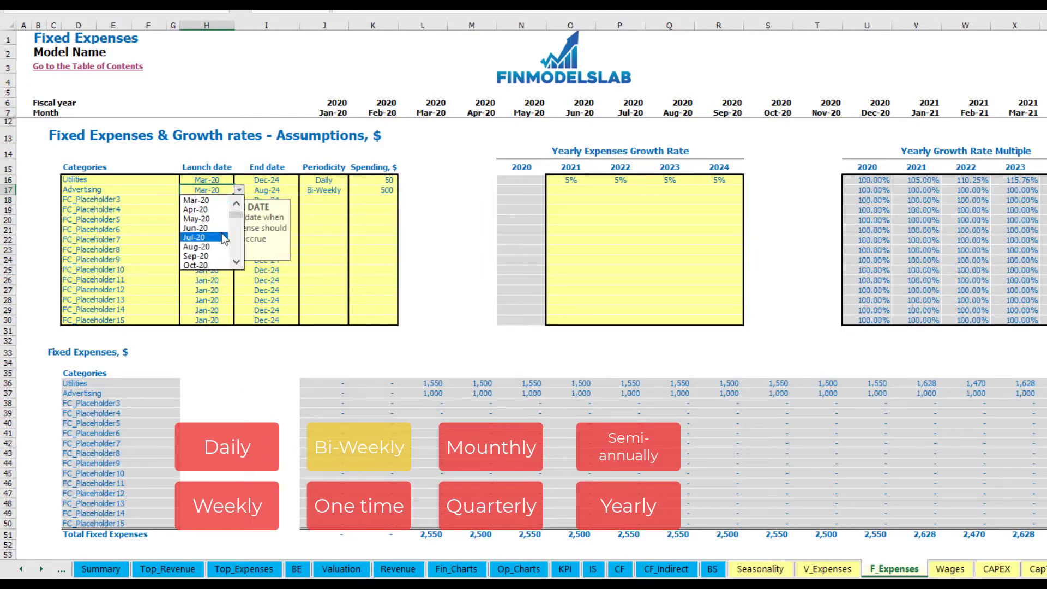
{"action": "left_click", "coordinate": [195, 237]}
Examine the calculated monthly Advertising amounts along the timeline, starting from Jul-20.
{"action": "left_click", "coordinate": [630, 393]}
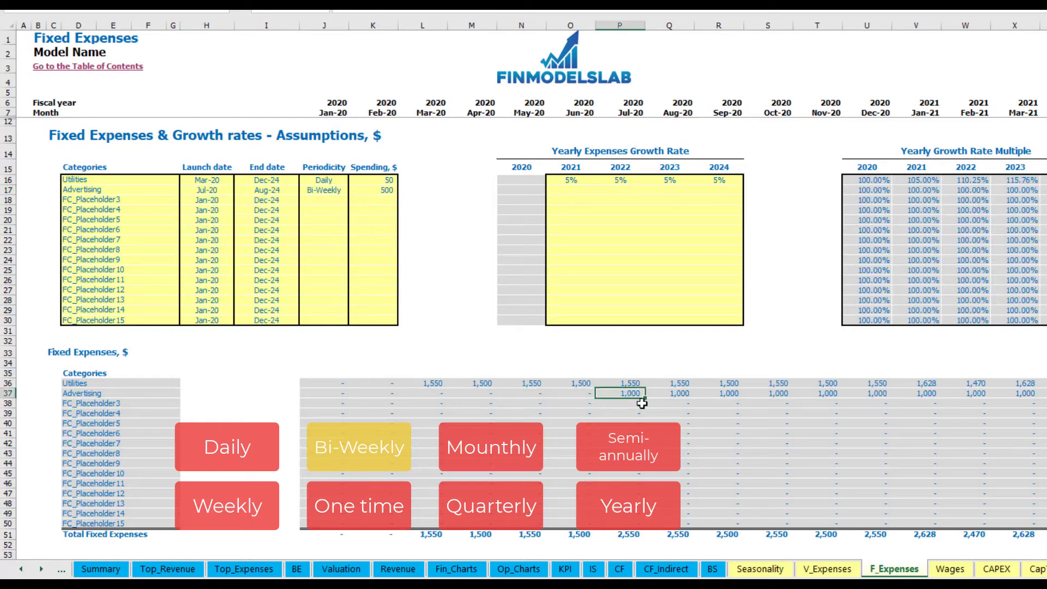
{"action": "key", "text": "Right"}
{"action": "key", "text": "Right"}
{"action": "key", "text": "Right"}
{"action": "key", "text": "Right"}
{"action": "key", "text": "Right"}
{"action": "key", "text": "Right"}
{"action": "key", "text": "Right"}
{"action": "key", "text": "Right"}
{"action": "key", "text": "Right"}
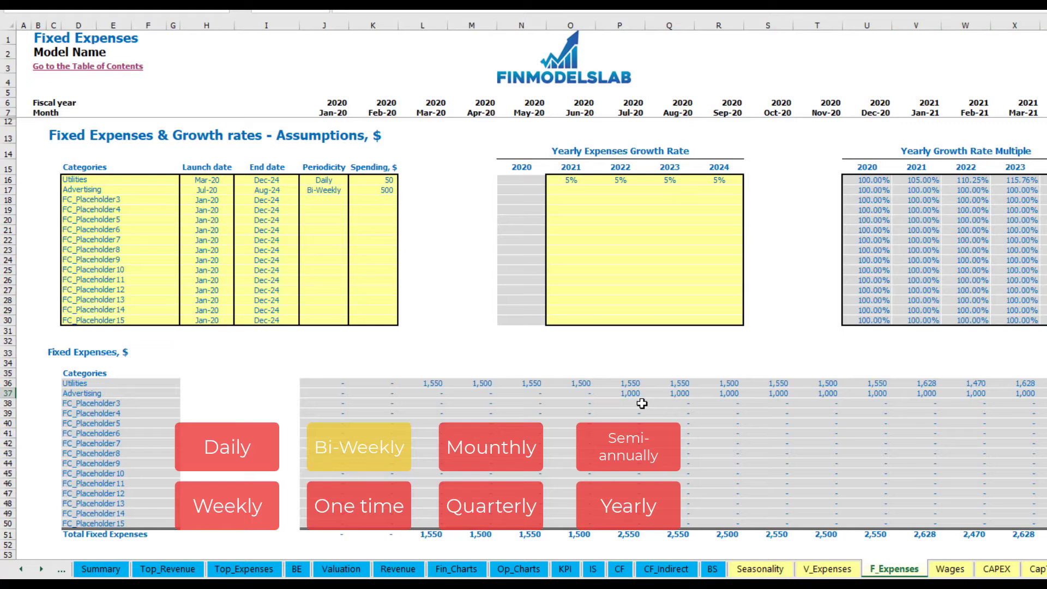
{"action": "key", "text": "Right"}
{"action": "key", "text": "Right"}
{"action": "key", "text": "Right"}
{"action": "key", "text": "Right"}
{"action": "key", "text": "Right"}
{"action": "key", "text": "Right"}
{"action": "key", "text": "Right"}
{"action": "key", "text": "ctrl+Left"}
{"action": "key", "text": "ctrl+Left"}
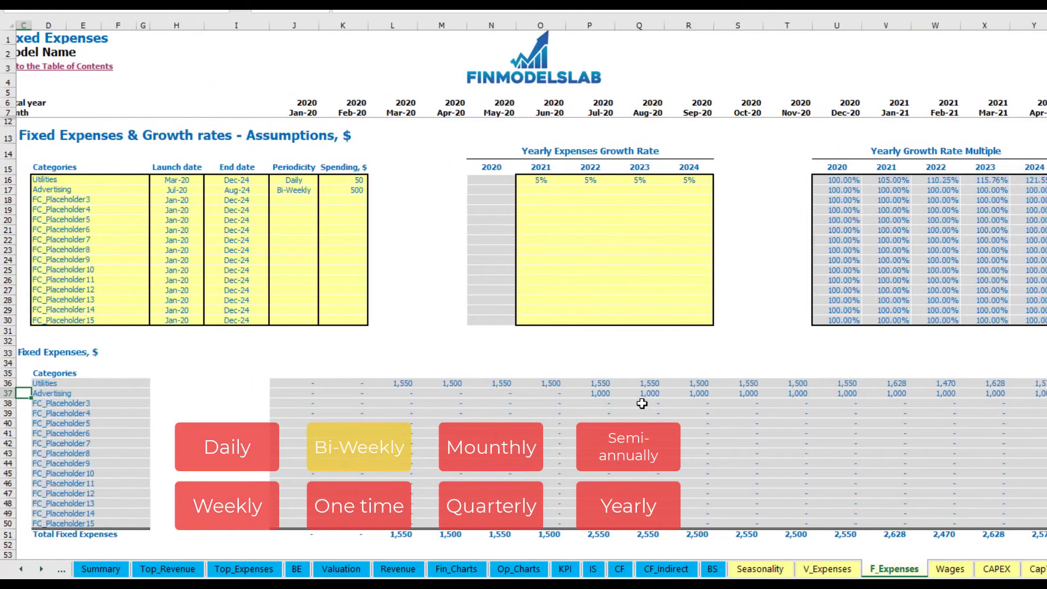
{"action": "left_click", "coordinate": [607, 393]}
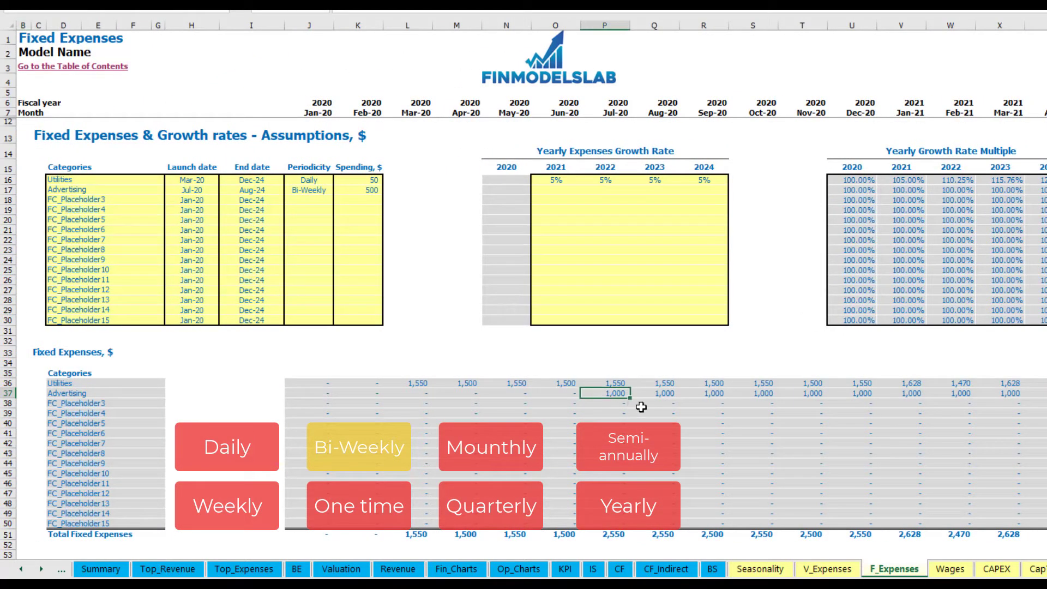
Set the Advertising yearly expense growth rate to 3% for each year from 2021 to 2024.
{"action": "left_click", "coordinate": [555, 191]}
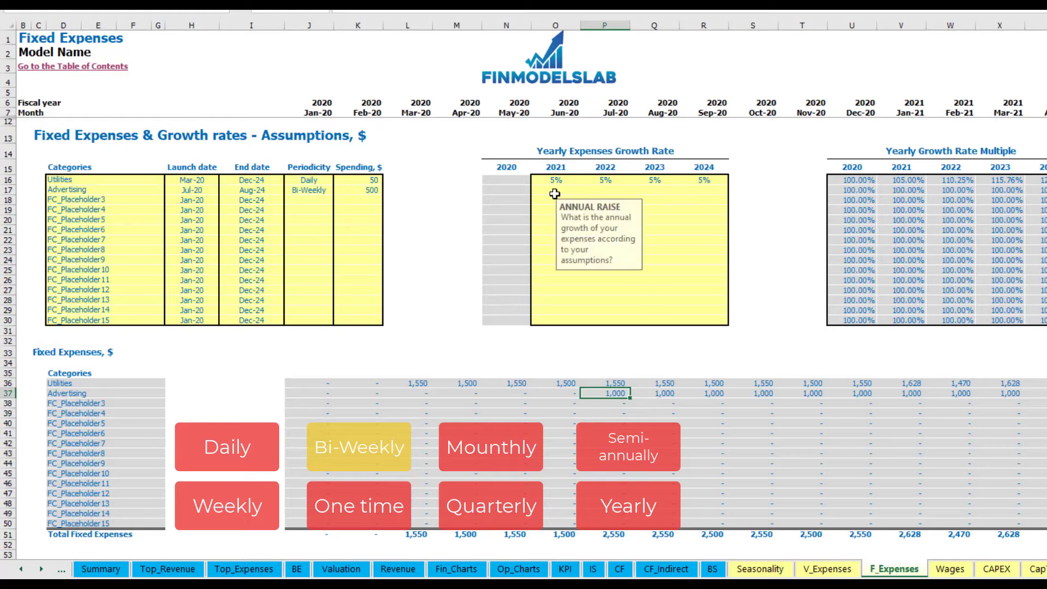
{"action": "type", "text": "3"}
{"action": "key", "text": "Return"}
{"action": "key", "text": "Up"}
{"action": "key", "text": "ctrl+c"}
{"action": "key", "text": "Right"}
{"action": "key", "text": "shift+Right"}
{"action": "key", "text": "shift+Right"}
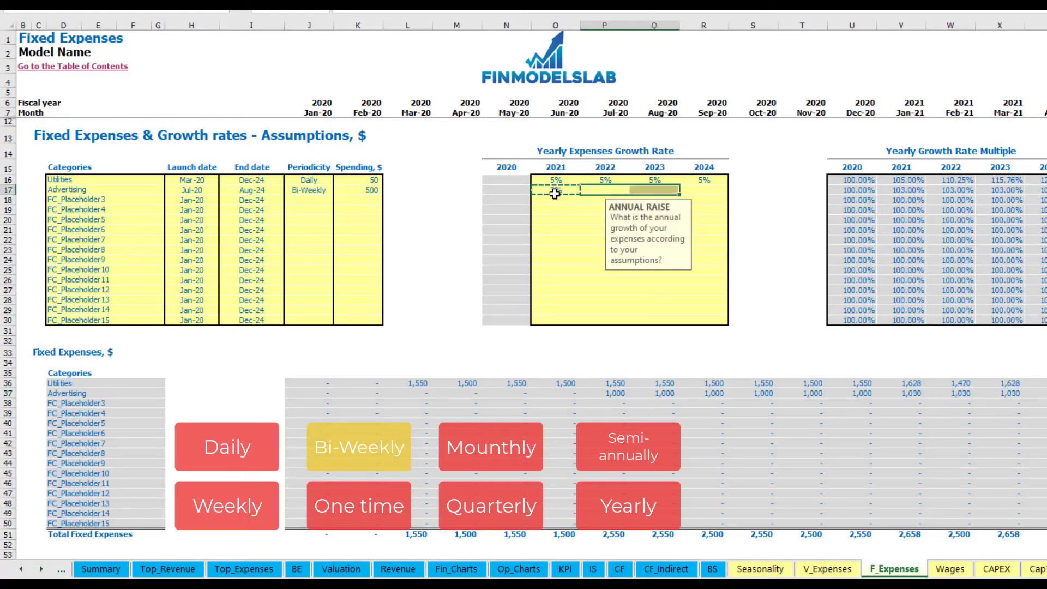
{"action": "key", "text": "ctrl+v"}
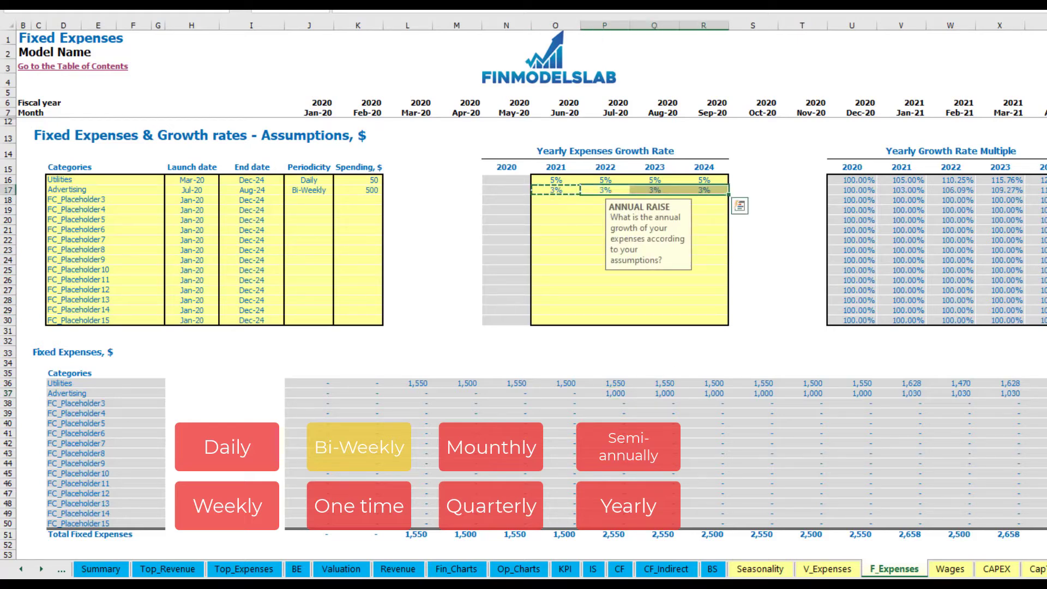
Check how the growth rate carries through the calculated Advertising amounts along the timeline, then review the Advertising end date.
{"action": "left_click", "coordinate": [1045, 403]}
{"action": "left_click", "coordinate": [907, 393]}
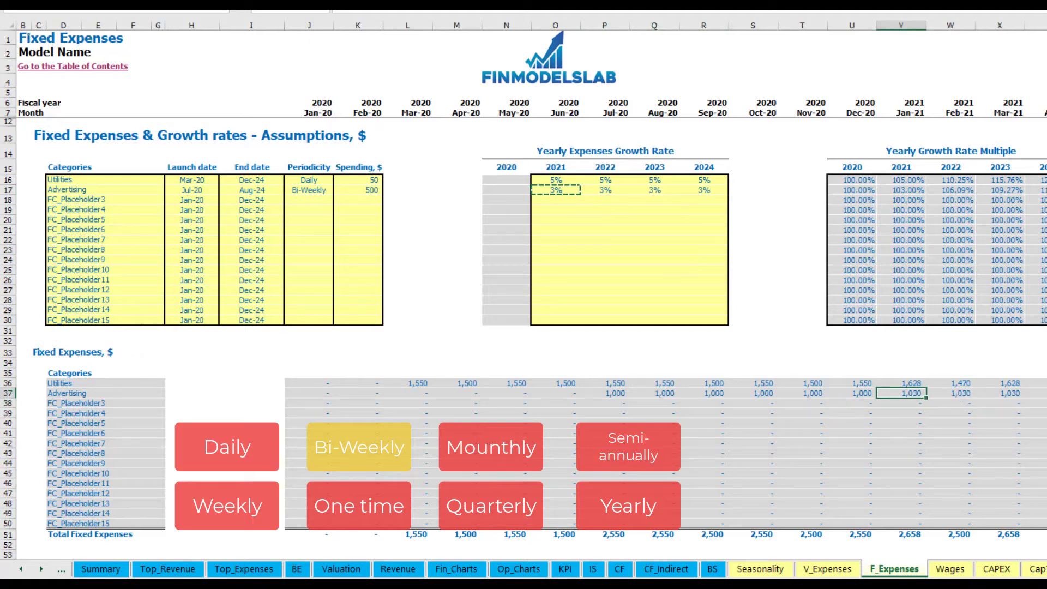
{"action": "scroll", "coordinate": [523, 278], "scroll_direction": "right", "scroll_amount": 10}
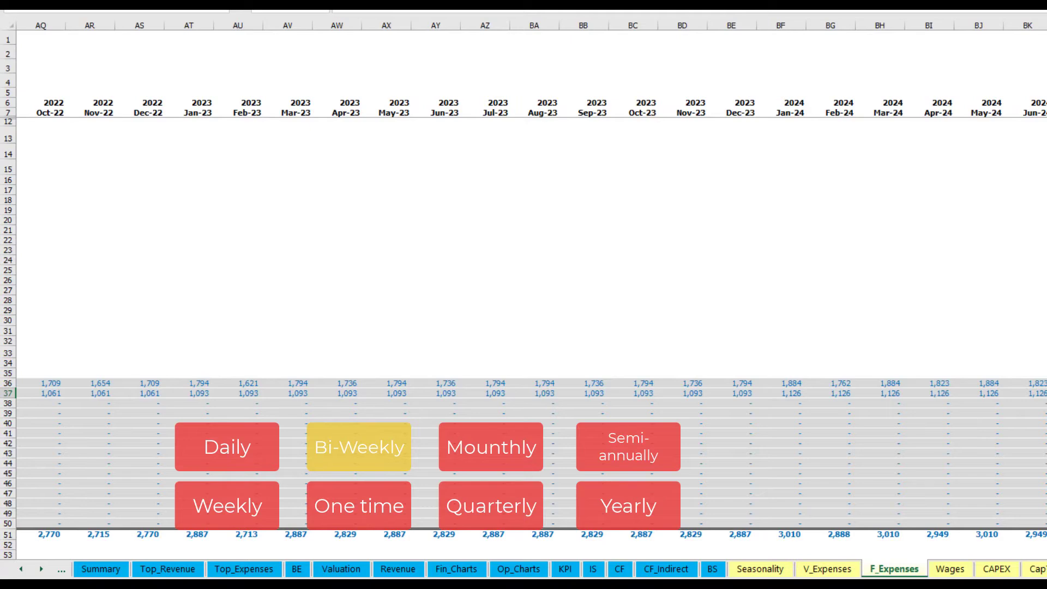
{"action": "key", "text": "ctrl+space"}
{"action": "scroll", "coordinate": [235, 255], "scroll_direction": "left", "scroll_amount": 10}
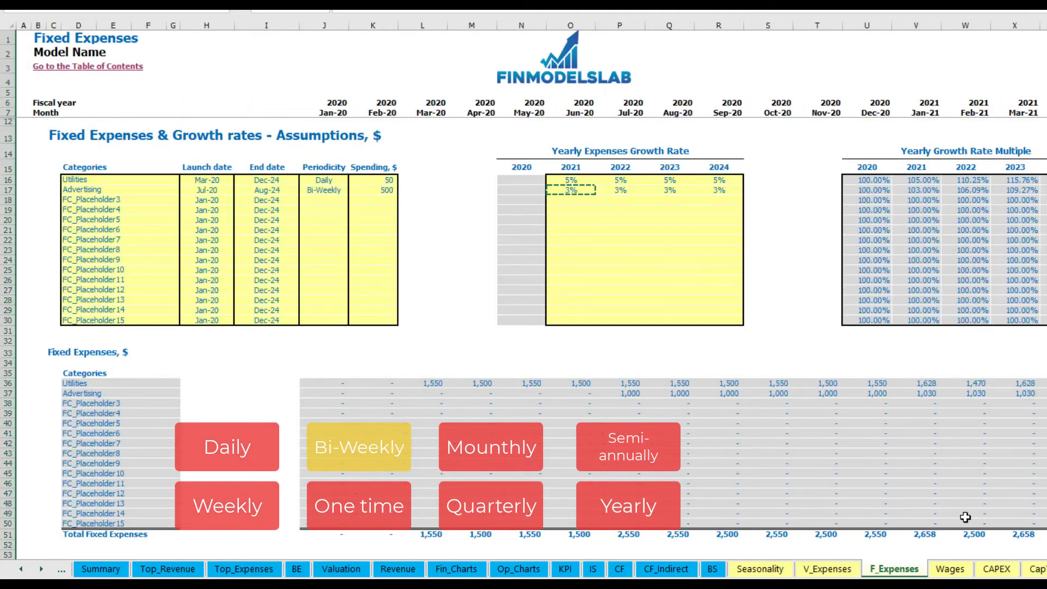
{"action": "left_click", "coordinate": [272, 190]}
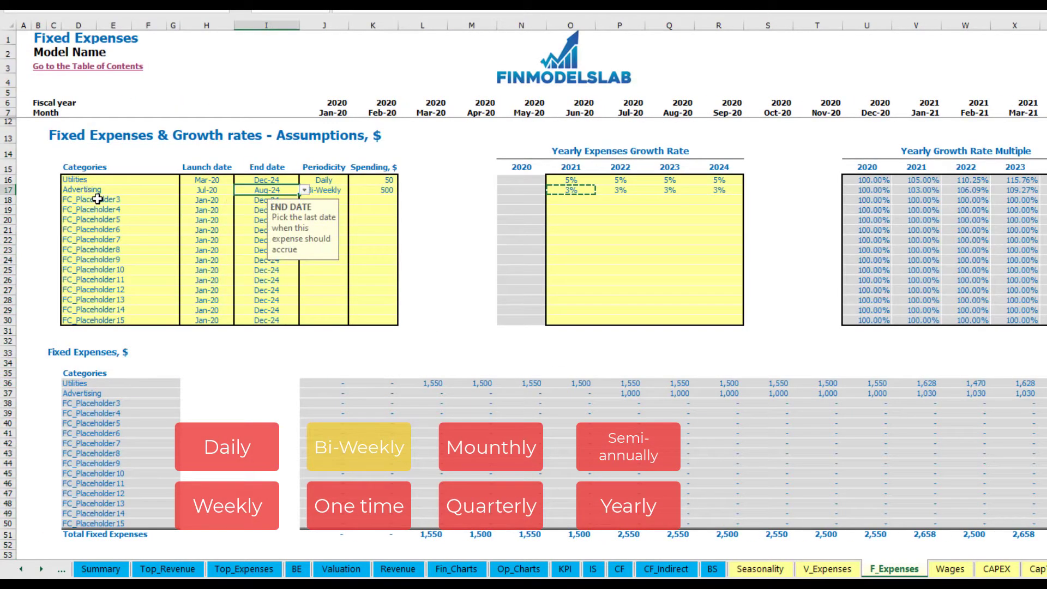
Rename the third fixed expense category as Office Setup.
{"action": "left_click", "coordinate": [97, 199]}
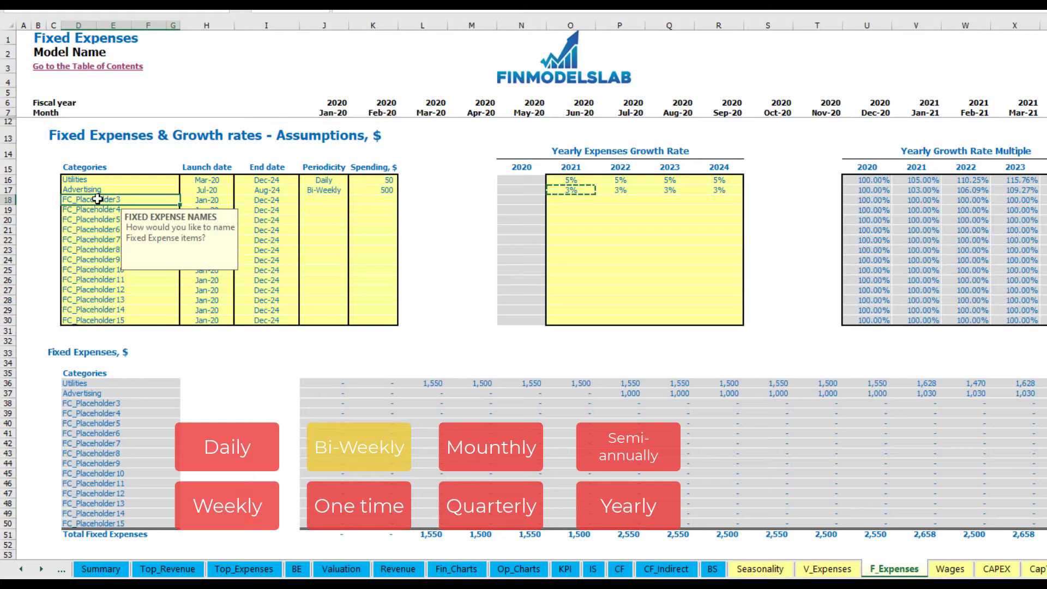
{"action": "type", "text": "Se"}
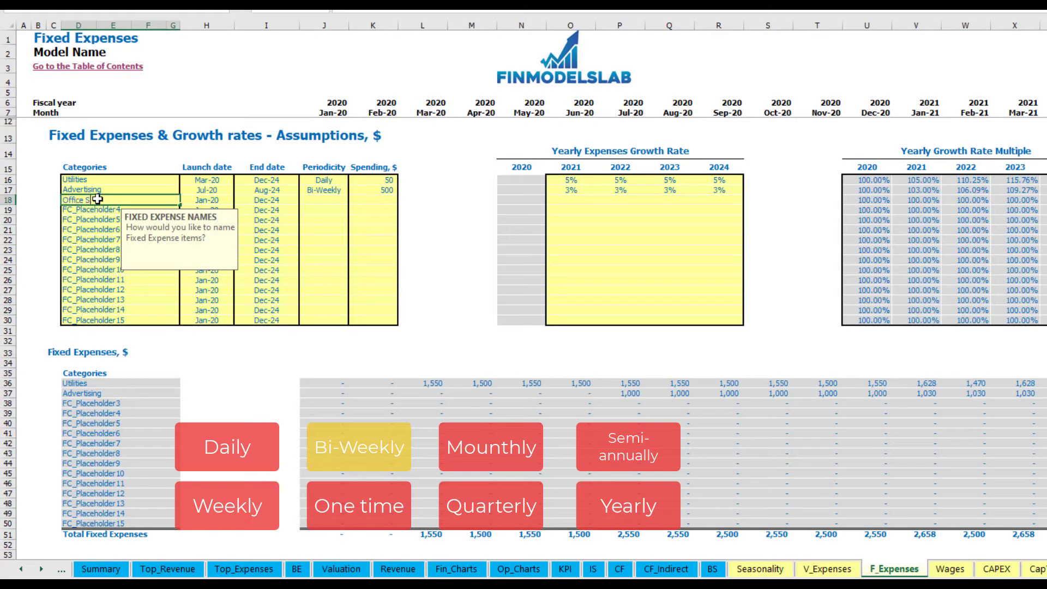
{"action": "type", "text": "tup"}
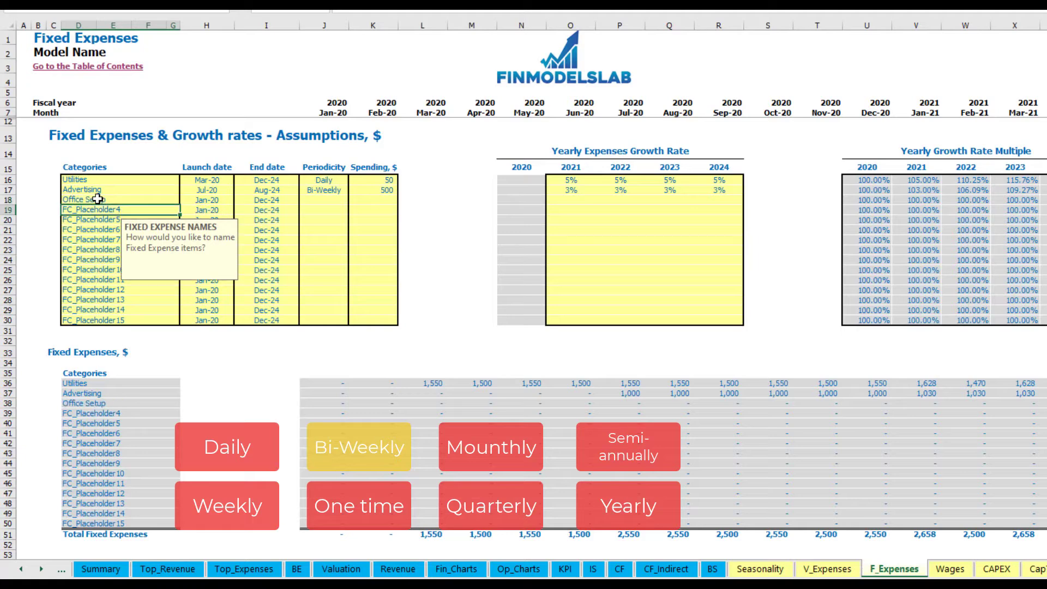
Set the Office Setup expense to One time periodicity with a Feb-20 launch date.
{"action": "left_click", "coordinate": [323, 200]}
{"action": "left_click", "coordinate": [353, 202]}
{"action": "left_click", "coordinate": [327, 211]}
{"action": "left_click", "coordinate": [221, 200]}
{"action": "left_click", "coordinate": [239, 201]}
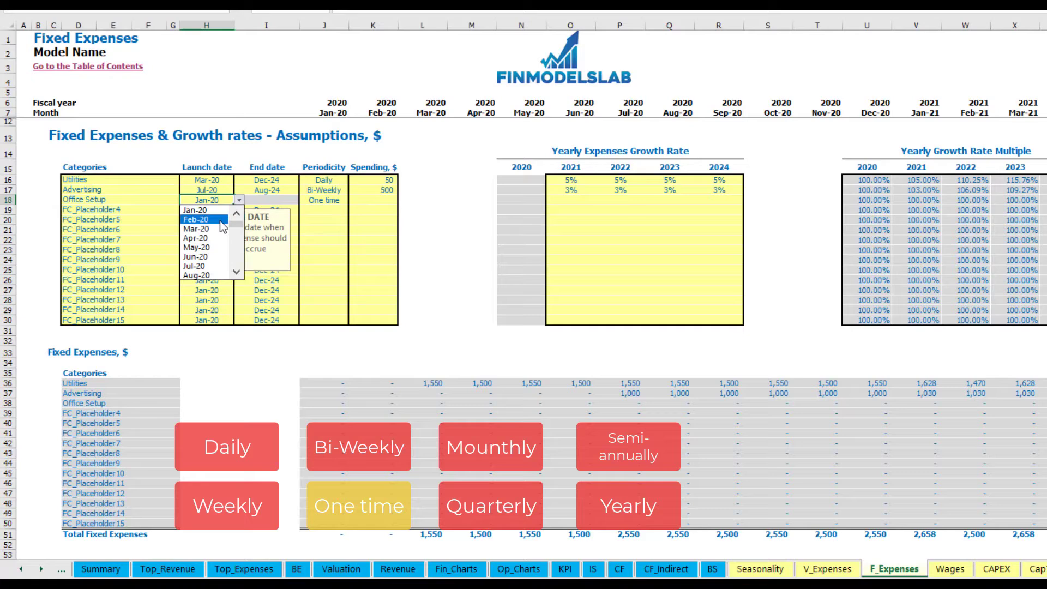
{"action": "left_click", "coordinate": [220, 220]}
Set the Office Setup spending to $5,000 and check its calculated amount in Feb-20.
{"action": "left_click", "coordinate": [364, 201]}
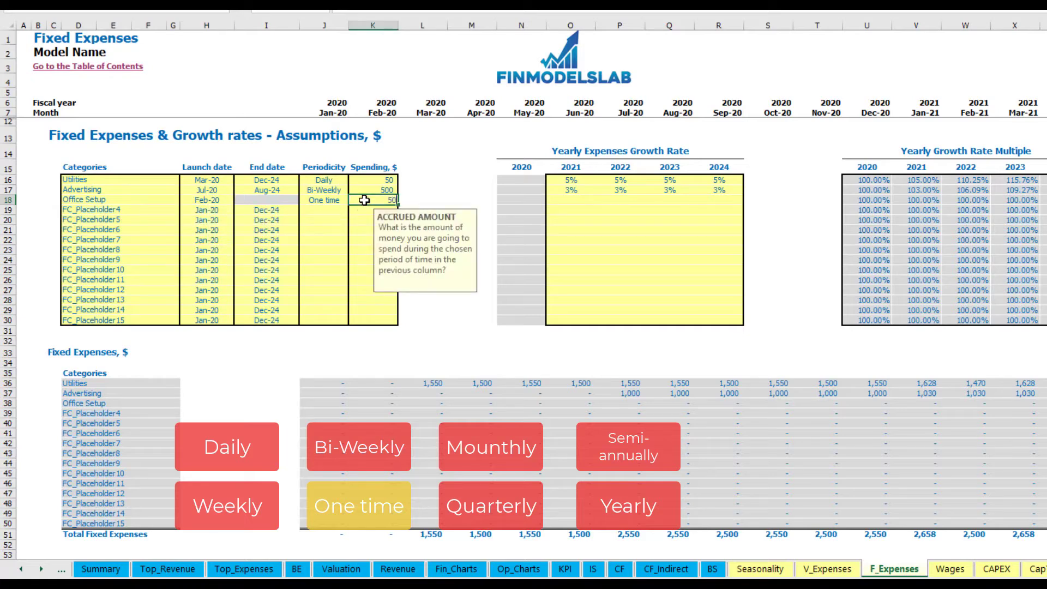
{"action": "left_click_drag", "start_coordinate": [570, 202], "coordinate": [718, 199]}
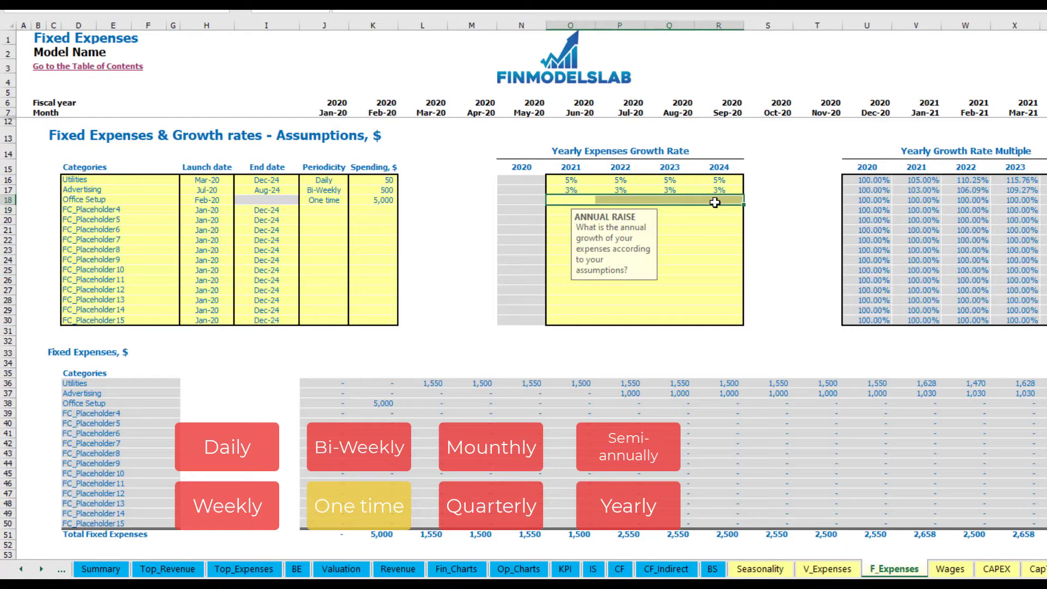
{"action": "left_click", "coordinate": [381, 402]}
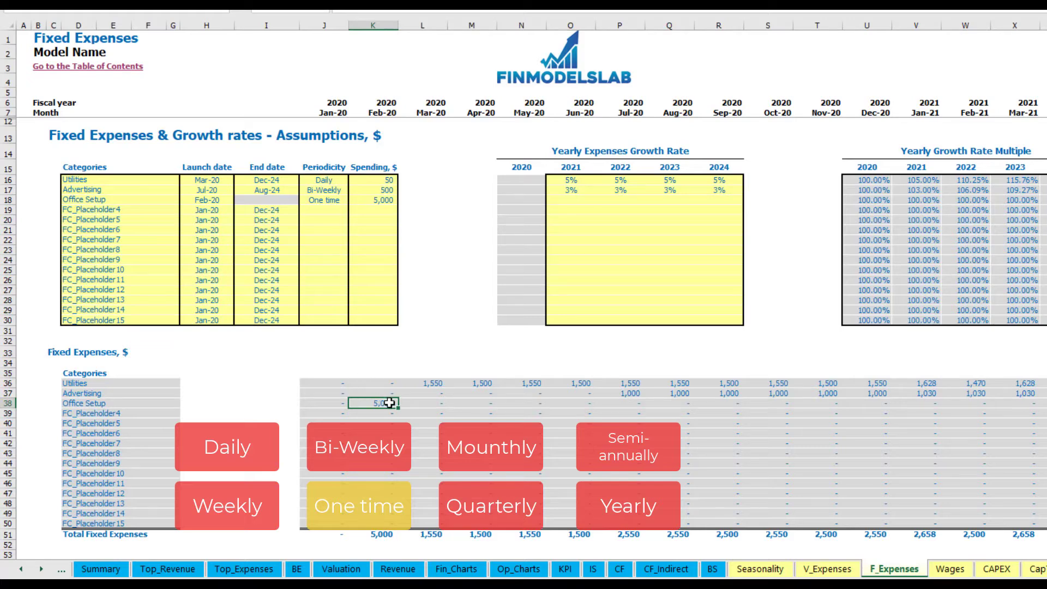
Rename the fourth fixed expense category as Insurance.
{"action": "left_click", "coordinate": [153, 213]}
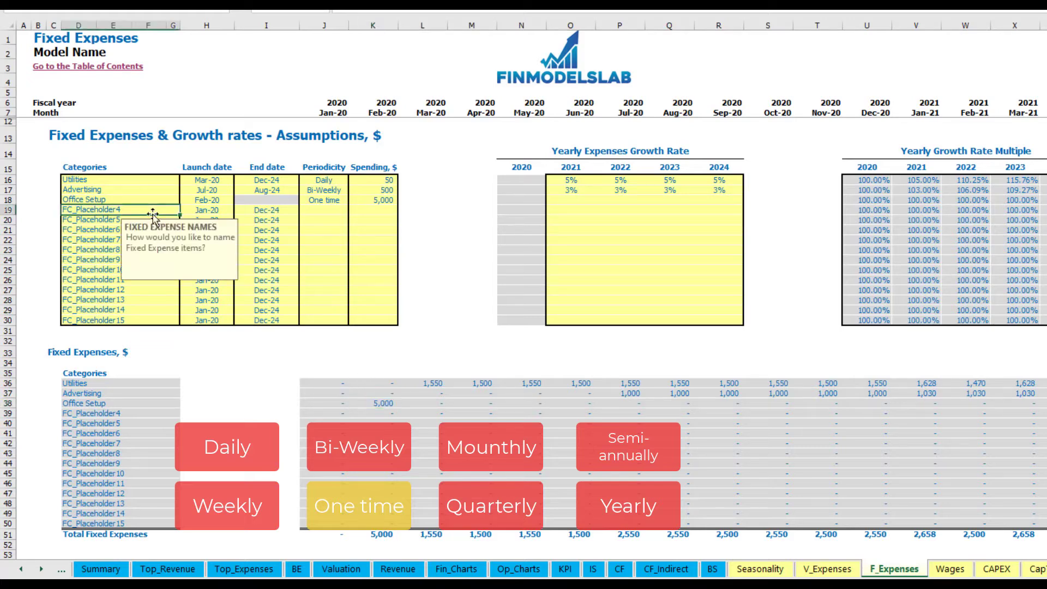
{"action": "type", "text": "Insurance"}
{"action": "key", "text": "Return"}
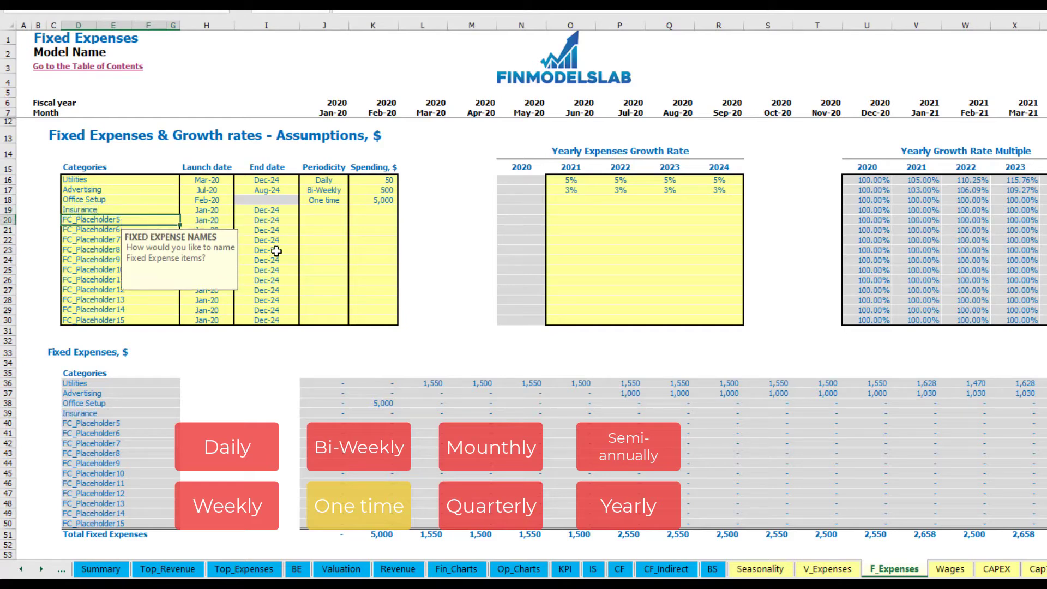
Set the Insurance expense to Monthly periodicity with spending of $1,000.
{"action": "left_click", "coordinate": [214, 212]}
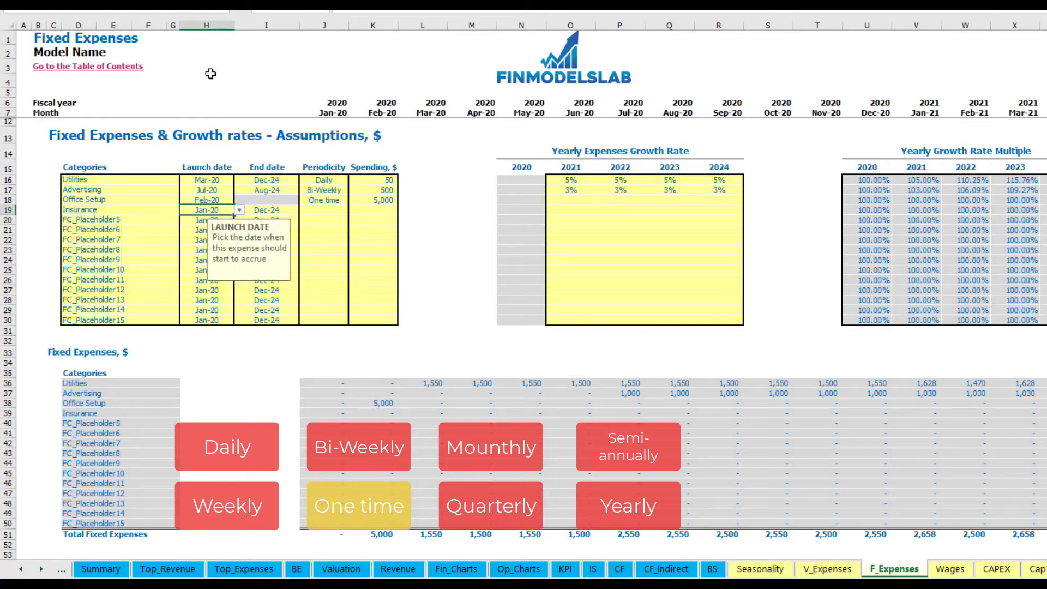
{"action": "left_click", "coordinate": [272, 212]}
{"action": "left_click", "coordinate": [334, 210]}
{"action": "left_click", "coordinate": [353, 212]}
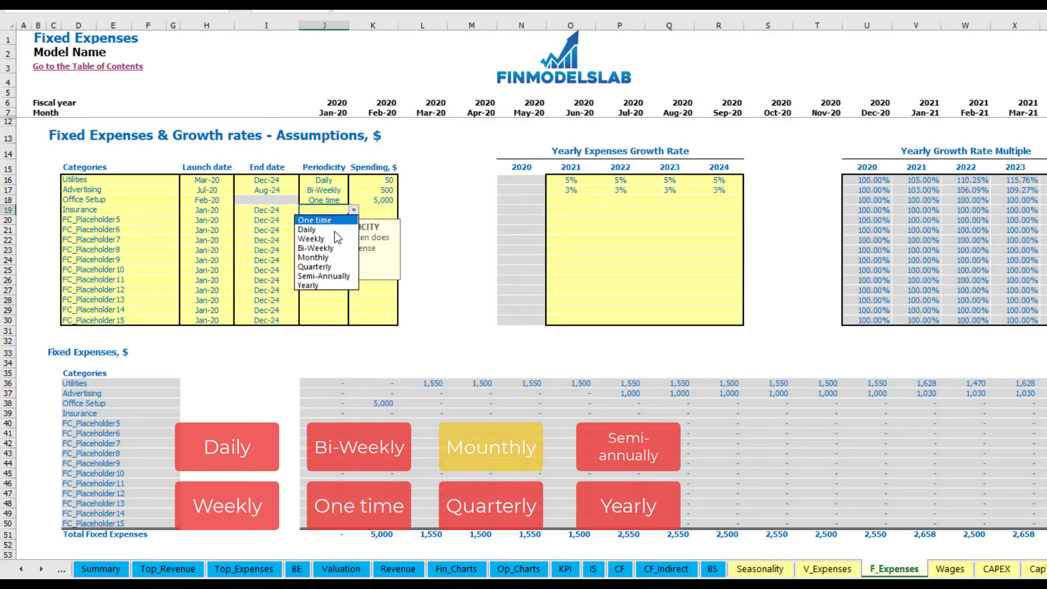
{"action": "left_click", "coordinate": [330, 254]}
{"action": "left_click", "coordinate": [379, 210]}
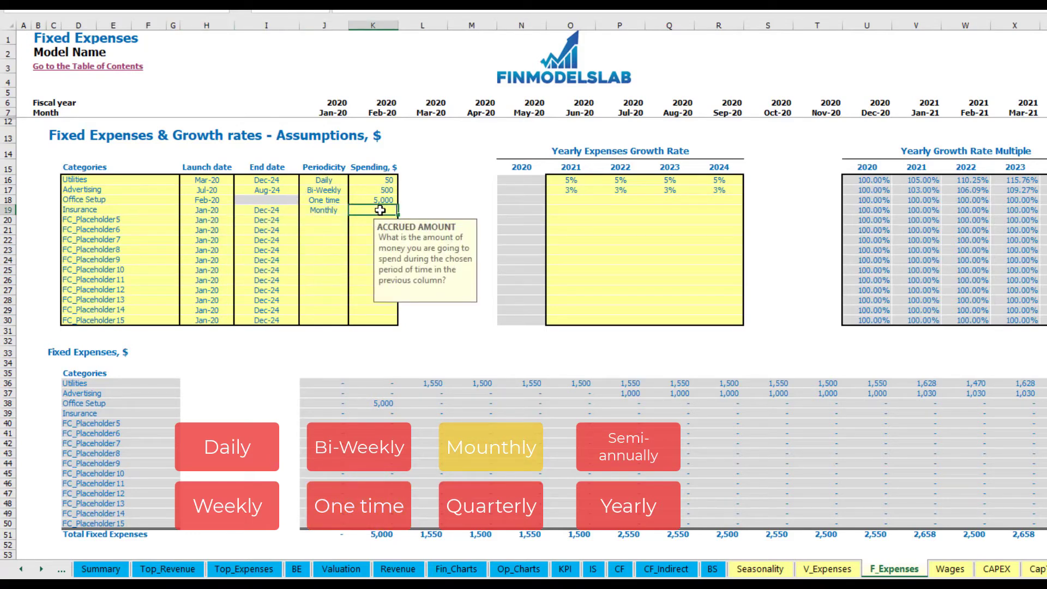
Set the Insurance yearly growth rates to 5% for 2021, 3% for 2022, 2% for 2023 and 1% for 2024.
{"action": "left_click", "coordinate": [571, 212]}
{"action": "type", "text": "5"}
{"action": "key", "text": "Return"}
{"action": "left_click", "coordinate": [571, 212]}
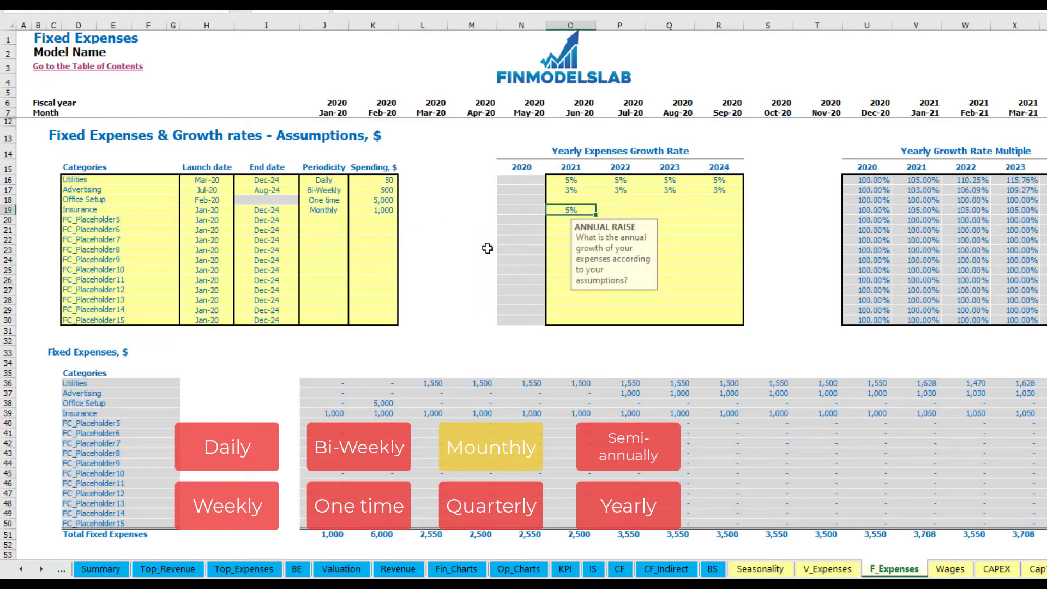
{"action": "key", "text": "Right"}
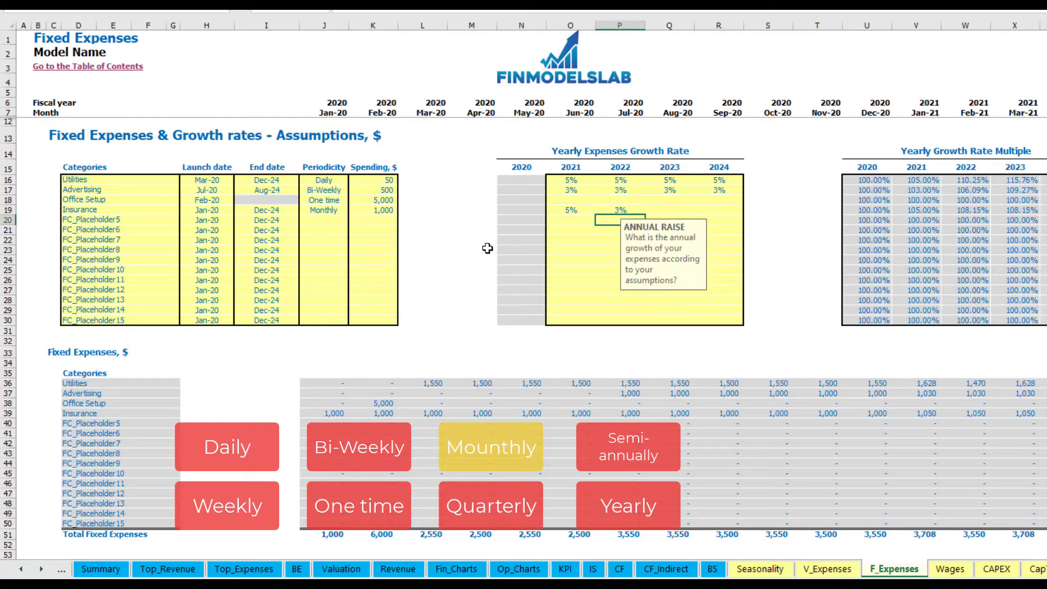
{"action": "key", "text": "Right"}
{"action": "key", "text": "Right"}
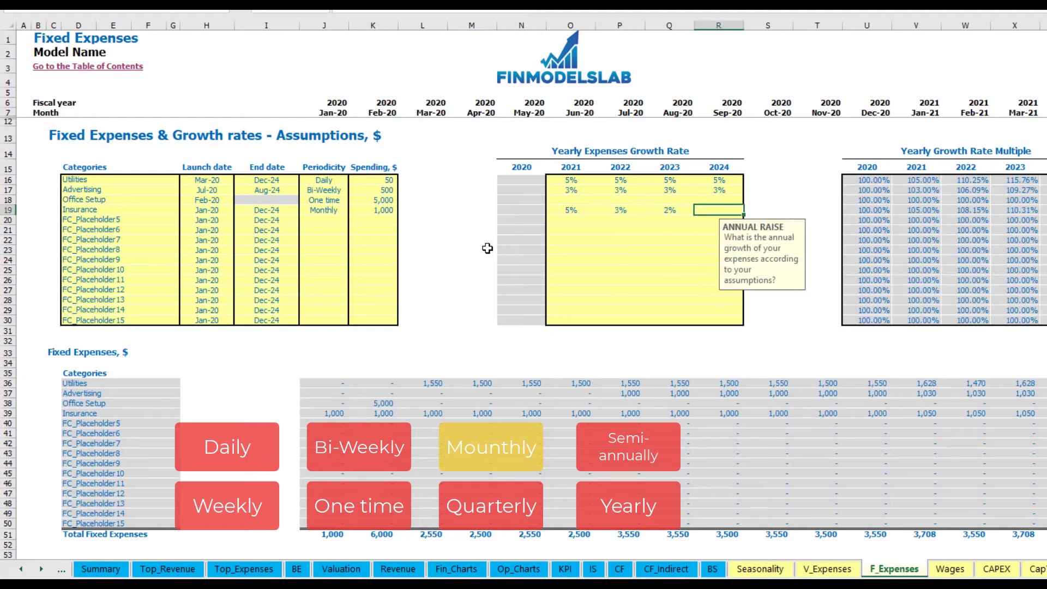
{"action": "type", "text": "1"}
{"action": "key", "text": "Return"}
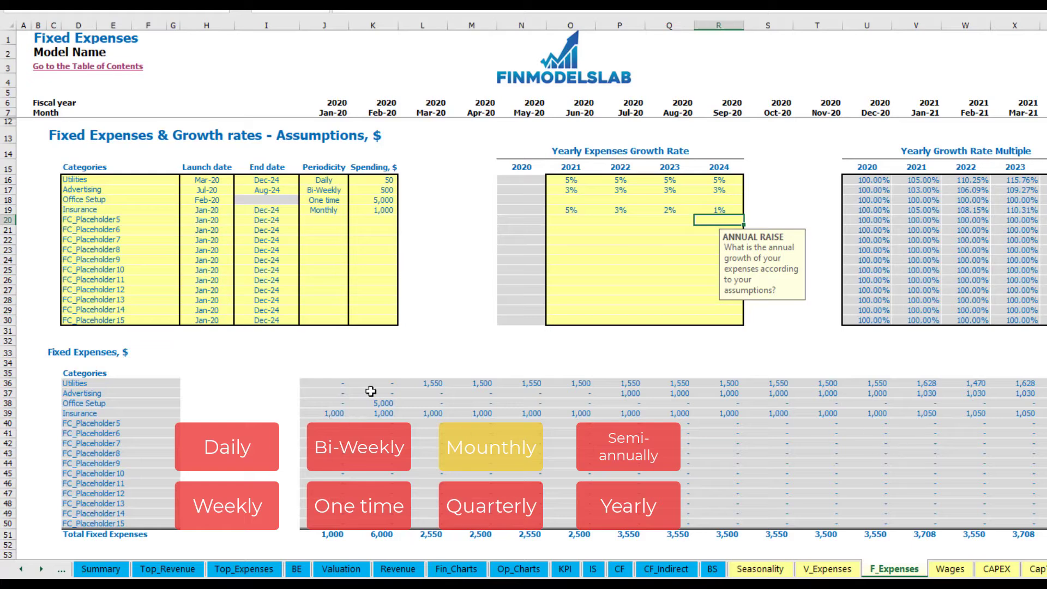
Examine the calculated monthly Insurance amounts along the timeline from Jan-20 into the following years.
{"action": "left_click_drag", "start_coordinate": [334, 414], "coordinate": [892, 414]}
{"action": "left_click", "coordinate": [900, 414]}
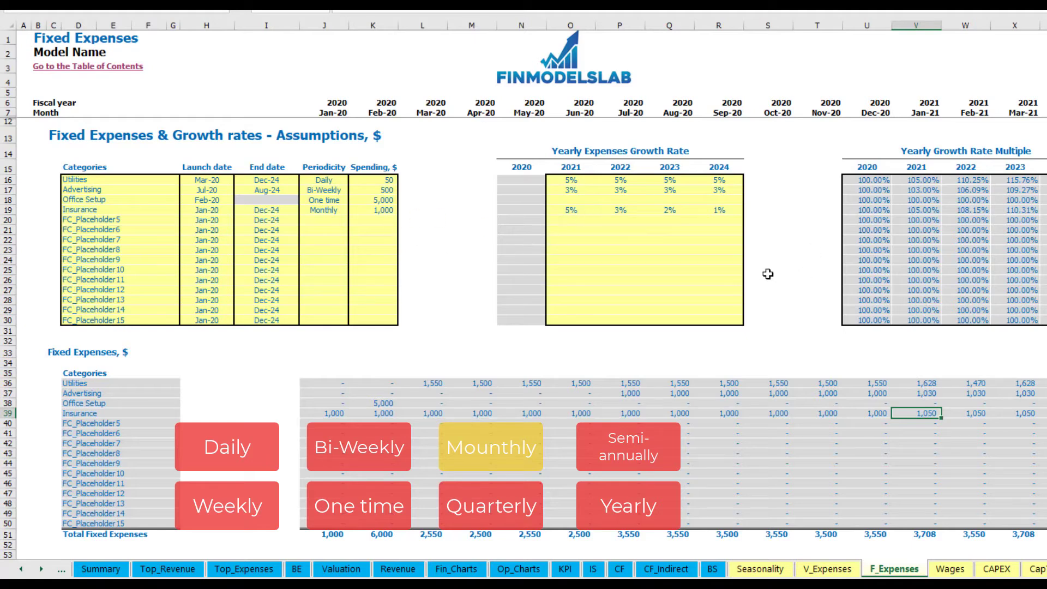
{"action": "scroll", "coordinate": [532, 279], "scroll_direction": "right", "scroll_amount": 5}
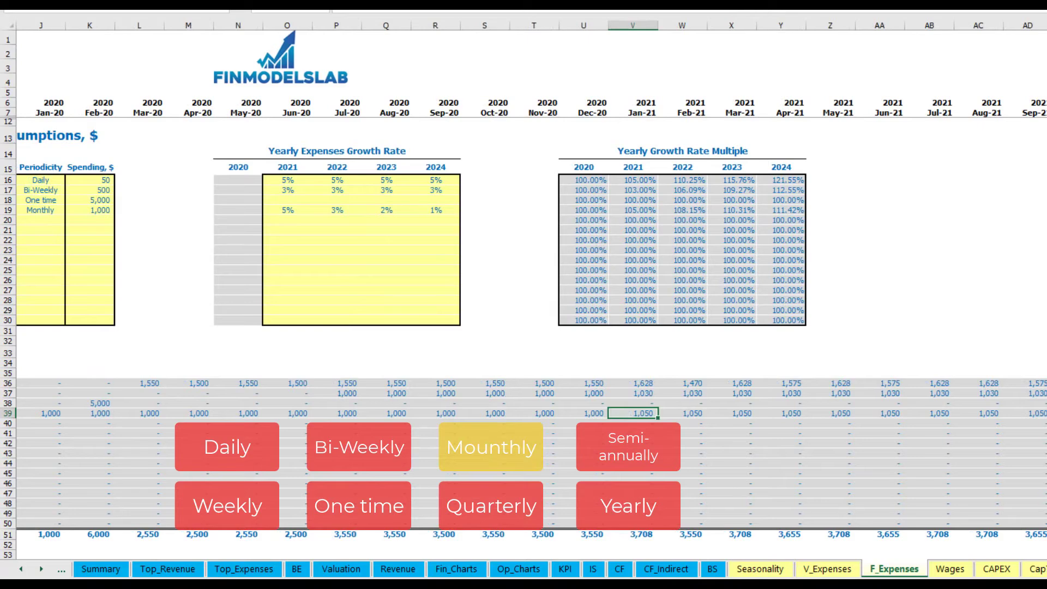
{"action": "left_click", "coordinate": [1046, 25]}
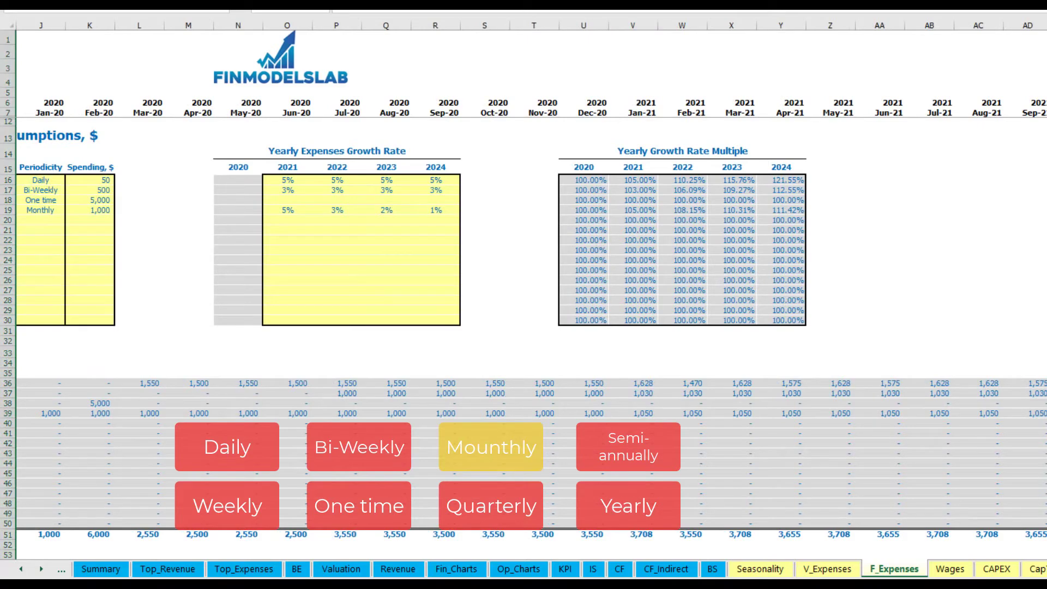
{"action": "left_click", "coordinate": [1046, 414]}
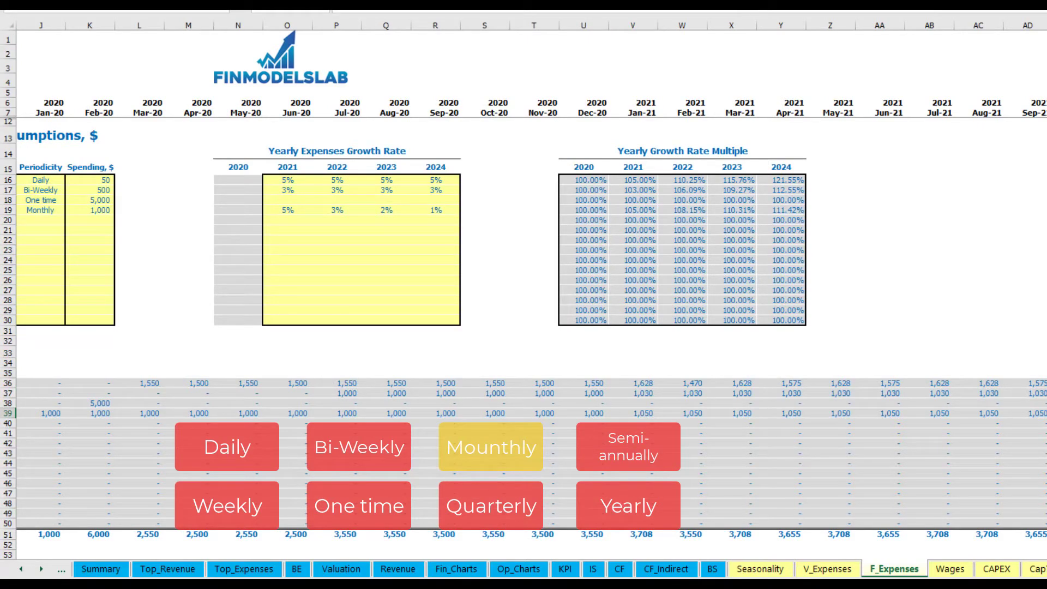
{"action": "scroll", "coordinate": [524, 280], "scroll_direction": "left", "scroll_amount": 5}
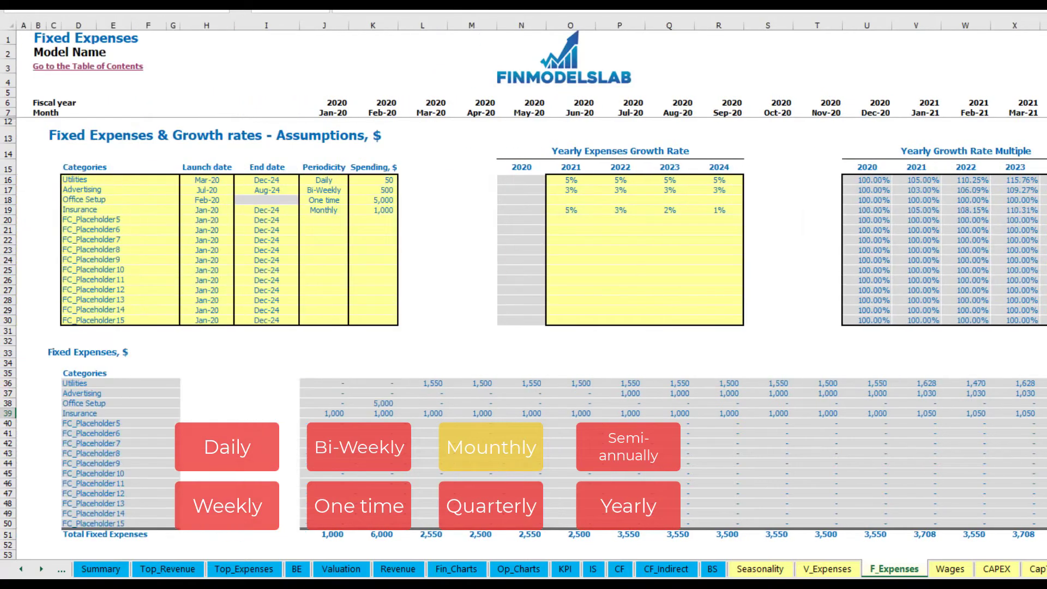
Change the Insurance periodicity to Quarterly and check which months its amounts fall in.
{"action": "left_click", "coordinate": [354, 211]}
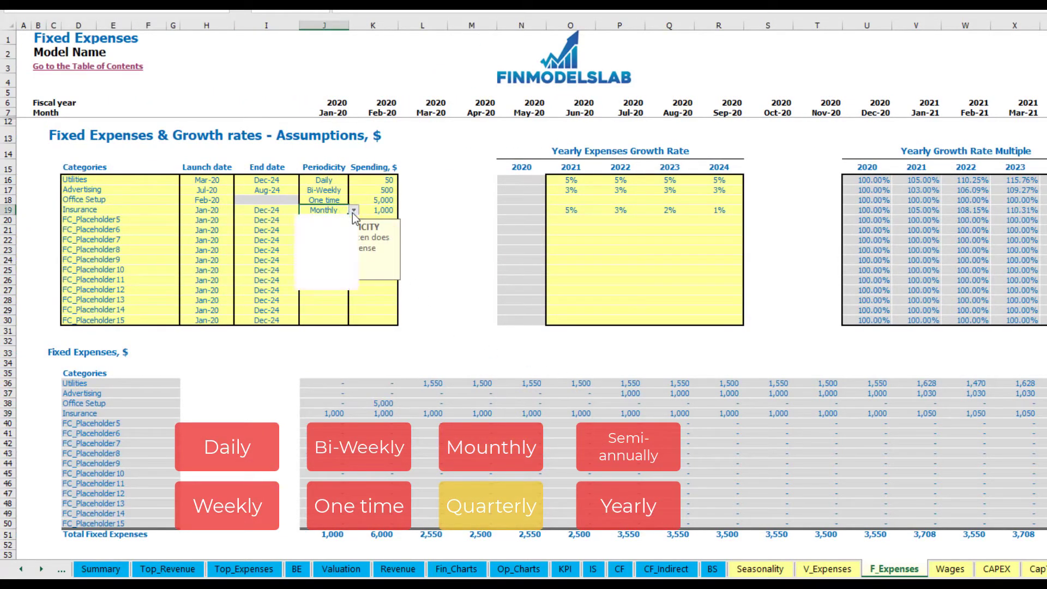
{"action": "left_click", "coordinate": [350, 267]}
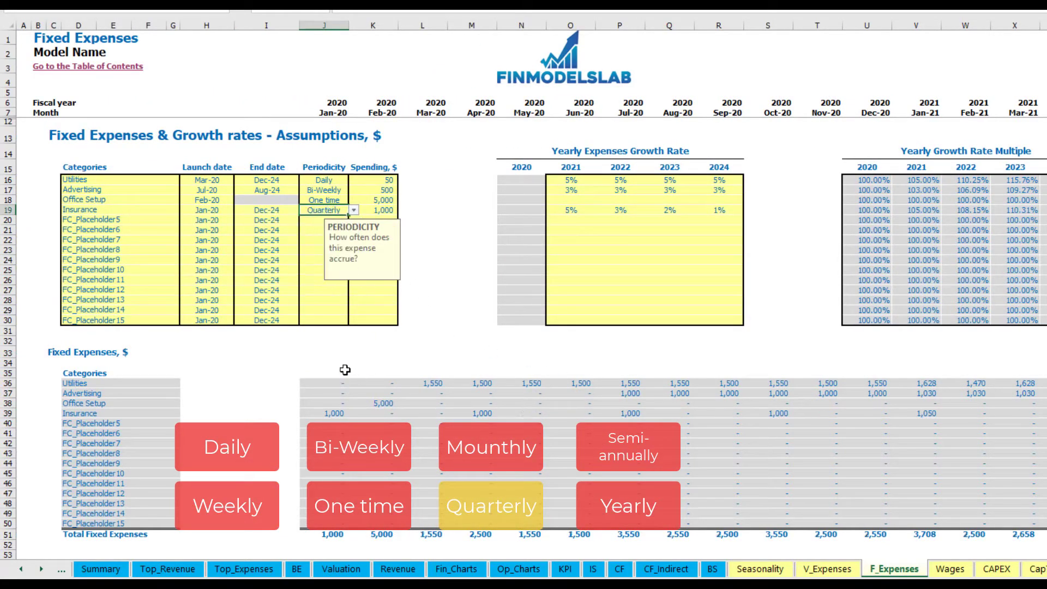
{"action": "left_click", "coordinate": [321, 414]}
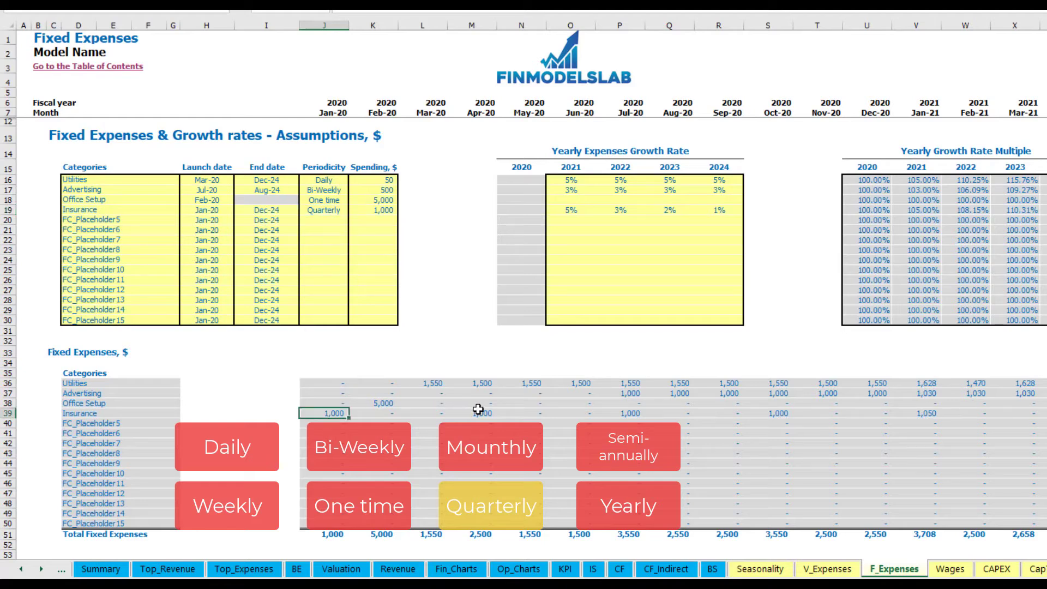
{"action": "left_click", "coordinate": [478, 412]}
{"action": "left_click", "coordinate": [620, 415]}
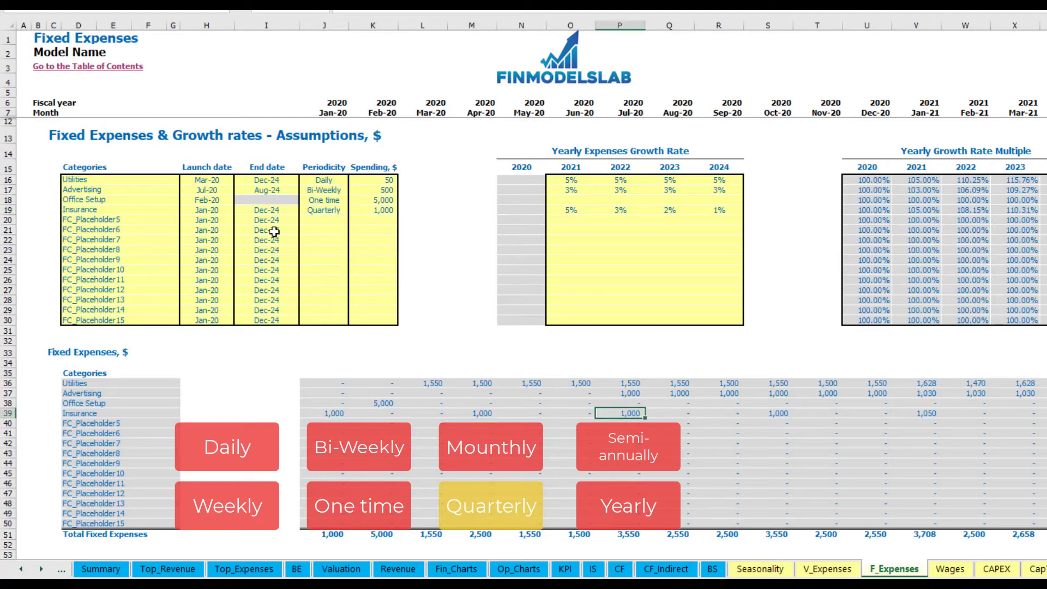
Set the Insurance launch date to Feb-20 and check how its quarterly amounts shift along the timeline.
{"action": "left_click", "coordinate": [223, 210]}
{"action": "left_click", "coordinate": [239, 210]}
{"action": "left_click", "coordinate": [218, 230]}
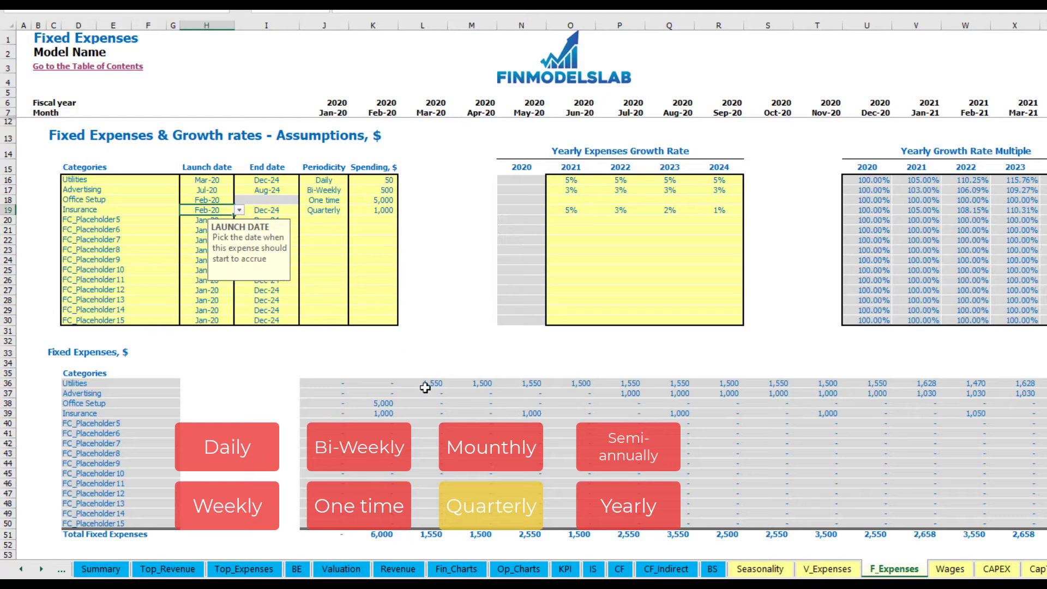
{"action": "left_click", "coordinate": [385, 413]}
{"action": "left_click", "coordinate": [530, 414]}
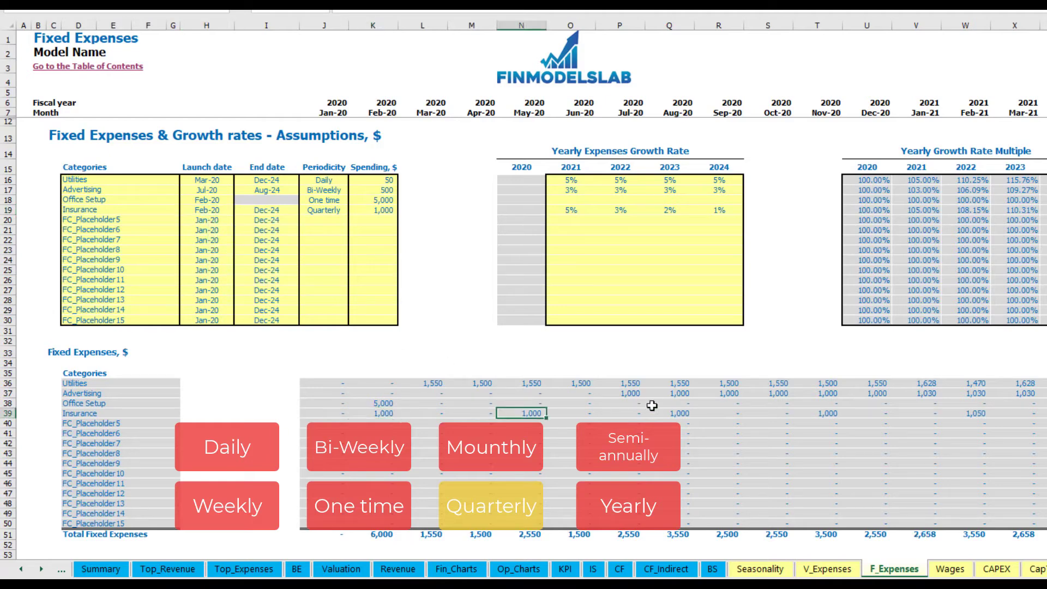
{"action": "left_click", "coordinate": [680, 413]}
{"action": "left_click", "coordinate": [371, 416]}
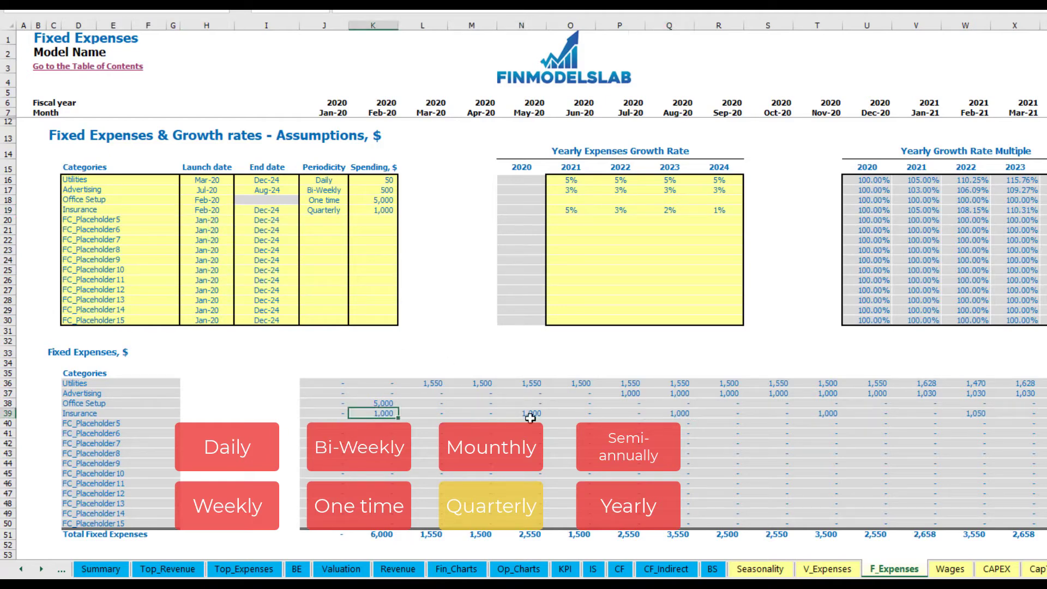
Change the Insurance periodicity to Semi-Annually and check which months its amounts fall in.
{"action": "left_click", "coordinate": [523, 416]}
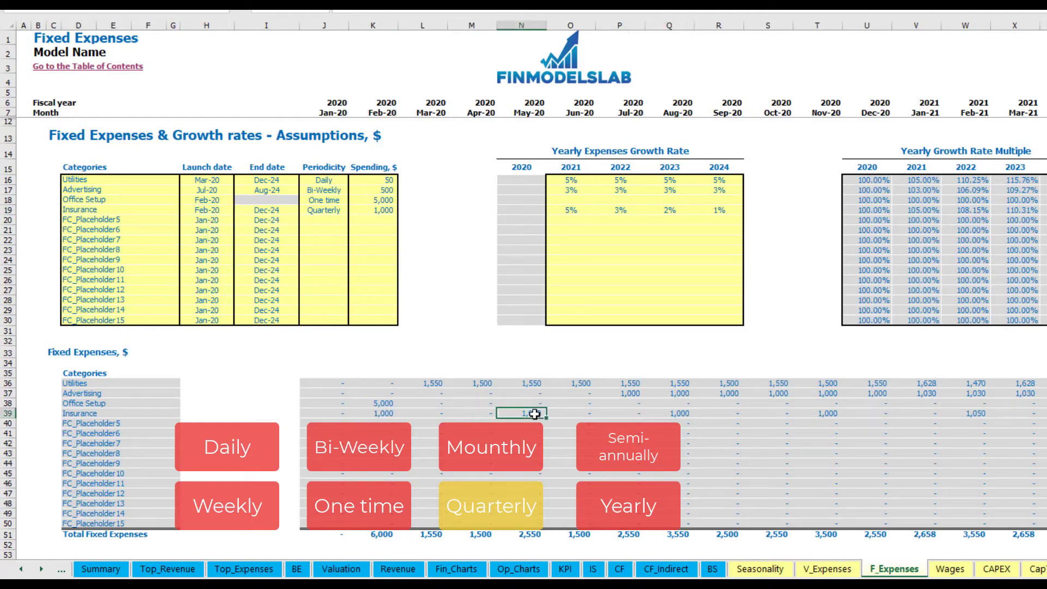
{"action": "left_click", "coordinate": [341, 211]}
{"action": "left_click", "coordinate": [354, 210]}
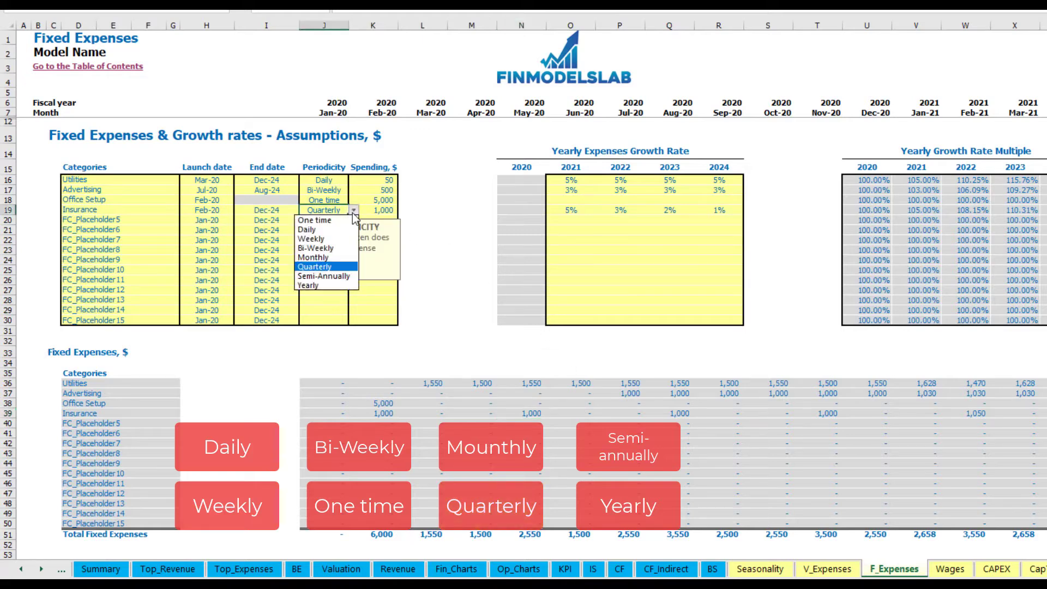
{"action": "left_click", "coordinate": [323, 276]}
{"action": "left_click_drag", "start_coordinate": [378, 415], "coordinate": [930, 414]}
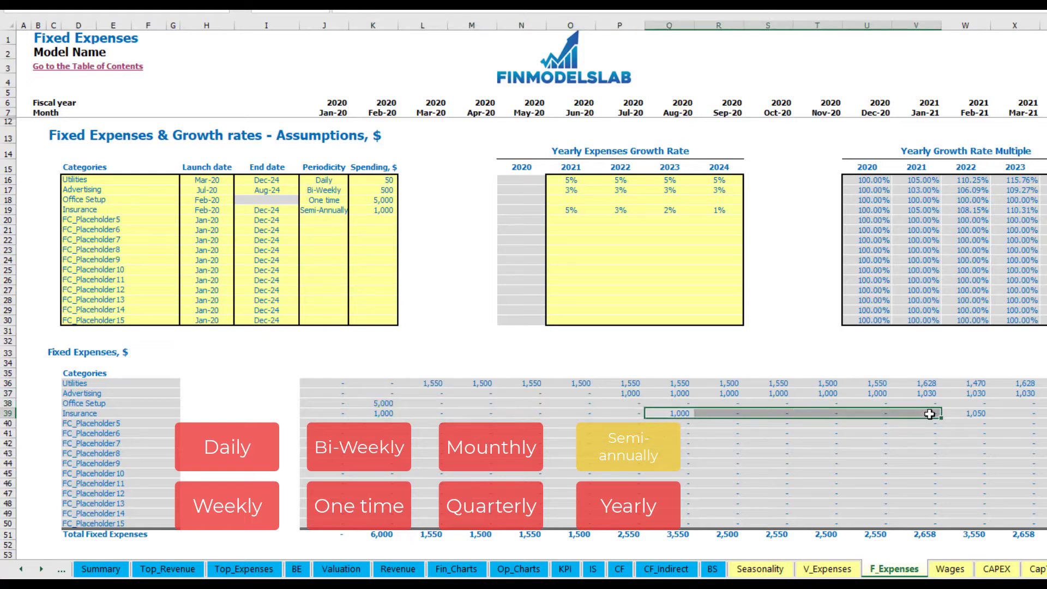
{"action": "left_click", "coordinate": [964, 423]}
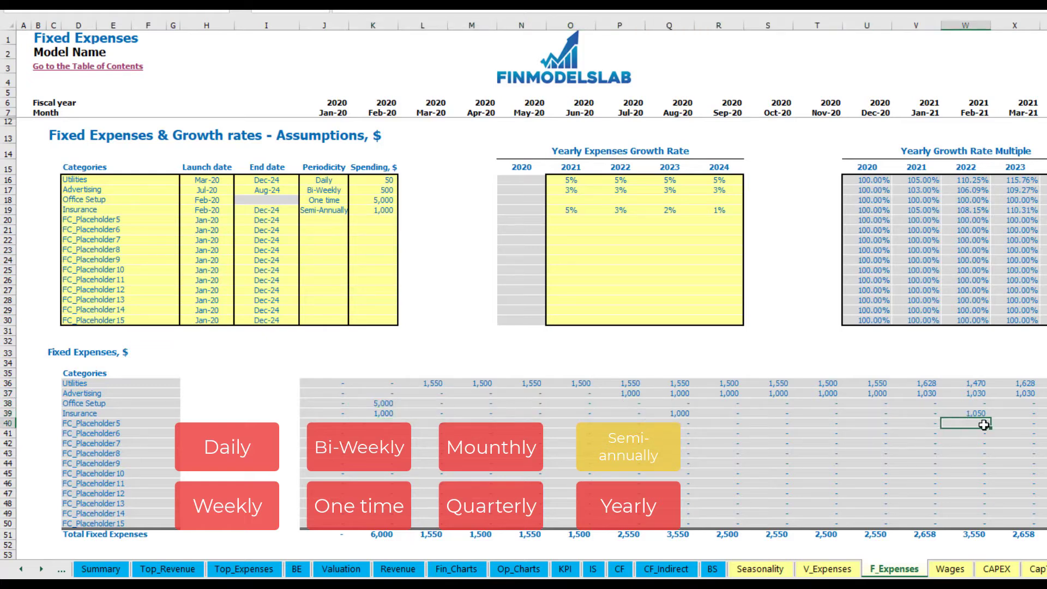
Set the Insurance periodicity to Yearly and check its yearly amounts against the launch and end dates.
{"action": "left_click", "coordinate": [334, 210]}
{"action": "left_click", "coordinate": [353, 210]}
{"action": "left_click", "coordinate": [315, 285]}
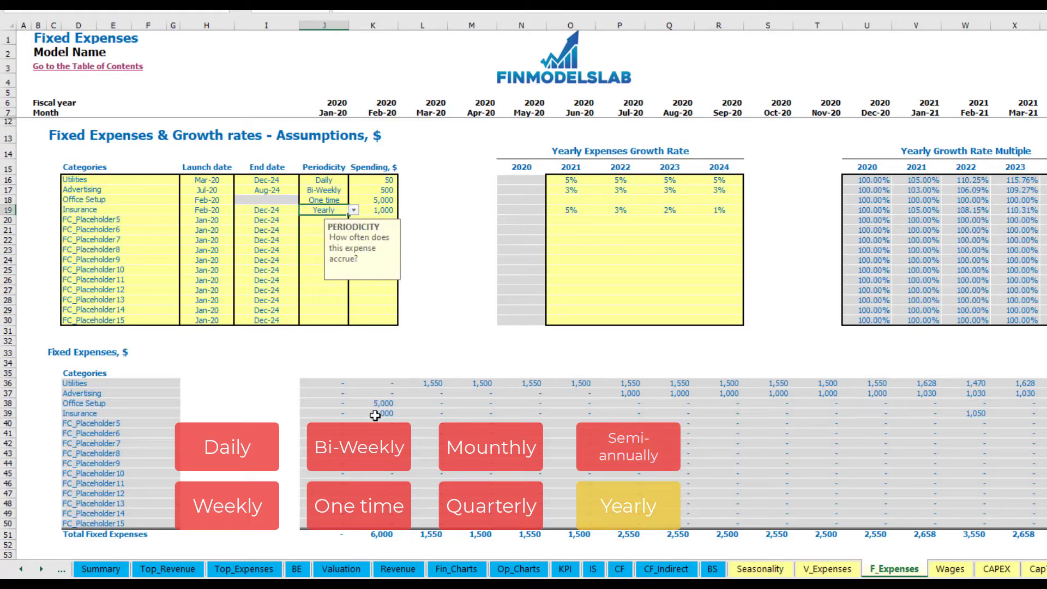
{"action": "left_click_drag", "start_coordinate": [377, 414], "coordinate": [1045, 414]}
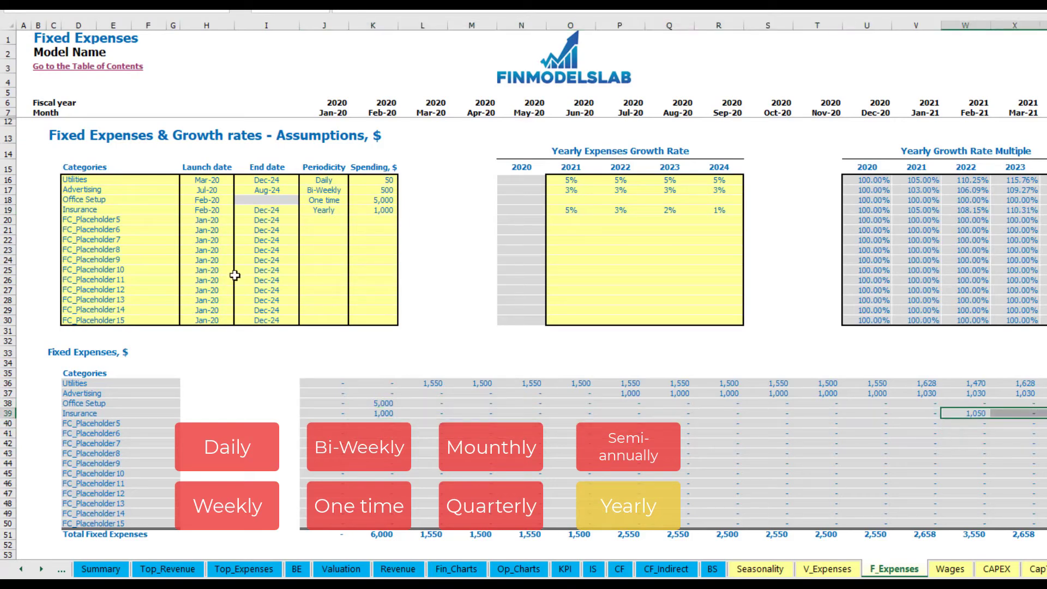
{"action": "left_click", "coordinate": [215, 211]}
{"action": "left_click", "coordinate": [267, 209]}
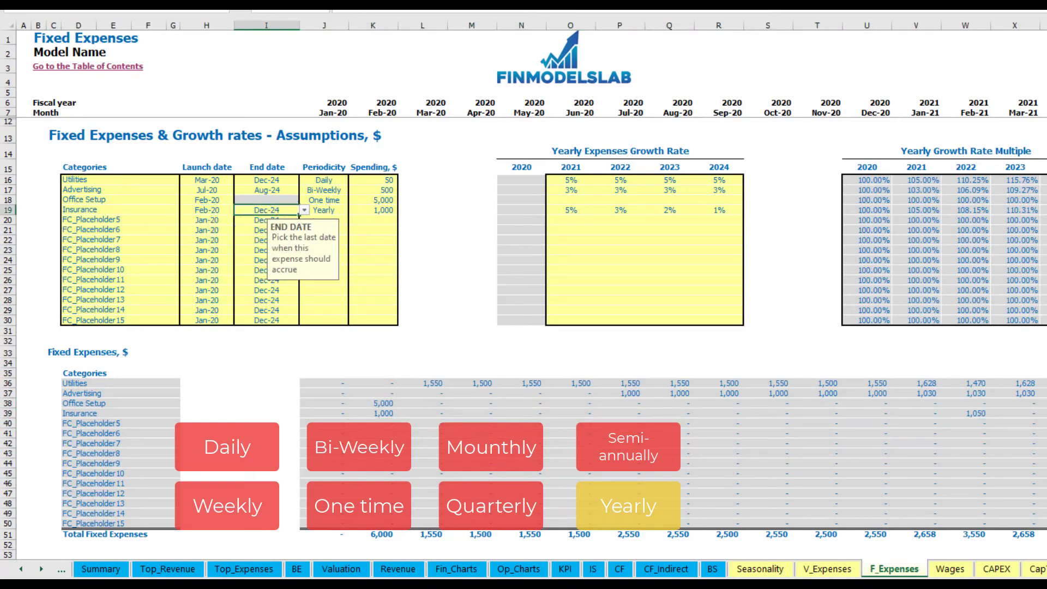
{"action": "left_click", "coordinate": [769, 320]}
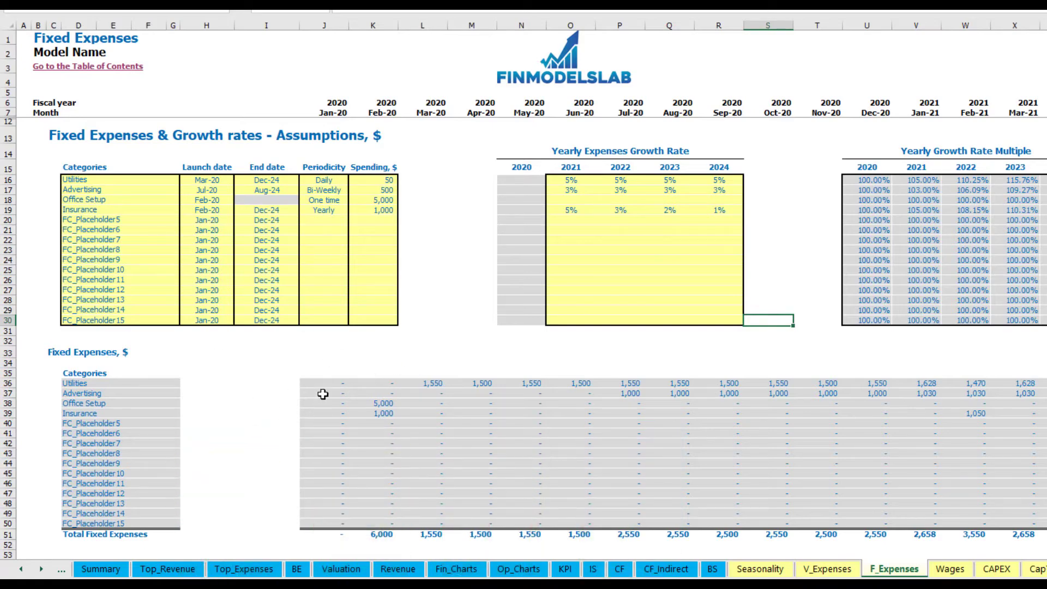
Review the calculated fixed expenses block, then expand the Fixed Expenses detail on the Income Statement sheet and examine its categories.
{"action": "left_click_drag", "start_coordinate": [323, 383], "coordinate": [376, 433]}
{"action": "left_click_drag", "start_coordinate": [714, 462], "coordinate": [1014, 525]}
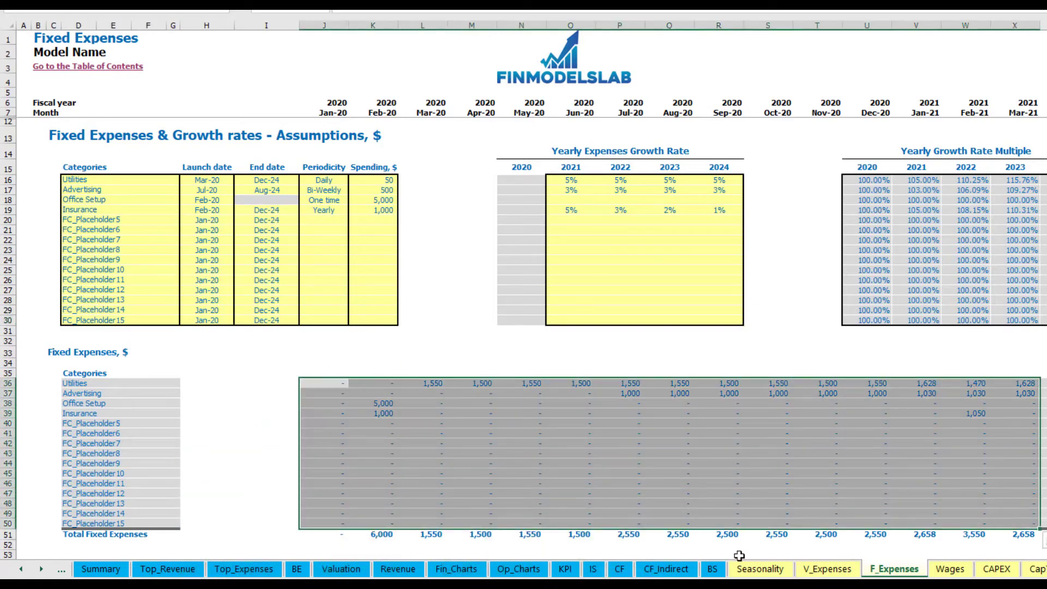
{"action": "left_click", "coordinate": [593, 569]}
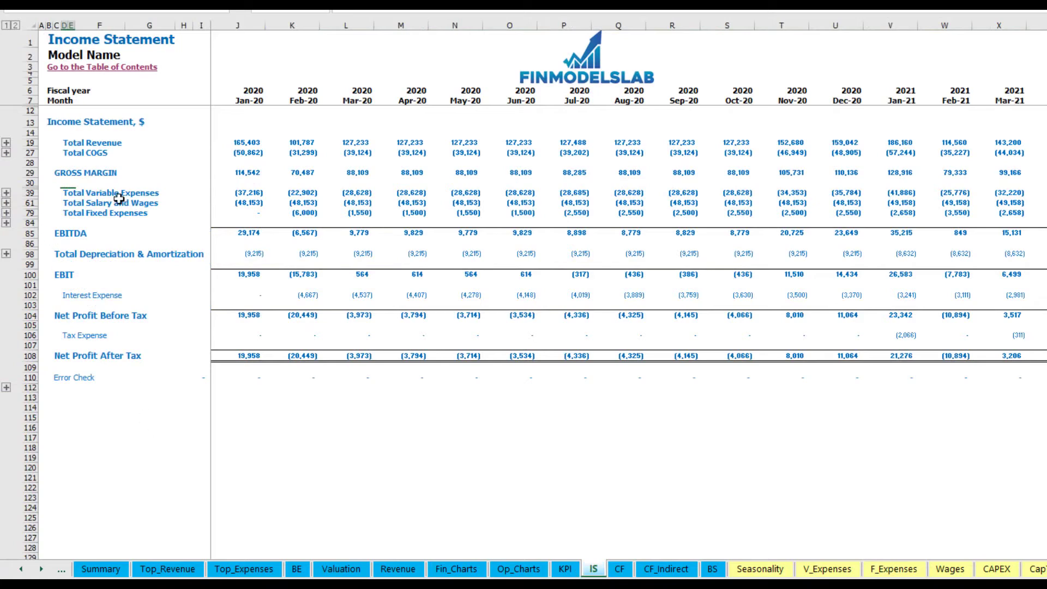
{"action": "left_click", "coordinate": [65, 213]}
{"action": "left_click", "coordinate": [7, 213]}
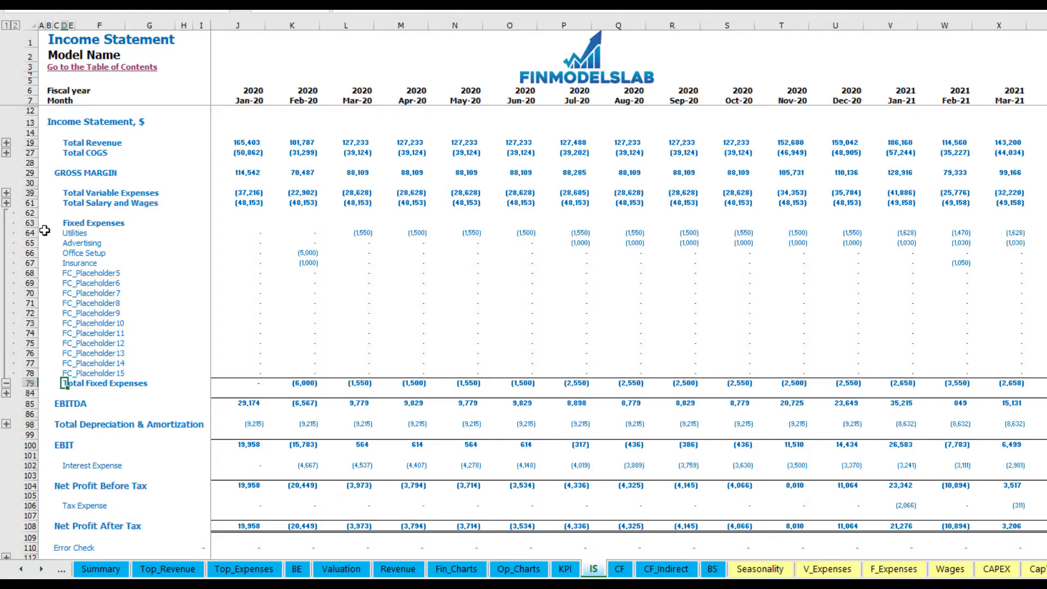
{"action": "left_click_drag", "start_coordinate": [28, 233], "coordinate": [71, 242]}
{"action": "left_click_drag", "start_coordinate": [91, 323], "coordinate": [74, 372]}
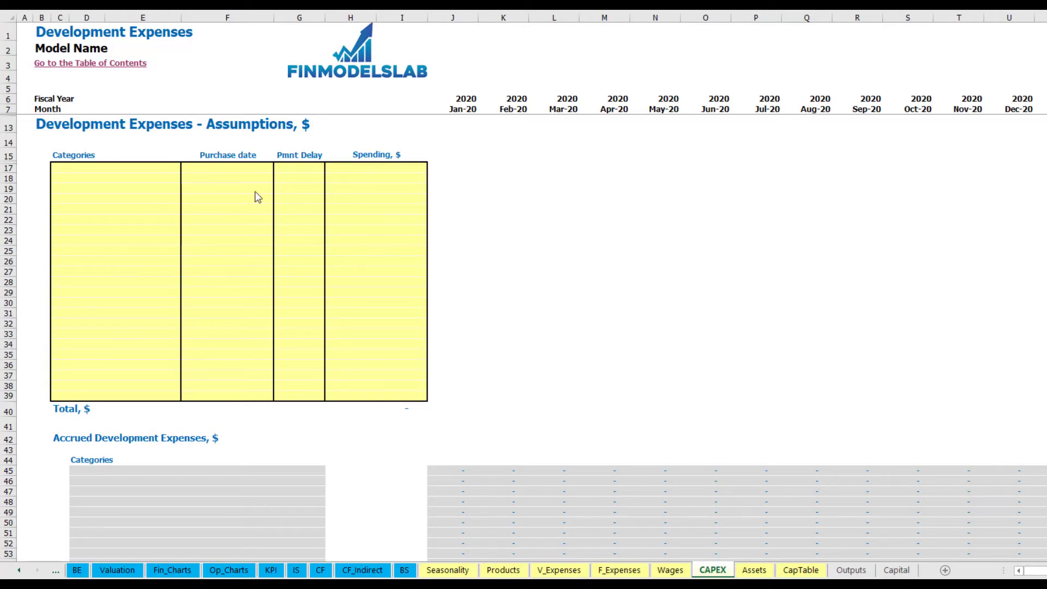
Add the development expense category "Office dev" on the CAPEX sheet with a purchase date of Feb-20.
{"action": "left_click", "coordinate": [147, 168]}
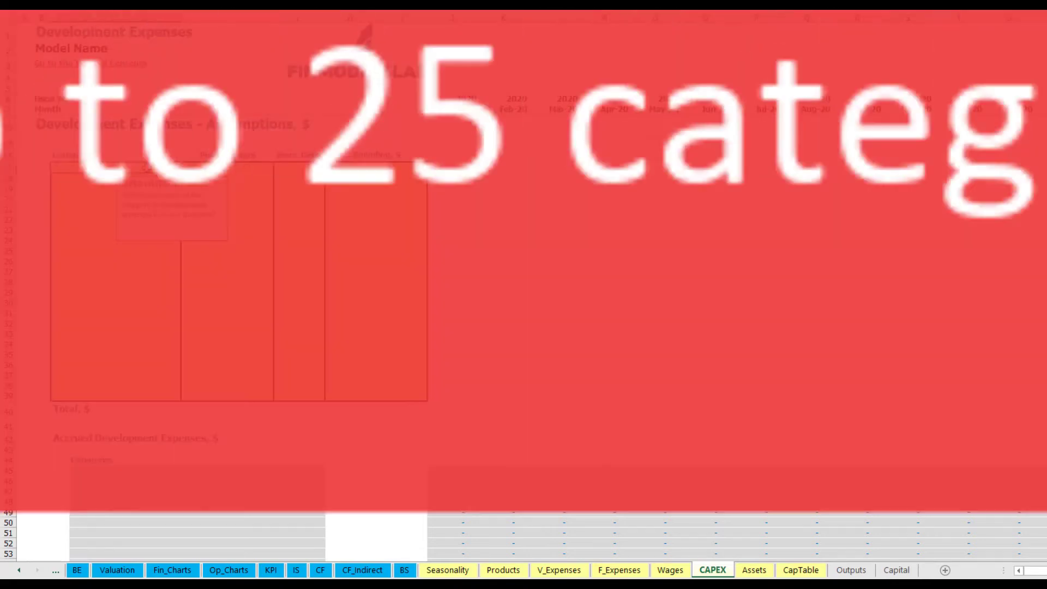
{"action": "type", "text": "Office dev"}
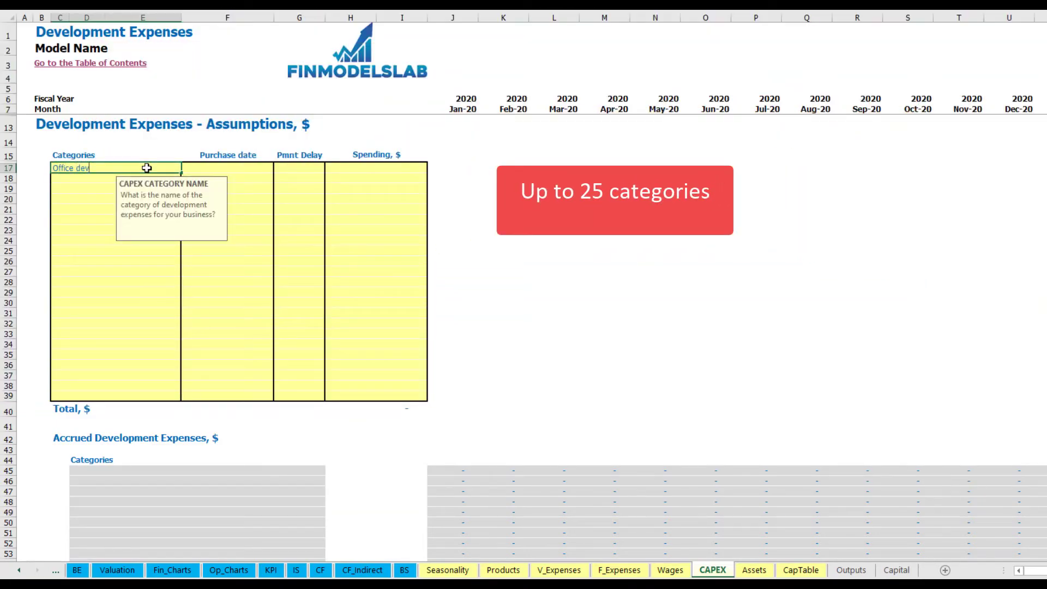
{"action": "key", "text": "Return"}
{"action": "left_click", "coordinate": [226, 166]}
{"action": "left_click", "coordinate": [278, 167]}
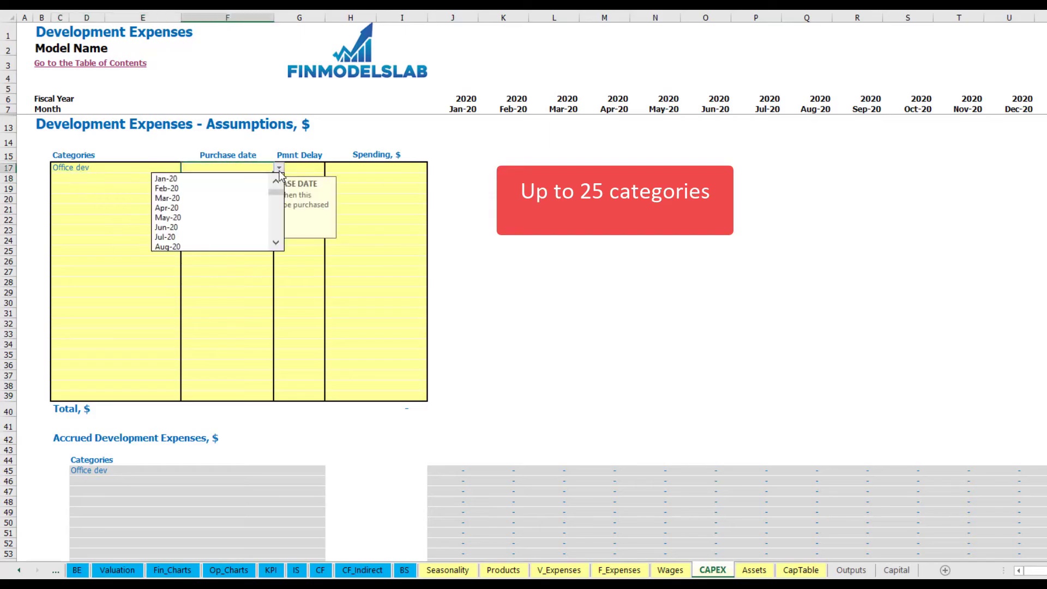
{"action": "left_click", "coordinate": [262, 188]}
Set the Office dev spending to 10,000 and its payment delay to 2M.
{"action": "left_click", "coordinate": [361, 165]}
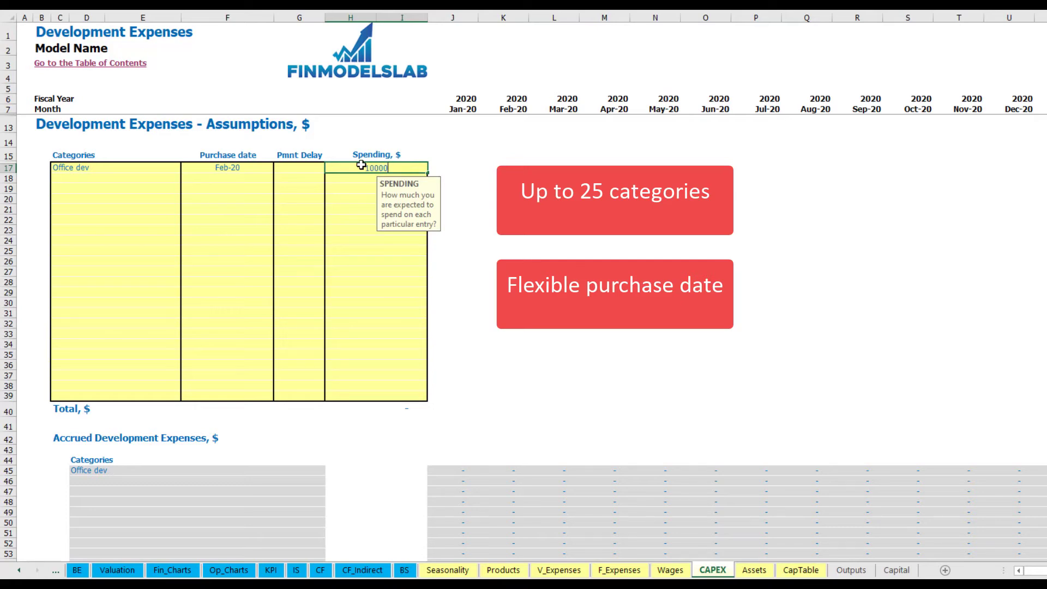
{"action": "type", "text": "10000"}
{"action": "key", "text": "Return"}
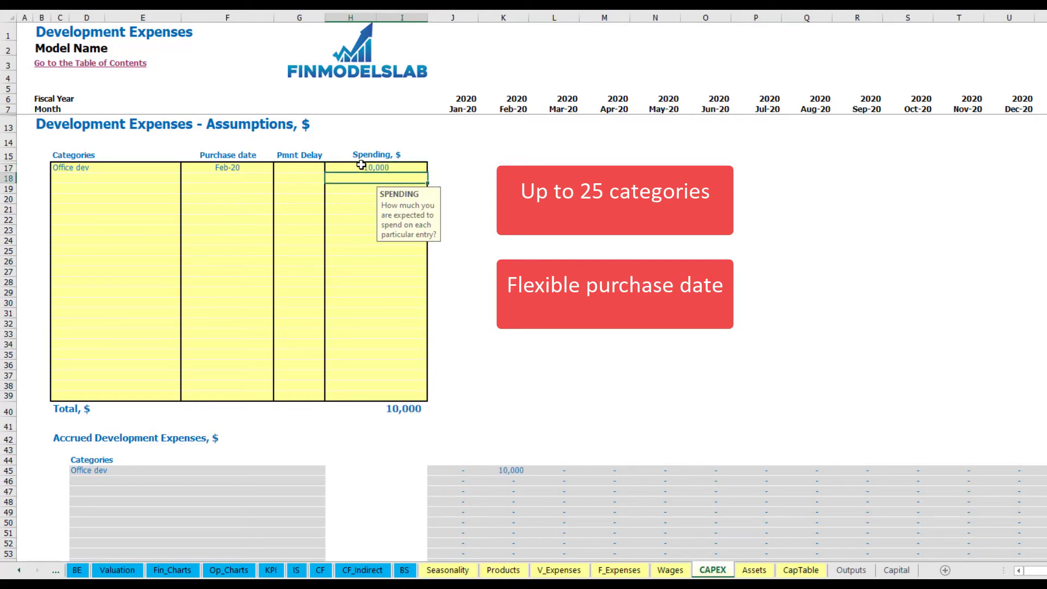
{"action": "left_click", "coordinate": [306, 165]}
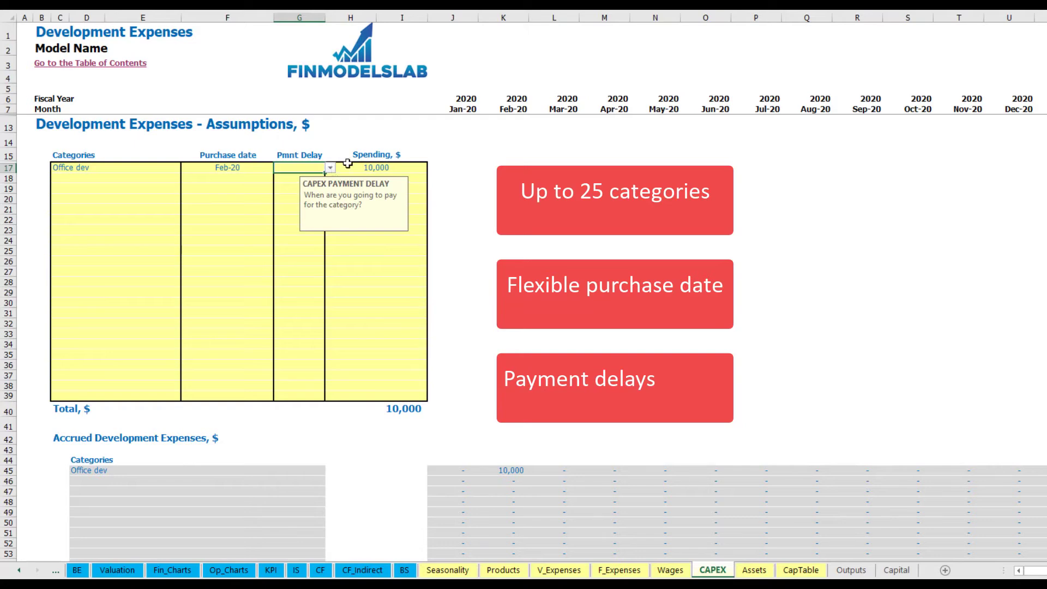
{"action": "left_click", "coordinate": [332, 173]}
{"action": "left_click", "coordinate": [296, 207]}
{"action": "left_click", "coordinate": [538, 202]}
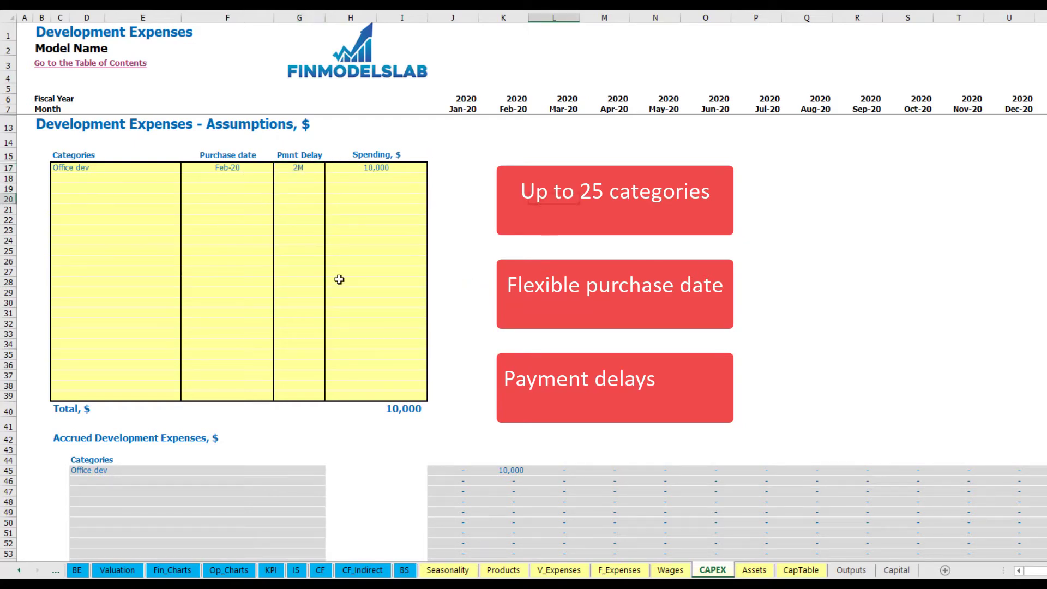
Compare the months in which Office dev is accrued and paid, and review the development expenses summary balances.
{"action": "left_click", "coordinate": [511, 471]}
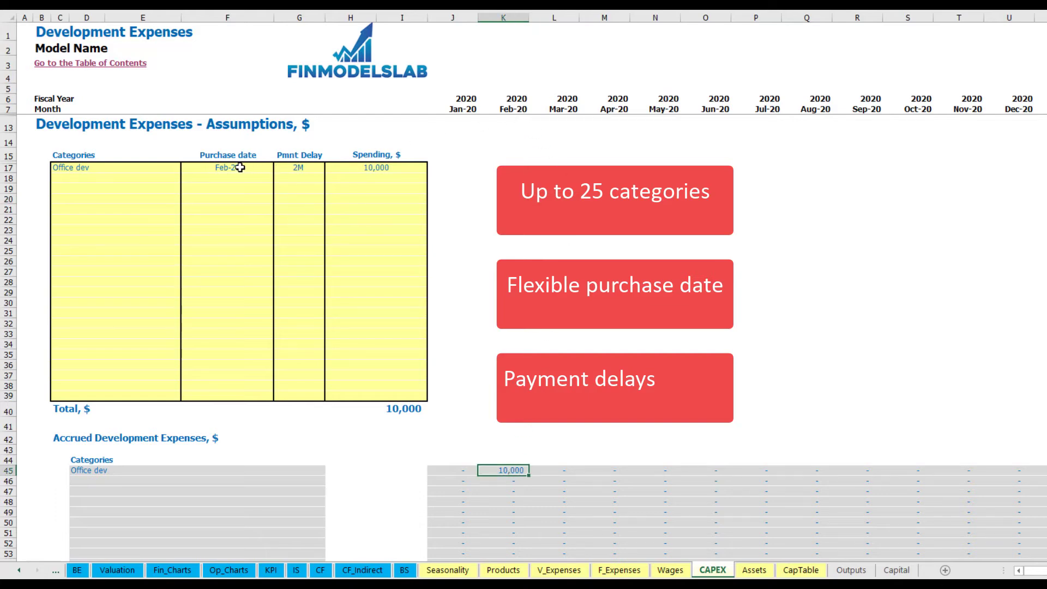
{"action": "scroll", "coordinate": [511, 253], "scroll_direction": "down", "scroll_amount": 10}
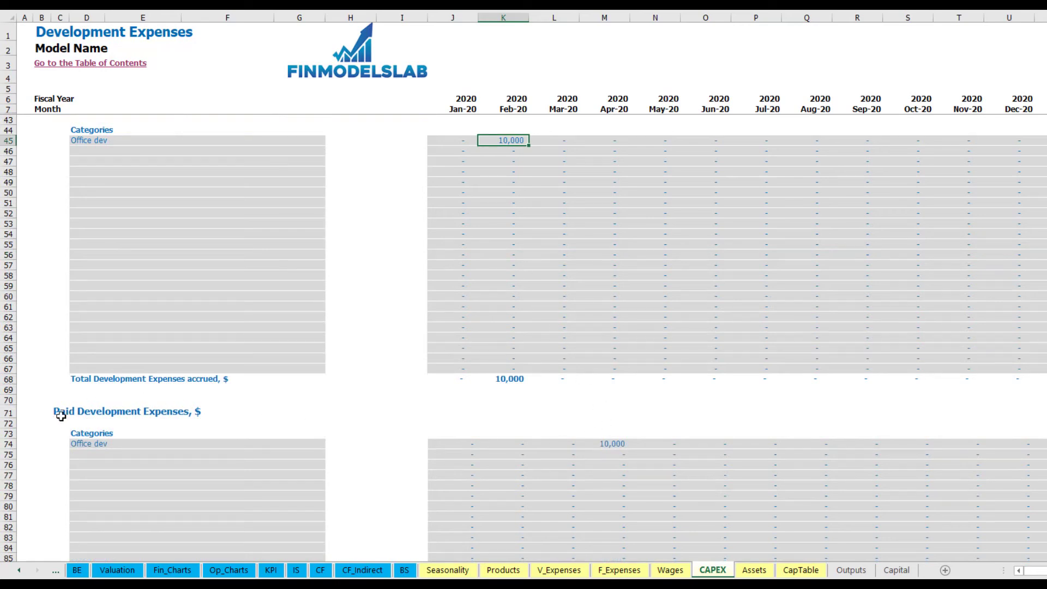
{"action": "left_click", "coordinate": [604, 442]}
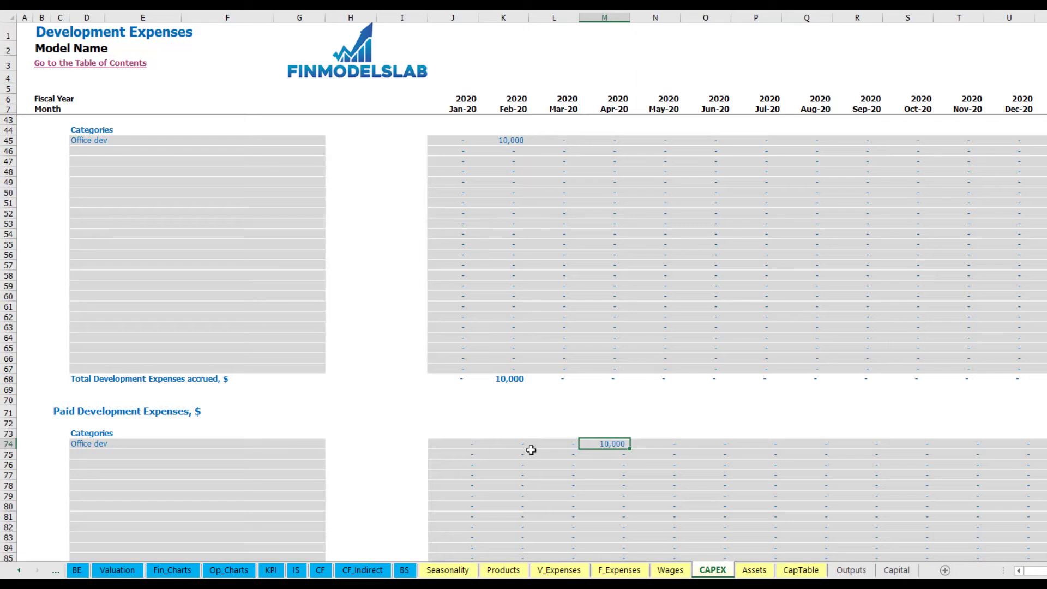
{"action": "scroll", "coordinate": [579, 445], "scroll_direction": "down", "scroll_amount": 13}
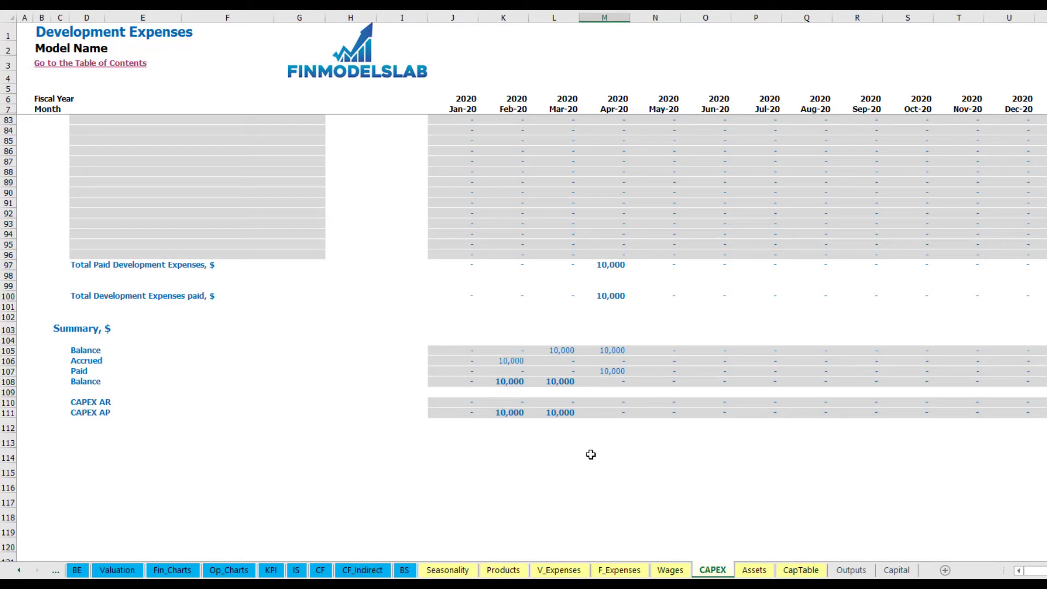
Add a second development expense category "Other dev exp" with a purchase date of Mar-20.
{"action": "scroll", "coordinate": [561, 334], "scroll_direction": "up", "scroll_amount": 20}
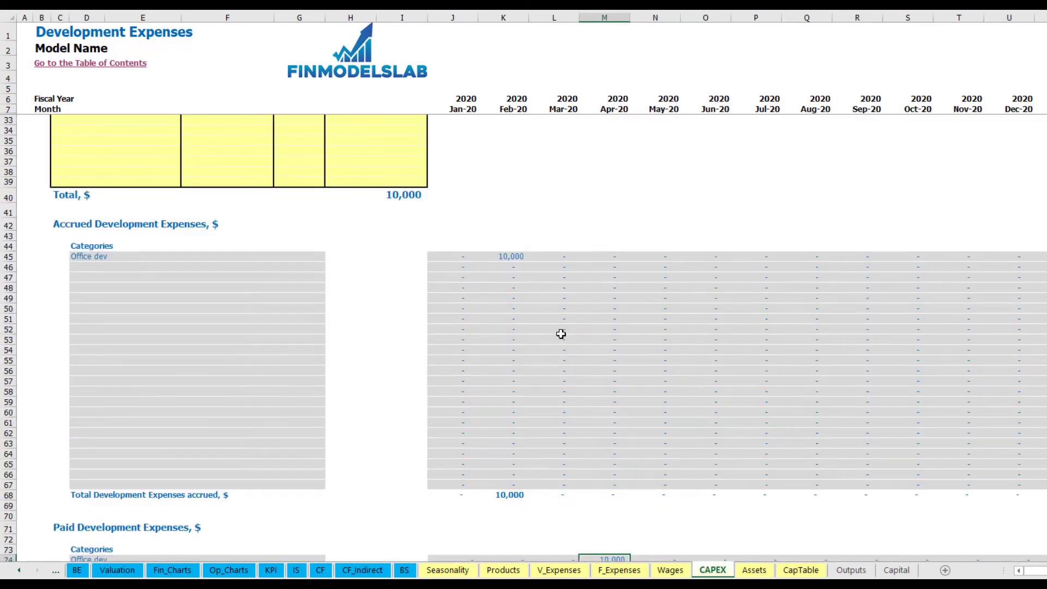
{"action": "left_click", "coordinate": [97, 176]}
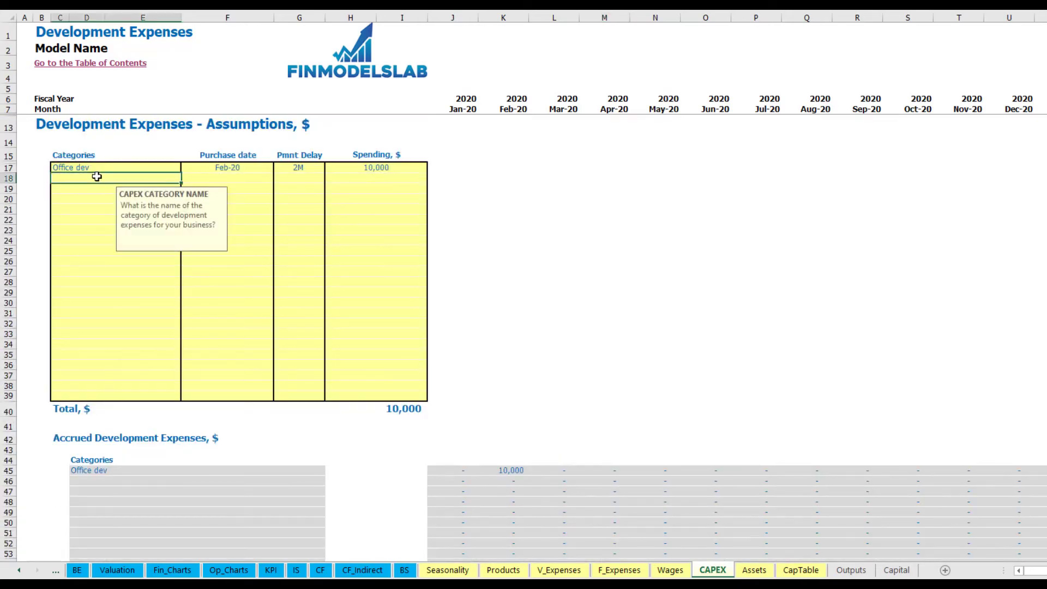
{"action": "type", "text": "Other dev exp"}
{"action": "key", "text": "Return"}
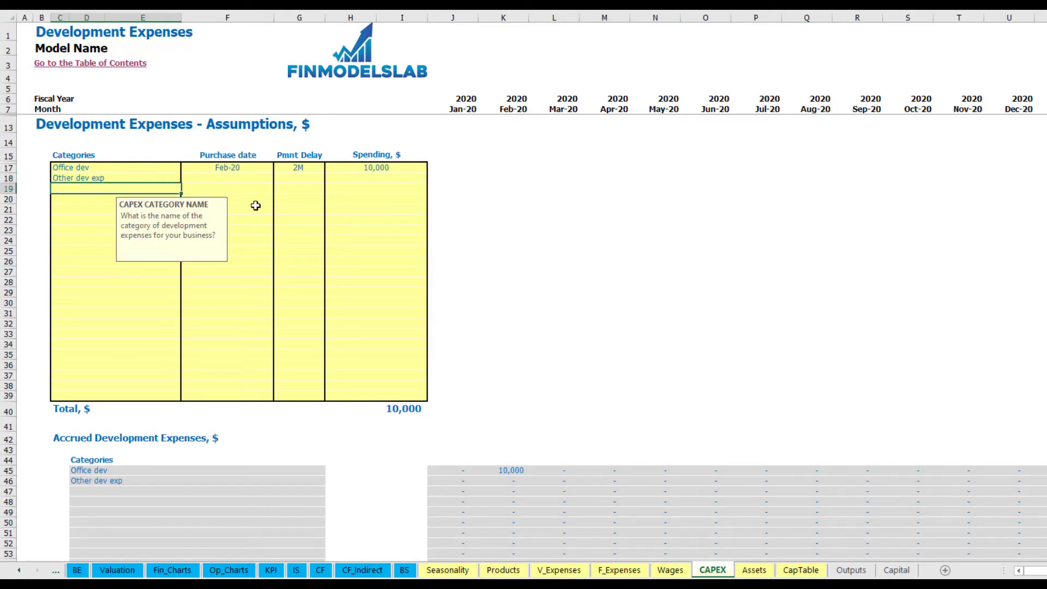
{"action": "left_click", "coordinate": [254, 178]}
{"action": "left_click", "coordinate": [278, 179]}
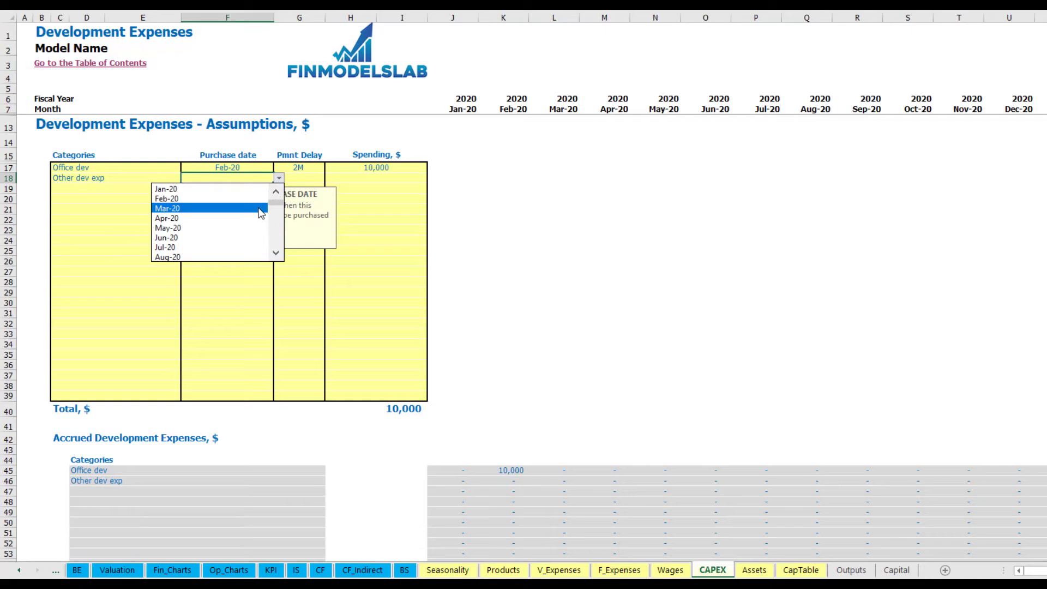
{"action": "left_click", "coordinate": [260, 209]}
Set the Other dev exp spending to 5,000 and its payment delay to 0M.
{"action": "left_click", "coordinate": [360, 182]}
{"action": "type", "text": "5,000"}
{"action": "key", "text": "Return"}
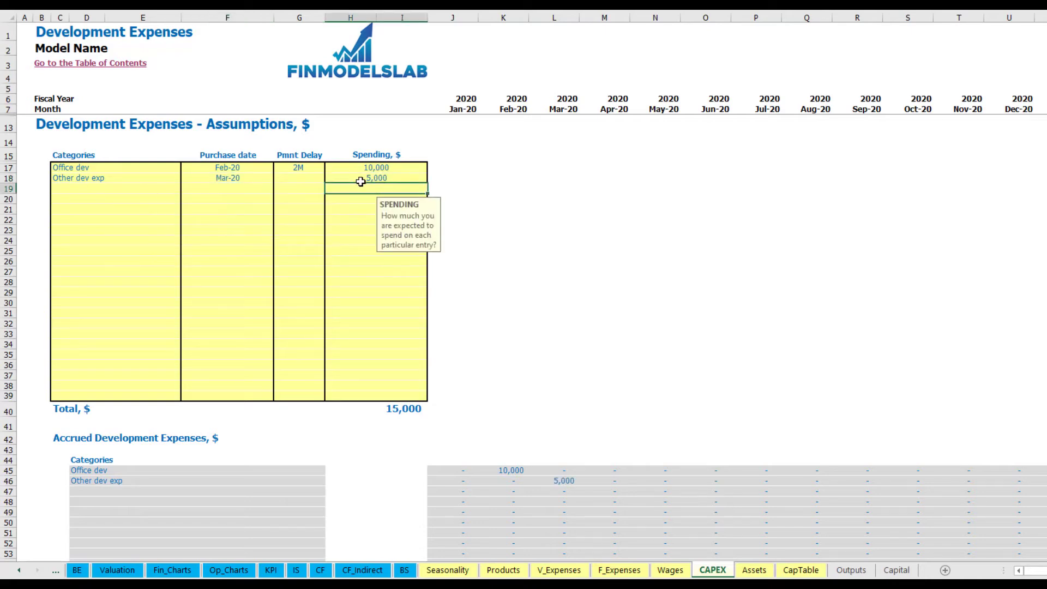
{"action": "left_click", "coordinate": [309, 180]}
{"action": "left_click", "coordinate": [330, 178]}
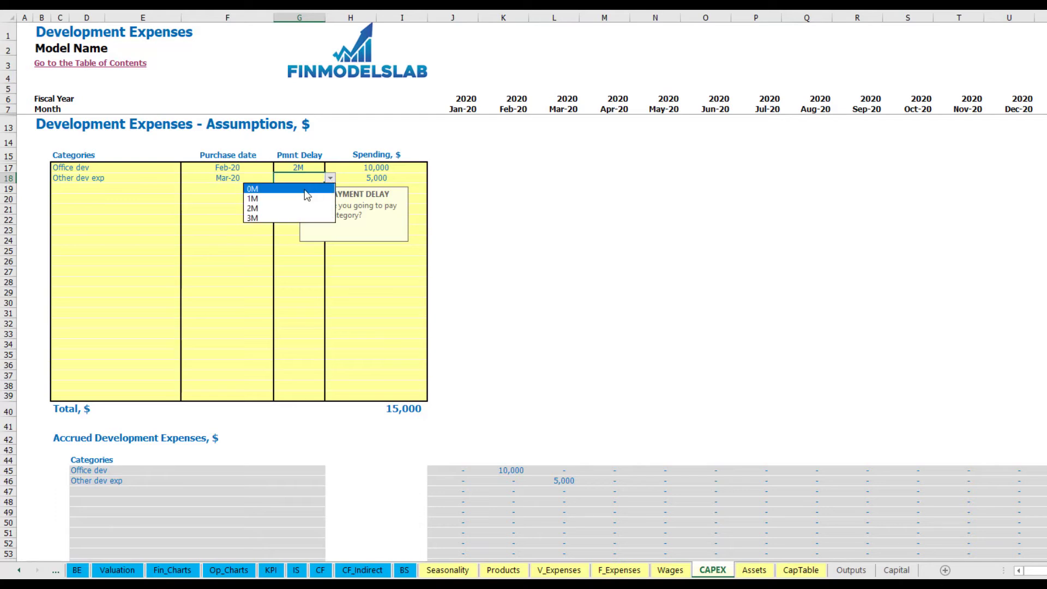
{"action": "left_click", "coordinate": [307, 189]}
Compare the accrued and paid months of Other dev exp in the development expense tables.
{"action": "scroll", "coordinate": [535, 435], "scroll_direction": "down", "scroll_amount": 3}
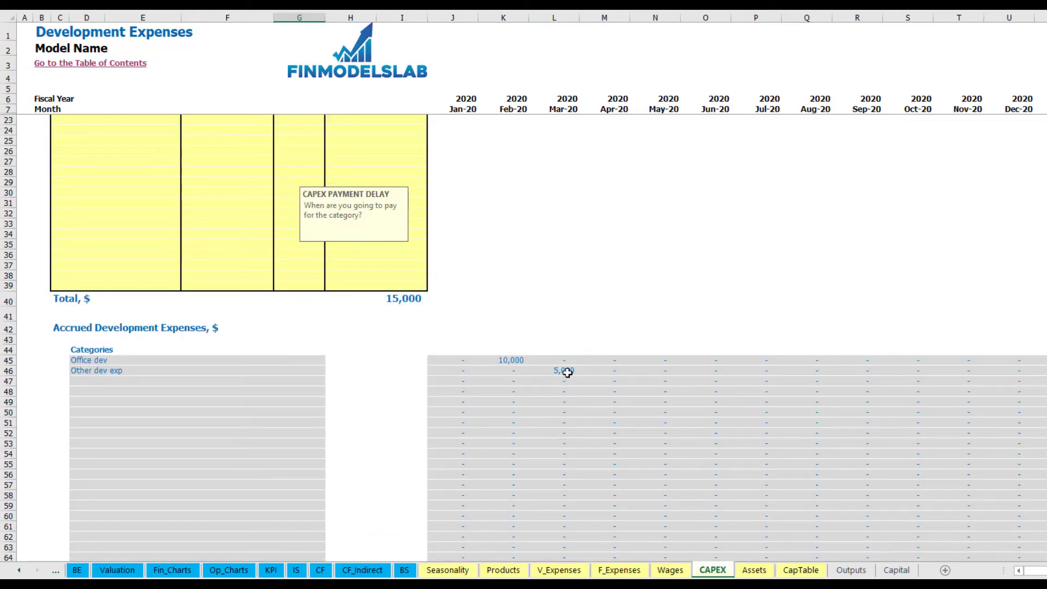
{"action": "left_click", "coordinate": [567, 372]}
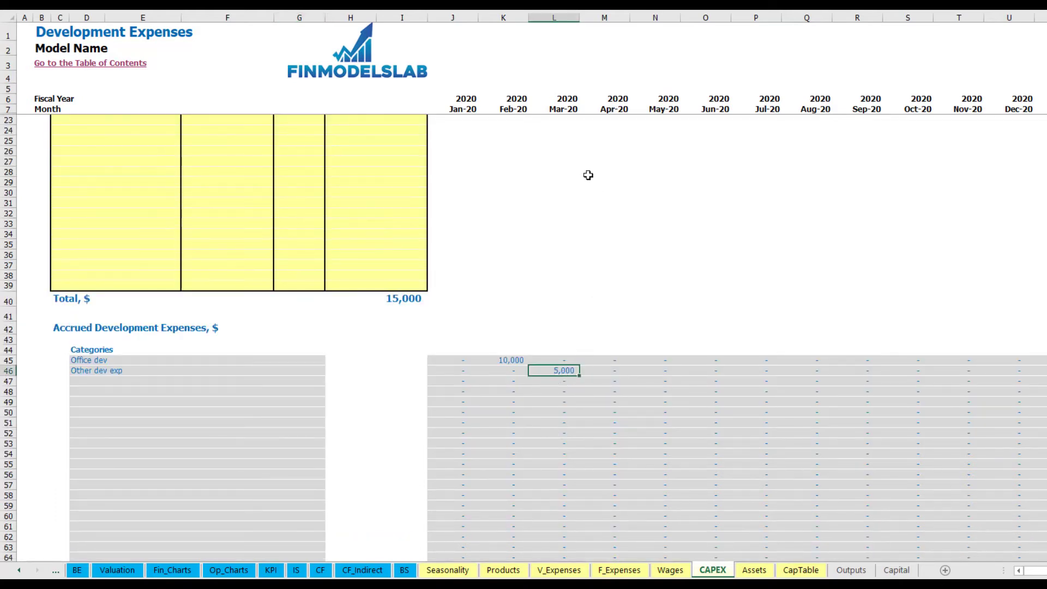
{"action": "scroll", "coordinate": [556, 377], "scroll_direction": "down", "scroll_amount": 10}
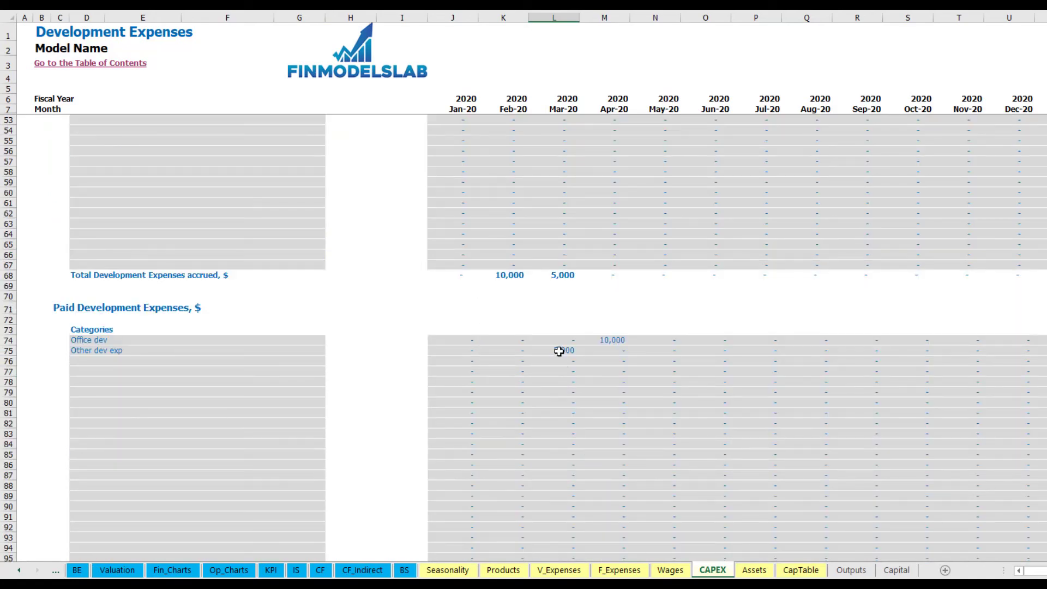
{"action": "scroll", "coordinate": [559, 351], "scroll_direction": "up", "scroll_amount": 13}
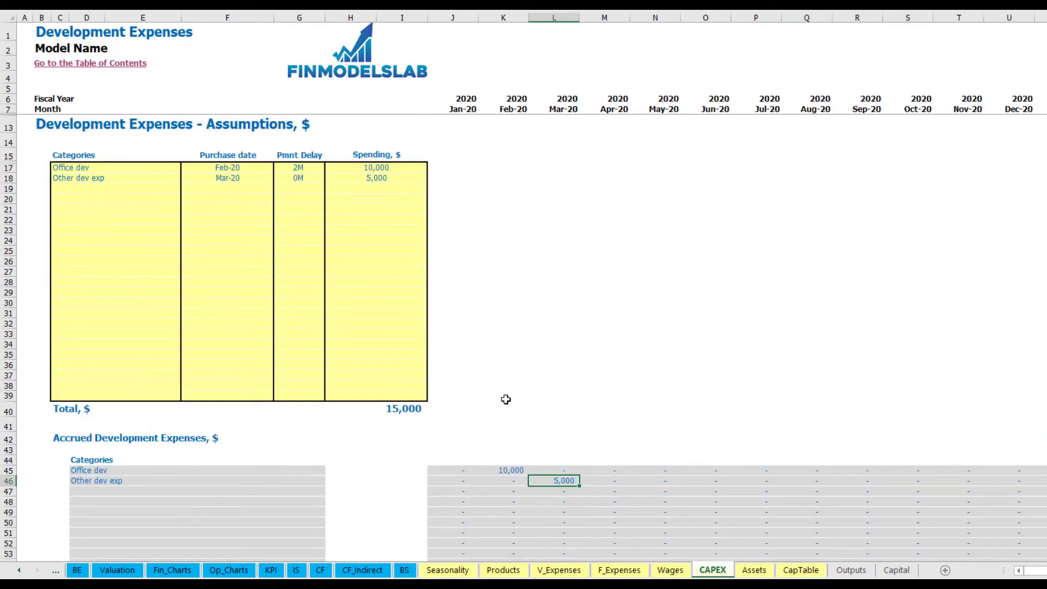
Review the capital expenditure, book depreciation and closing net book value of Development Expenses on the Assets sheet.
{"action": "left_click", "coordinate": [753, 570]}
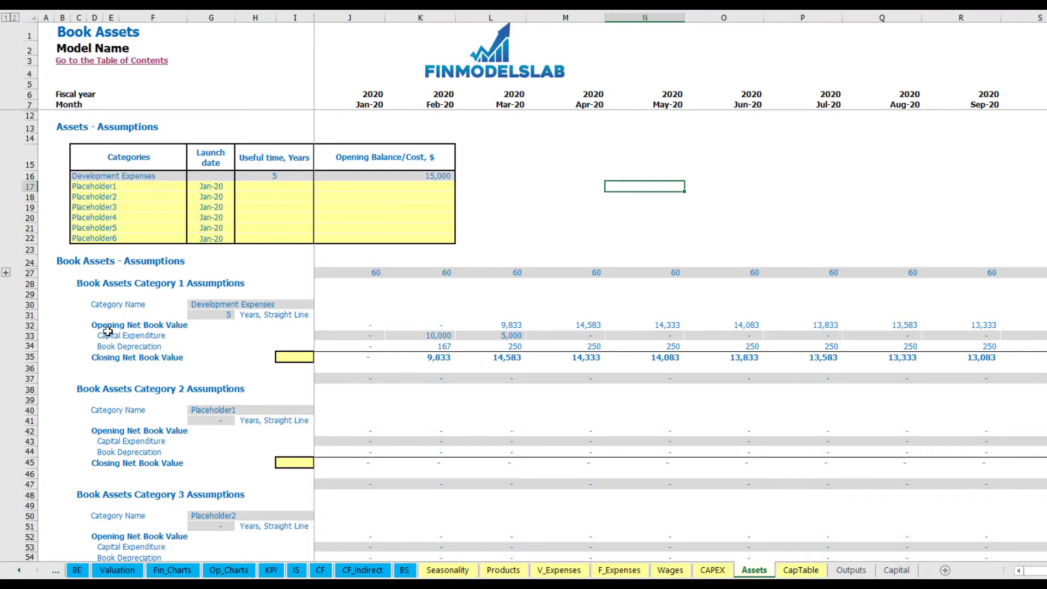
{"action": "left_click", "coordinate": [26, 346]}
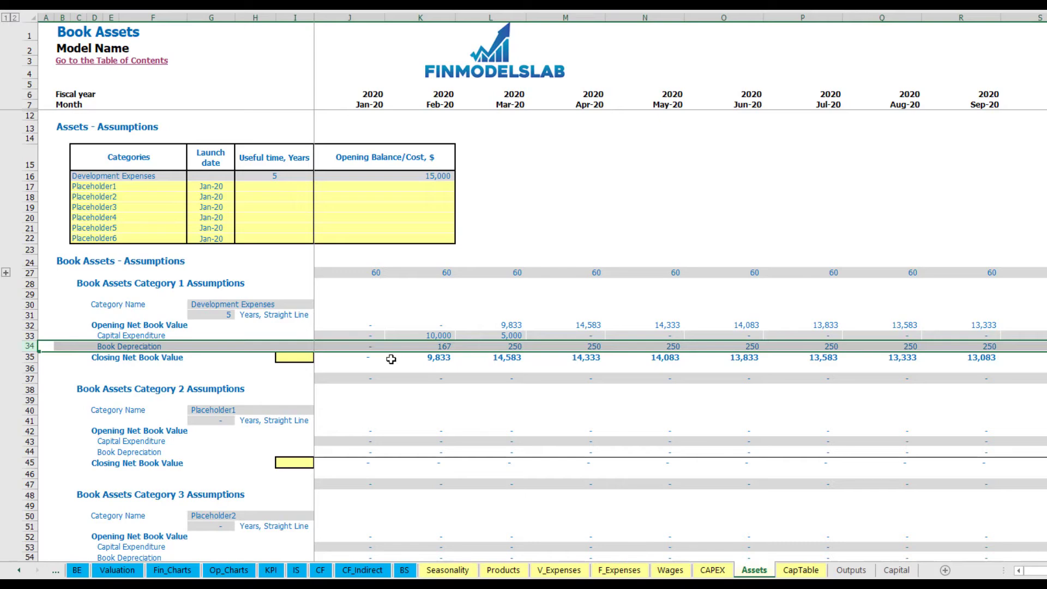
{"action": "left_click_drag", "start_coordinate": [346, 335], "coordinate": [614, 341]}
{"action": "left_click_drag", "start_coordinate": [365, 359], "coordinate": [692, 360]}
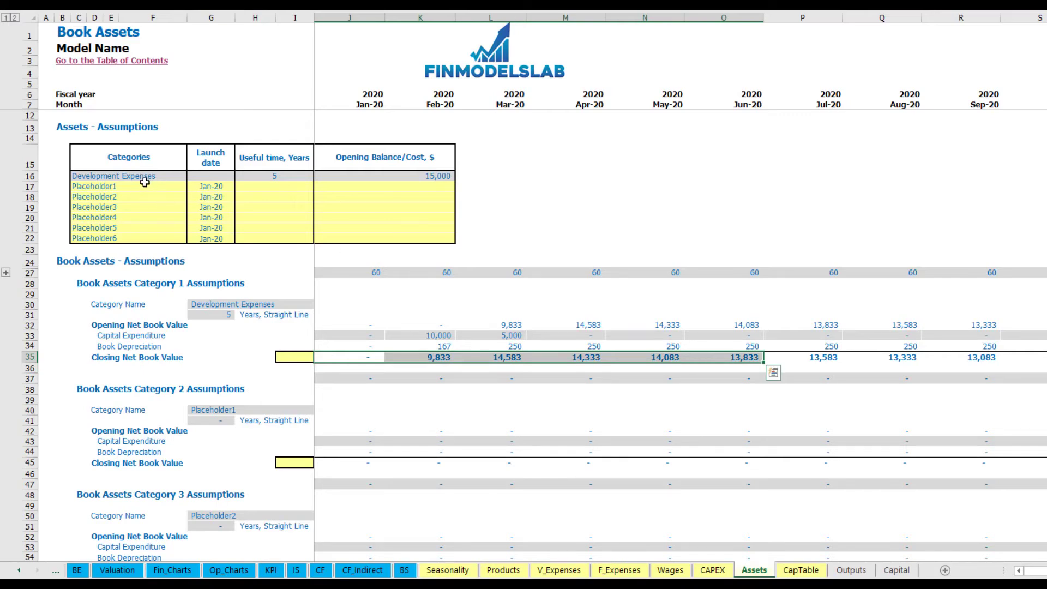
Rename the first placeholder asset category as "Other assets" and set its useful time to 10 years.
{"action": "left_click", "coordinate": [145, 183]}
{"action": "type", "text": "Other assets"}
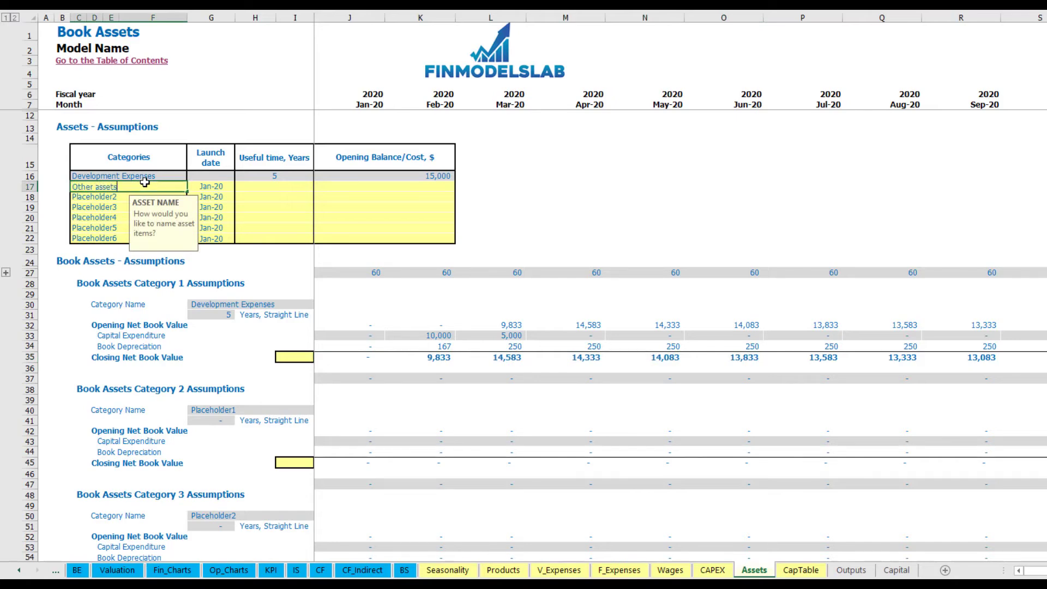
{"action": "key", "text": "Return"}
{"action": "left_click", "coordinate": [302, 185]}
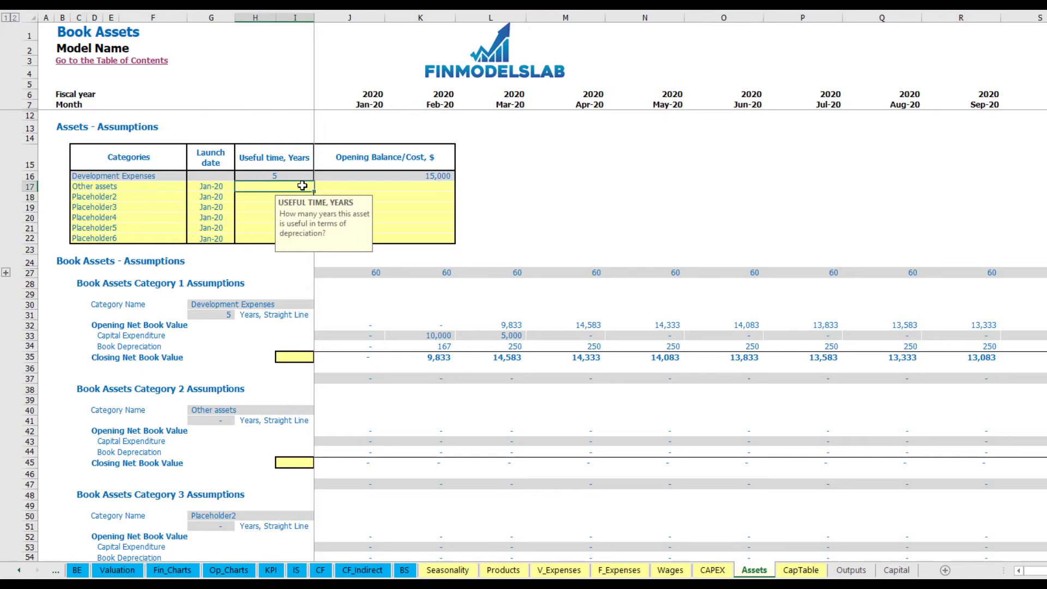
{"action": "type", "text": "10"}
{"action": "key", "text": "Return"}
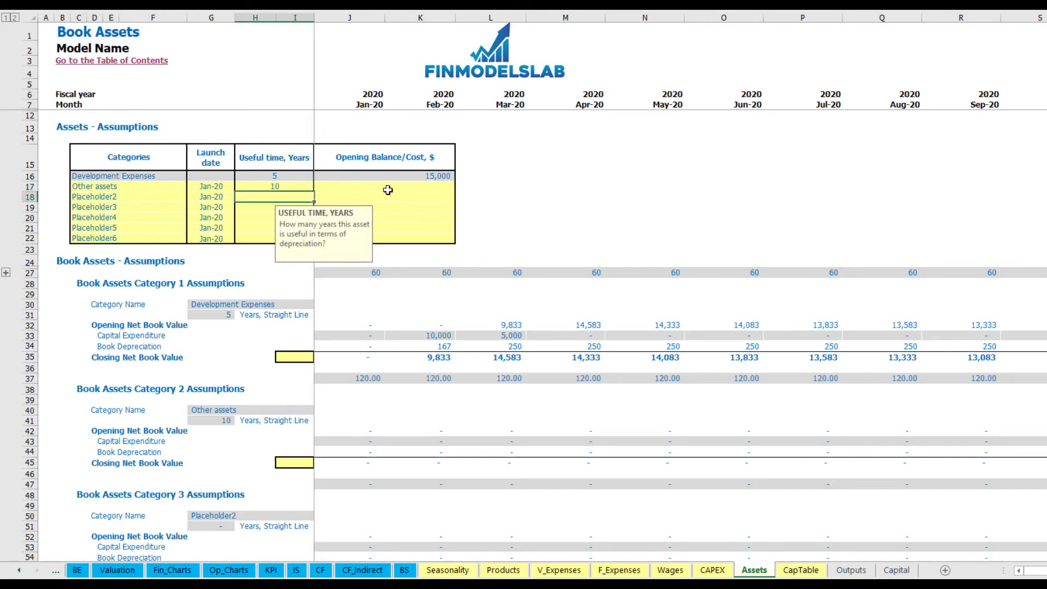
Set the Other assets opening balance/cost to 25,000 and its launch date to Apr-20.
{"action": "left_click", "coordinate": [387, 188]}
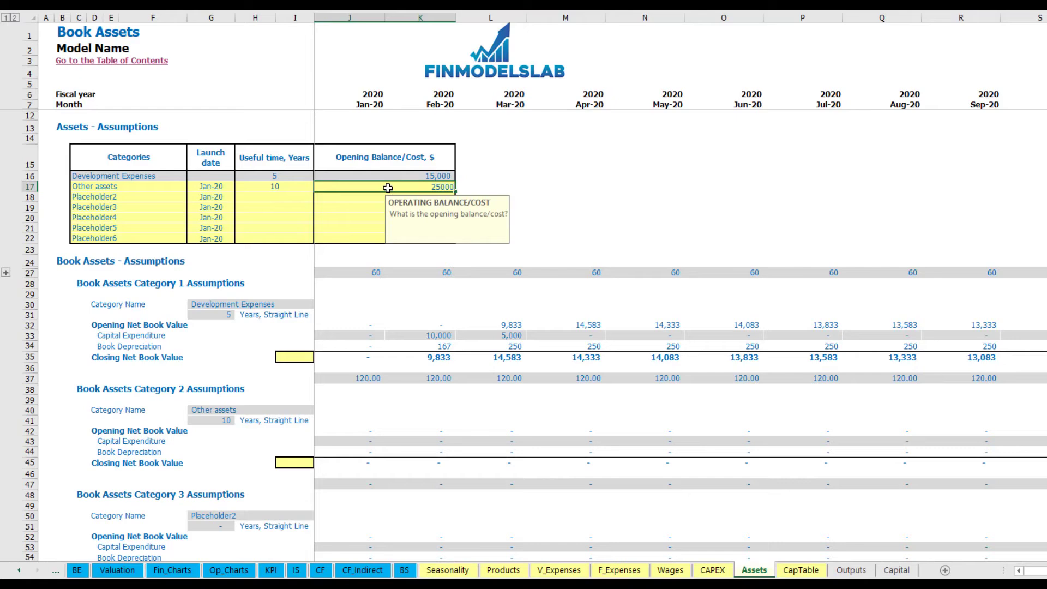
{"action": "key", "text": "Return"}
{"action": "left_click", "coordinate": [223, 186]}
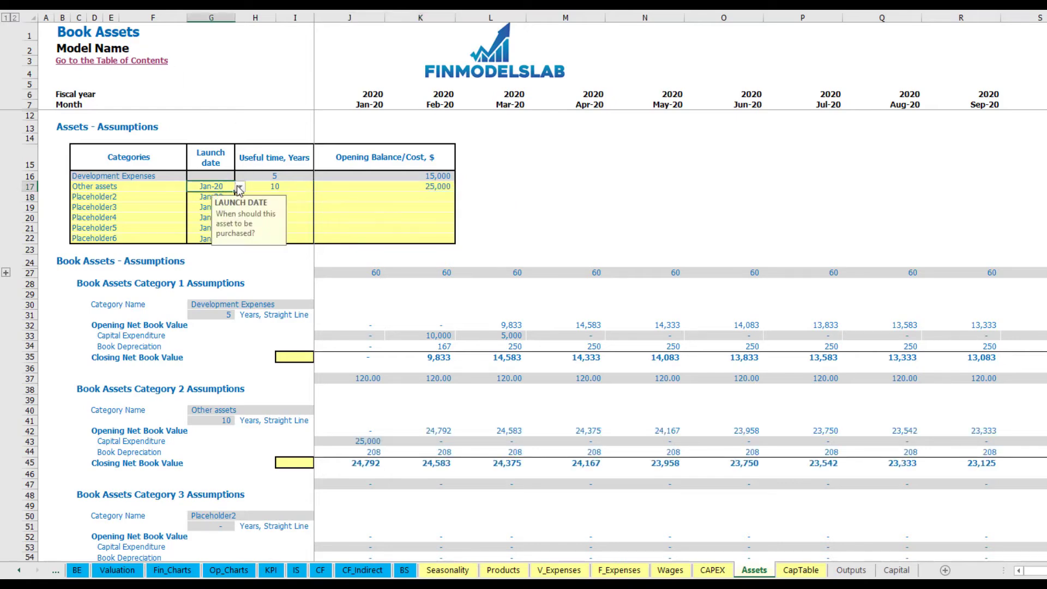
{"action": "left_click", "coordinate": [238, 188]}
{"action": "left_click", "coordinate": [221, 229]}
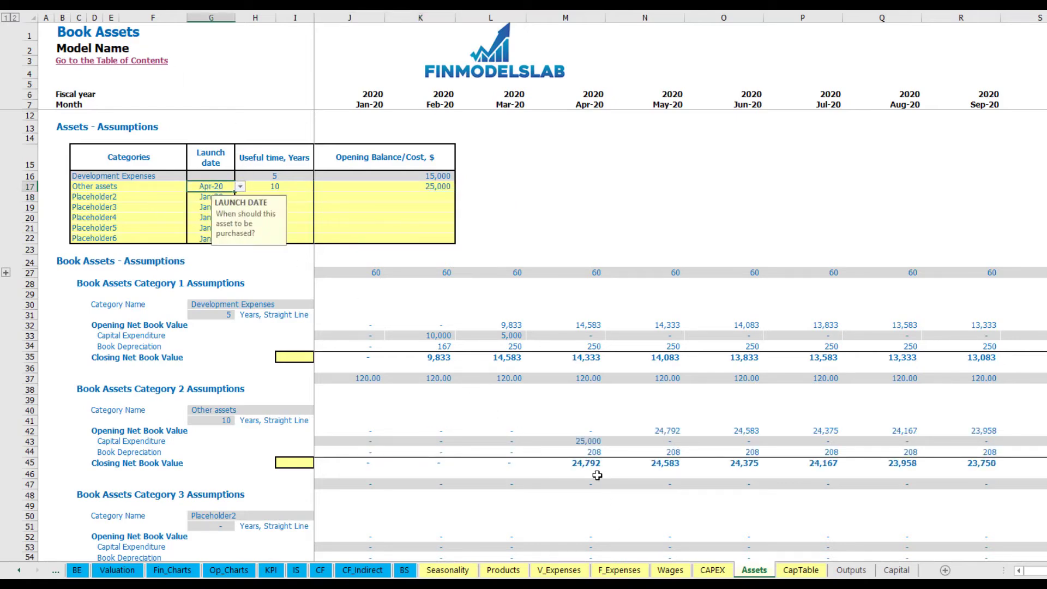
Examine the capital expenditure, monthly depreciation and closing net book value calculated for Other assets.
{"action": "left_click", "coordinate": [600, 442]}
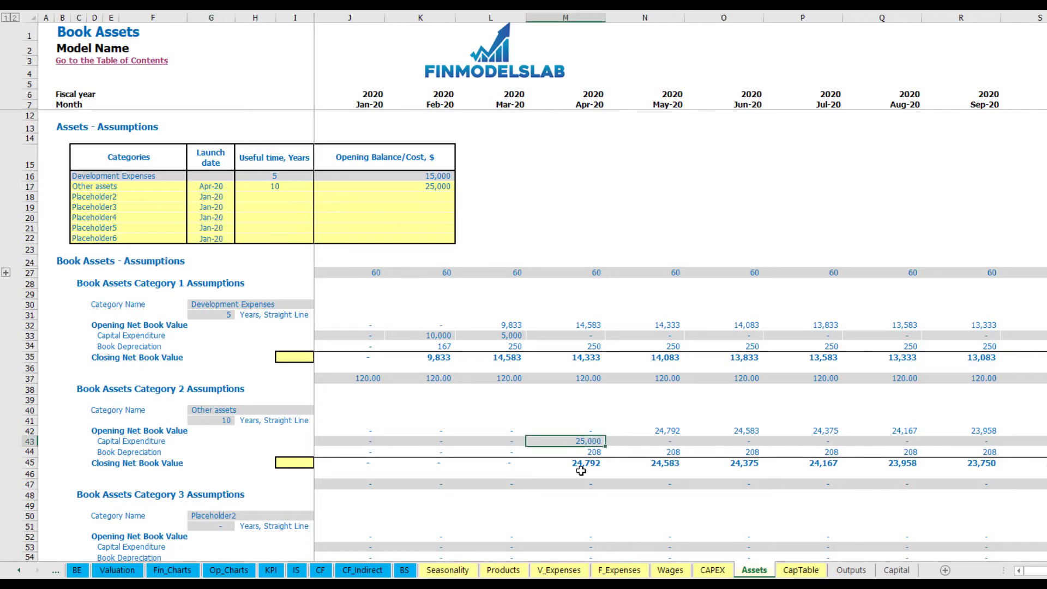
{"action": "left_click_drag", "start_coordinate": [594, 452], "coordinate": [783, 450]}
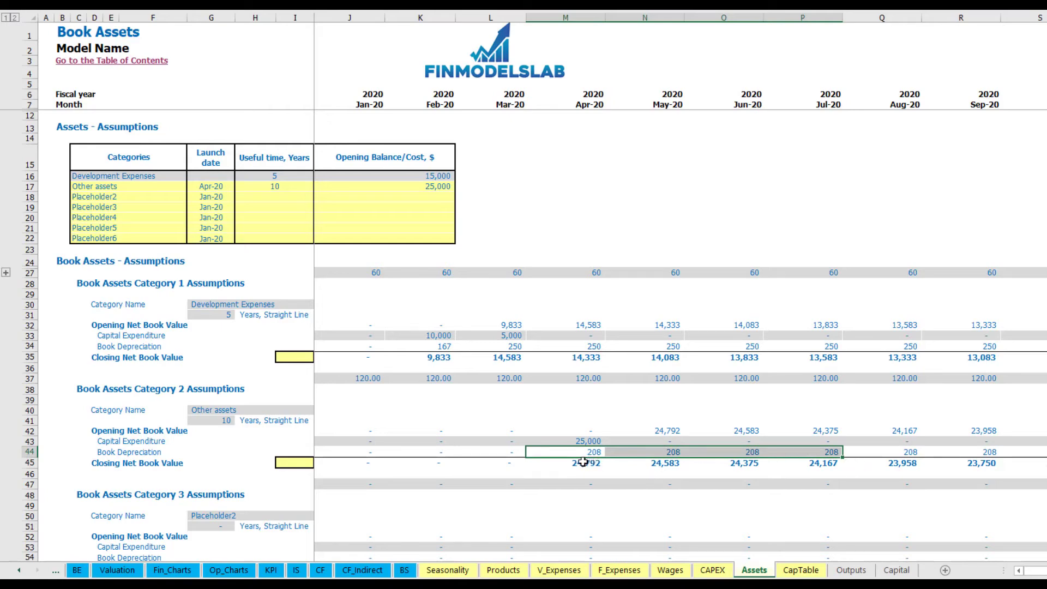
{"action": "left_click_drag", "start_coordinate": [580, 468], "coordinate": [854, 461]}
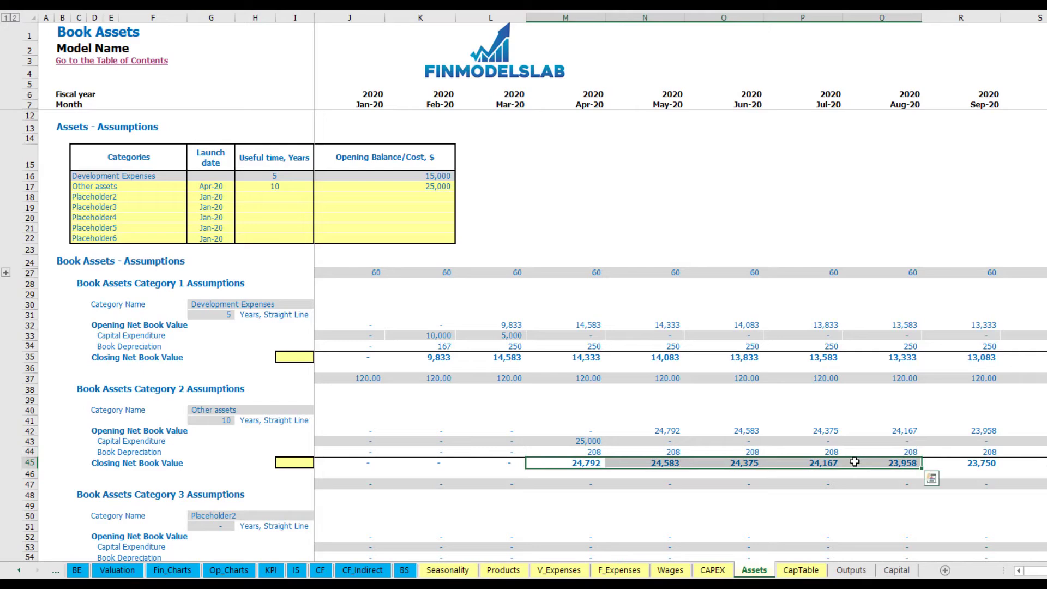
Check how the assets flow into the income statement, the cash flow statement and the balance sheet's fixed asset and CAPEX rows.
{"action": "left_click", "coordinate": [296, 570]}
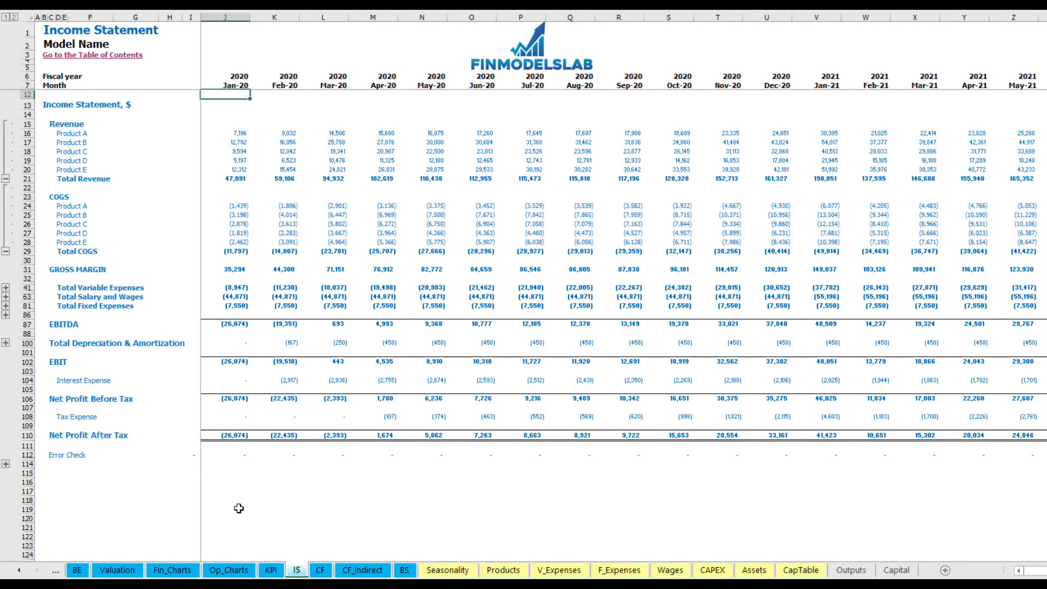
{"action": "left_click", "coordinate": [320, 569]}
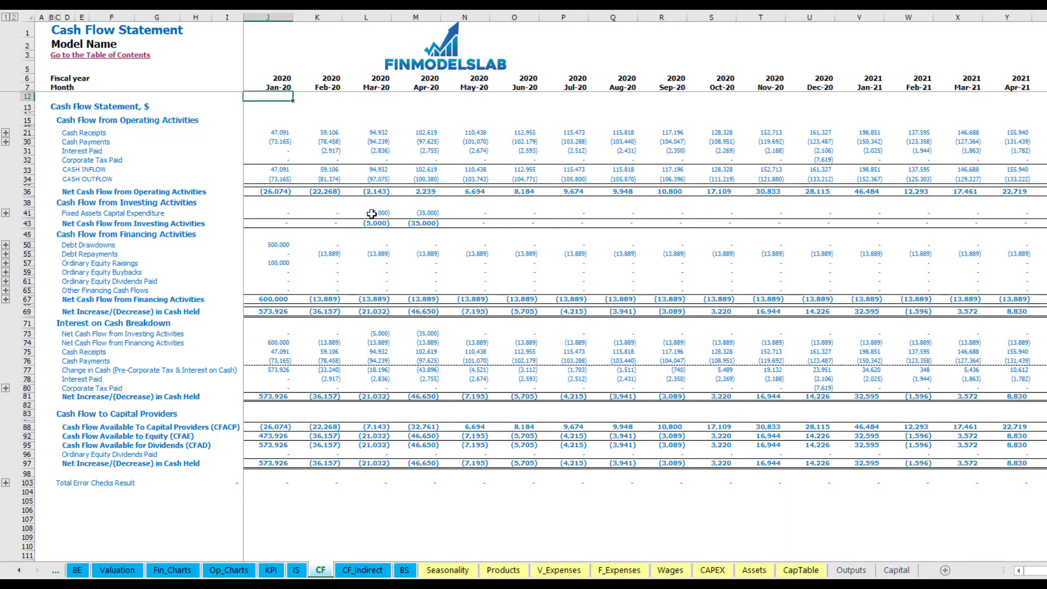
{"action": "left_click", "coordinate": [404, 571]}
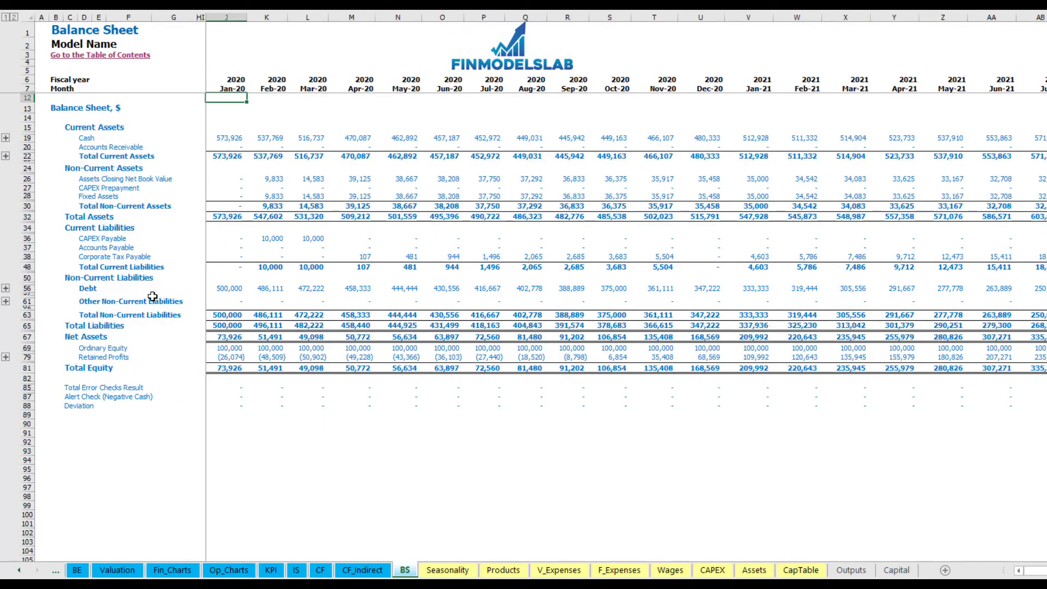
{"action": "left_click", "coordinate": [28, 196]}
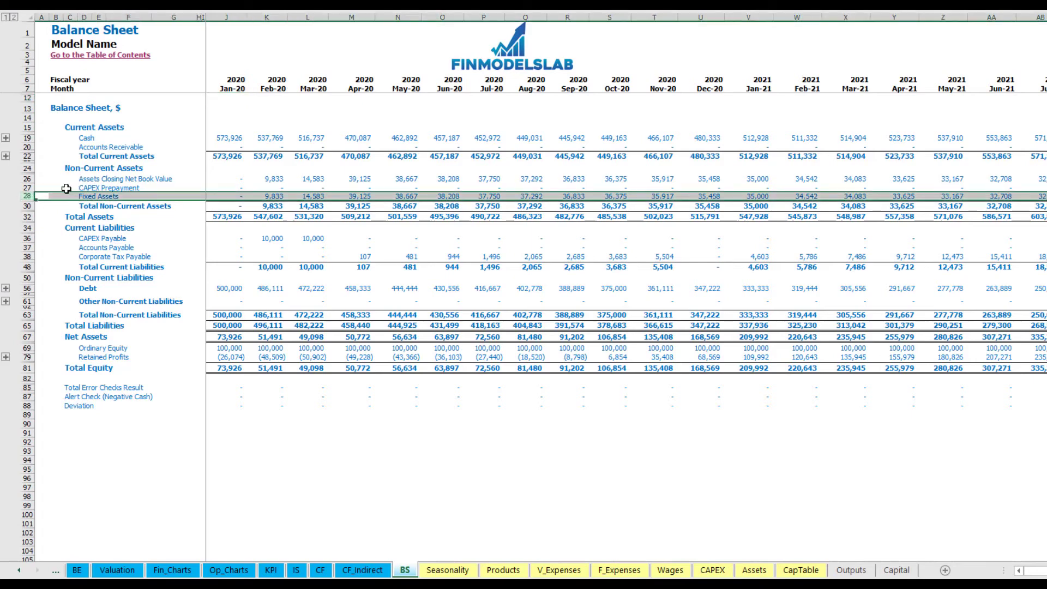
{"action": "left_click", "coordinate": [25, 188]}
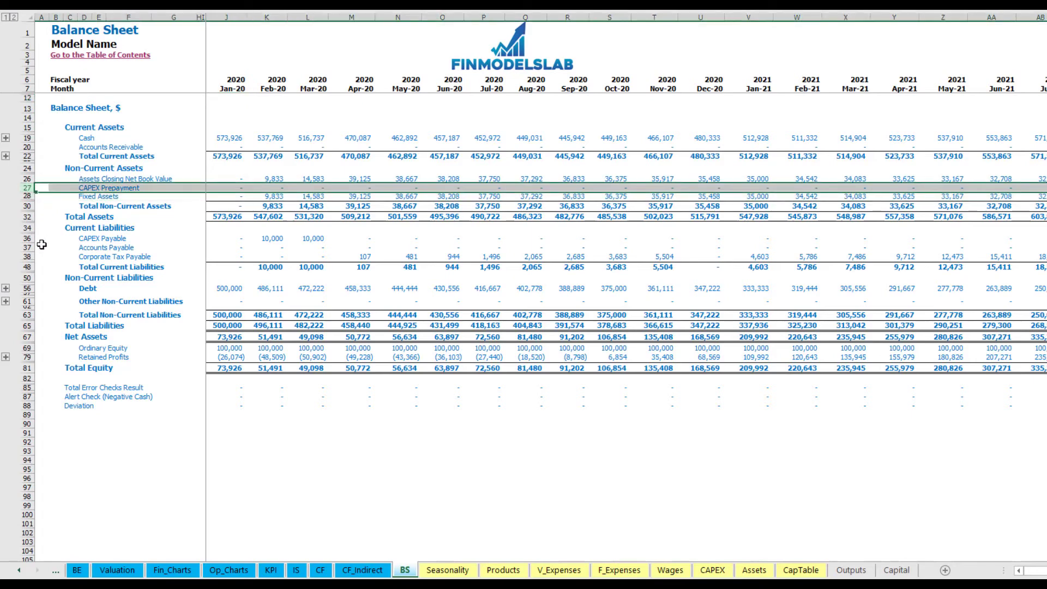
{"action": "left_click", "coordinate": [27, 239]}
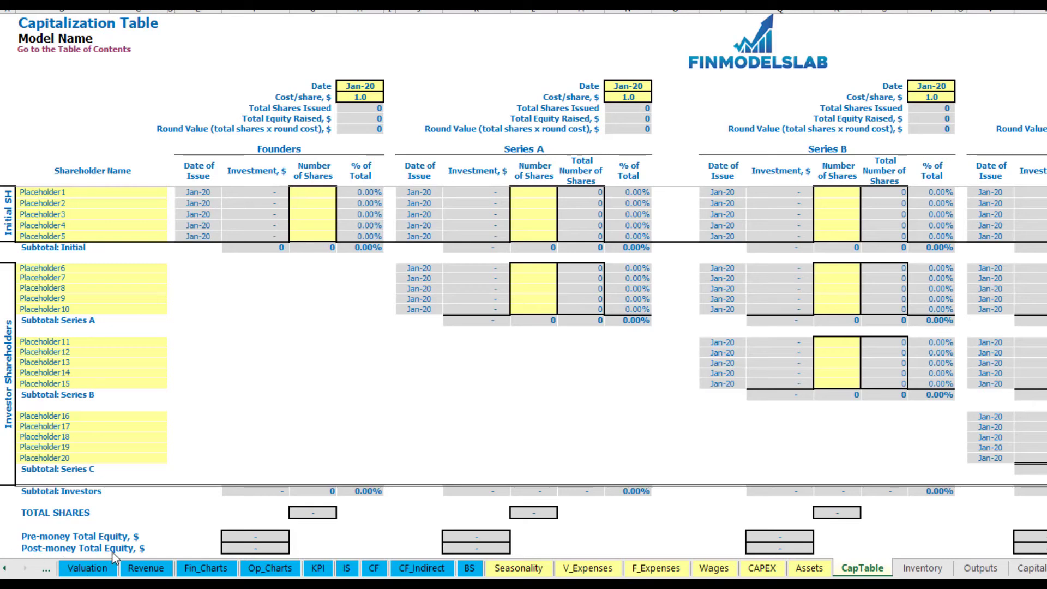
Name the first two initial shareholders in the capitalization table "Founder 1" and "Founder 2".
{"action": "left_click", "coordinate": [46, 191]}
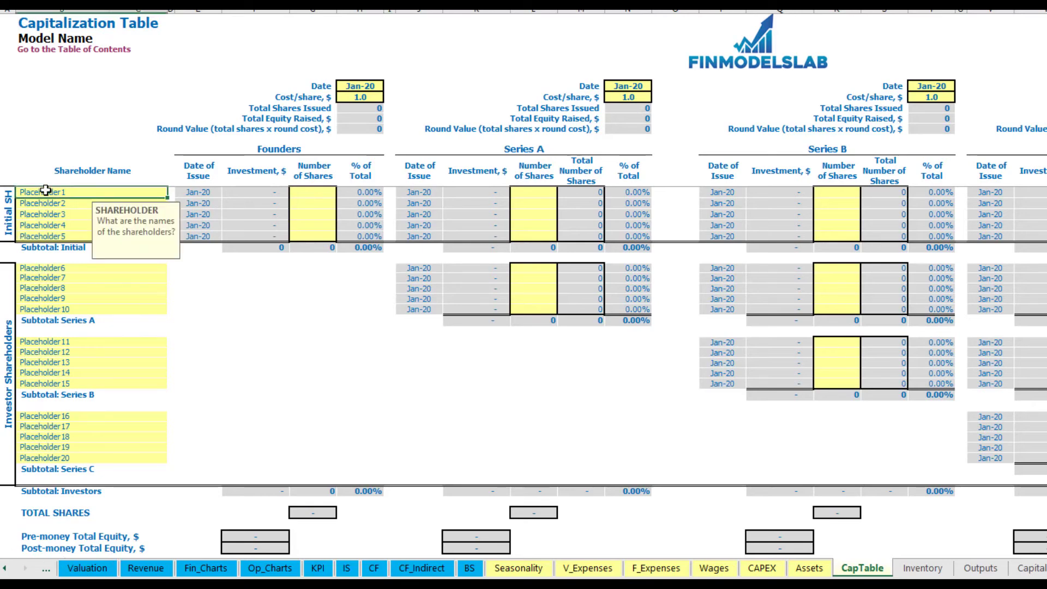
{"action": "type", "text": "Founder 1"}
{"action": "key", "text": "Return"}
{"action": "key", "text": "Up"}
{"action": "key", "text": "ctrl+c"}
{"action": "key", "text": "Down"}
{"action": "key", "text": "ctrl+v"}
{"action": "key", "text": "F2"}
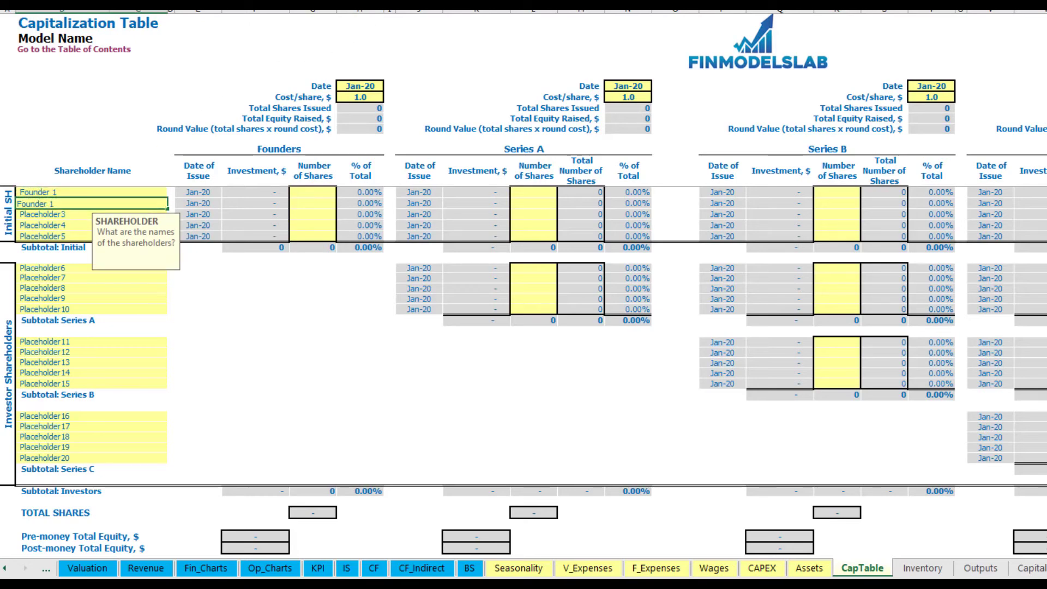
{"action": "type", "text": "2"}
{"action": "key", "text": "Return"}
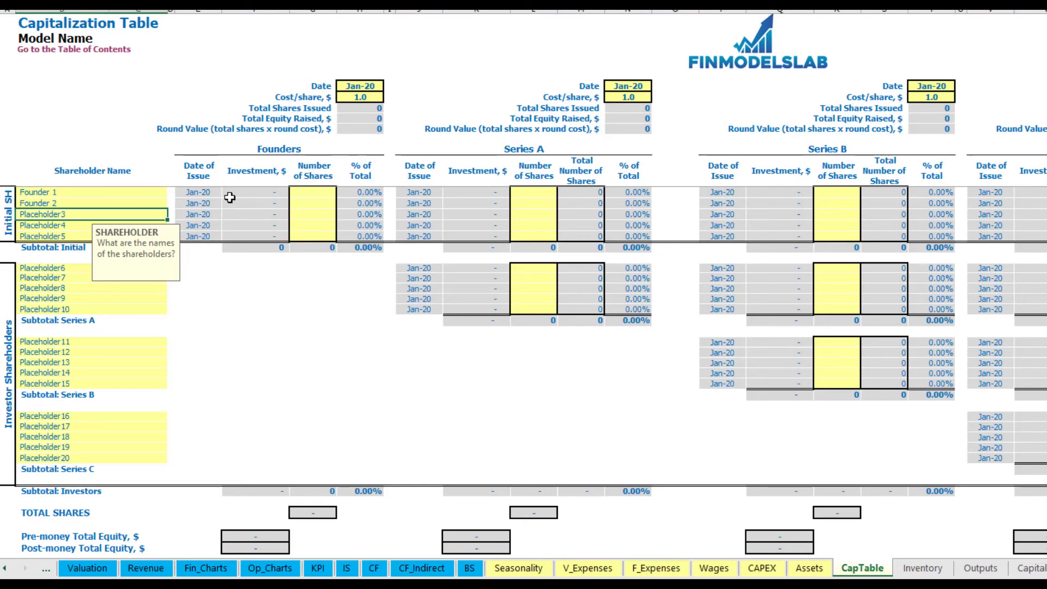
Enter 10,000 shares for Founder 1 and 20,000 shares for Founder 2 in the Founders round.
{"action": "left_click", "coordinate": [114, 193]}
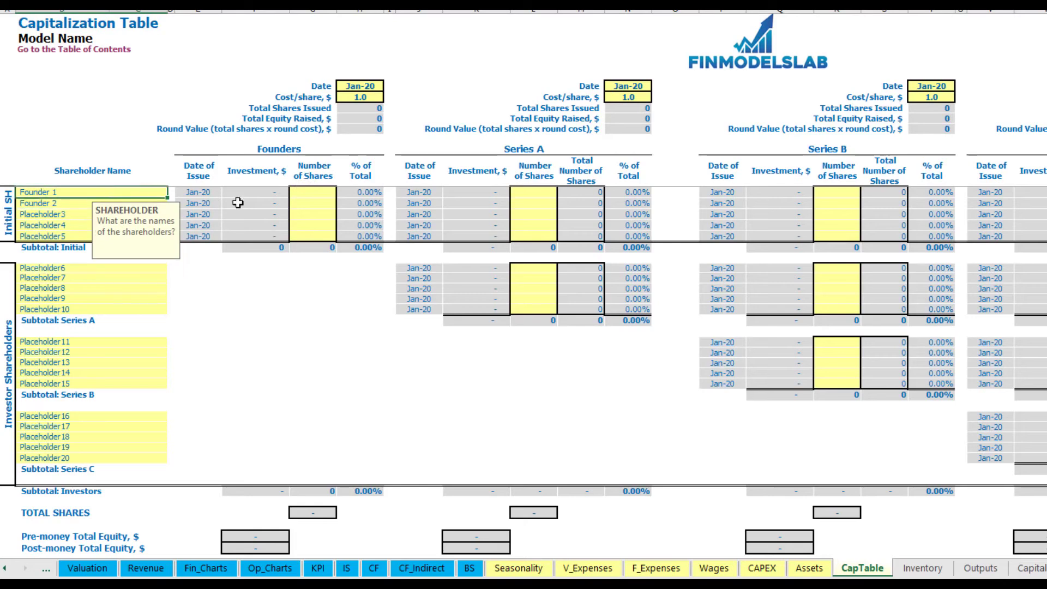
{"action": "left_click", "coordinate": [317, 193]}
{"action": "type", "text": "10,000"}
{"action": "key", "text": "Return"}
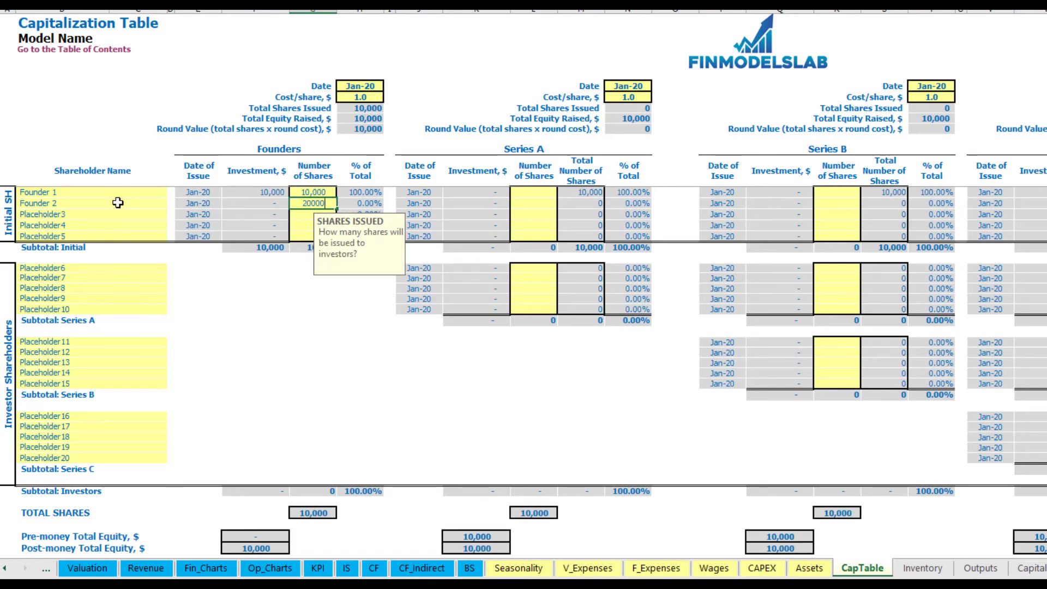
{"action": "key", "text": "Return"}
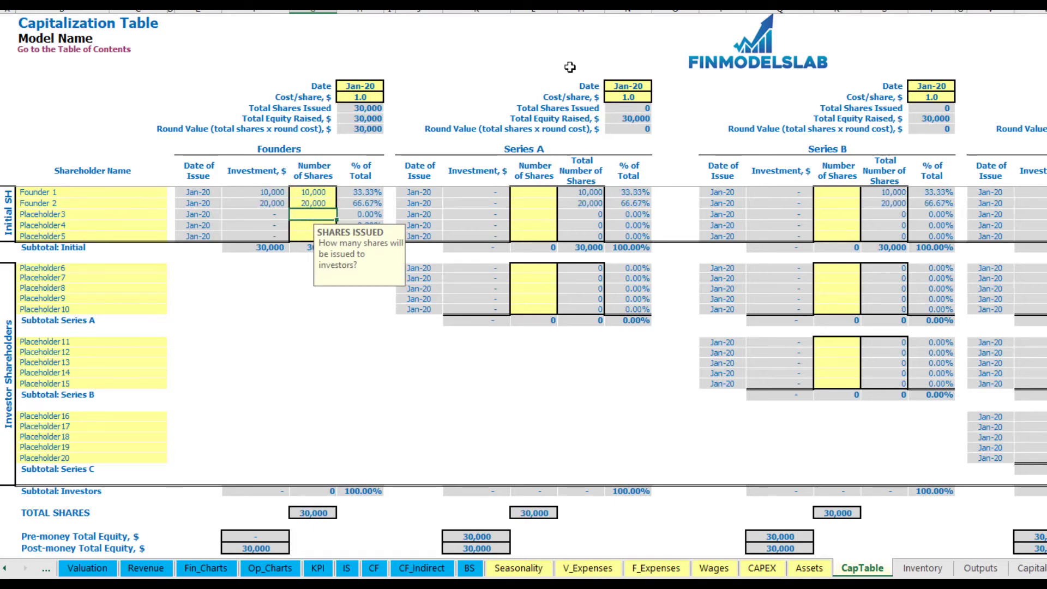
Set the Founders round's cost per share to 2 and its date to Feb-20.
{"action": "left_click", "coordinate": [360, 89]}
{"action": "left_click", "coordinate": [348, 99]}
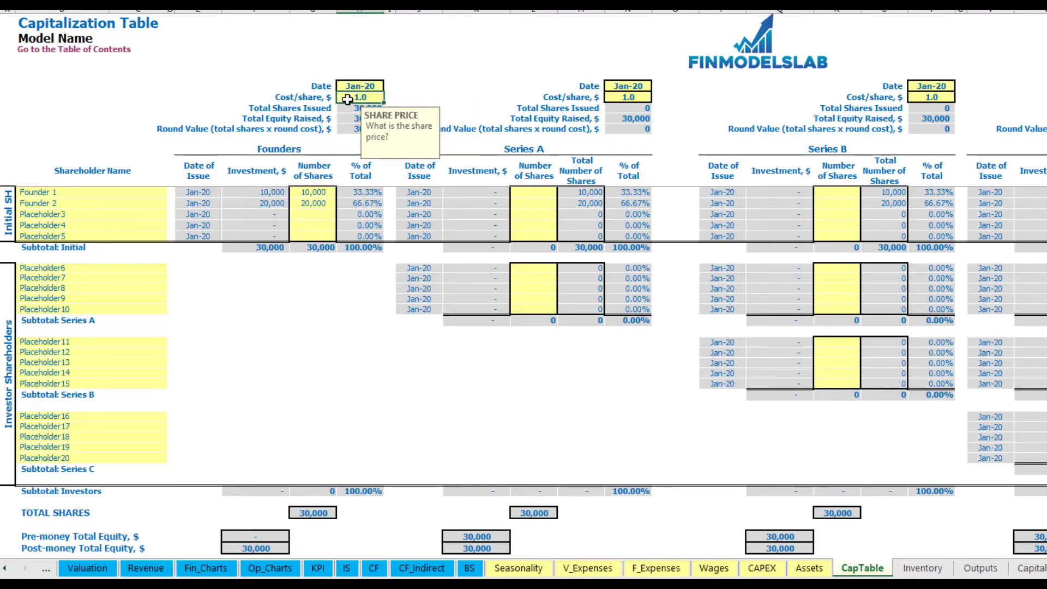
{"action": "type", "text": "2"}
{"action": "key", "text": "Return"}
{"action": "left_click", "coordinate": [354, 88]}
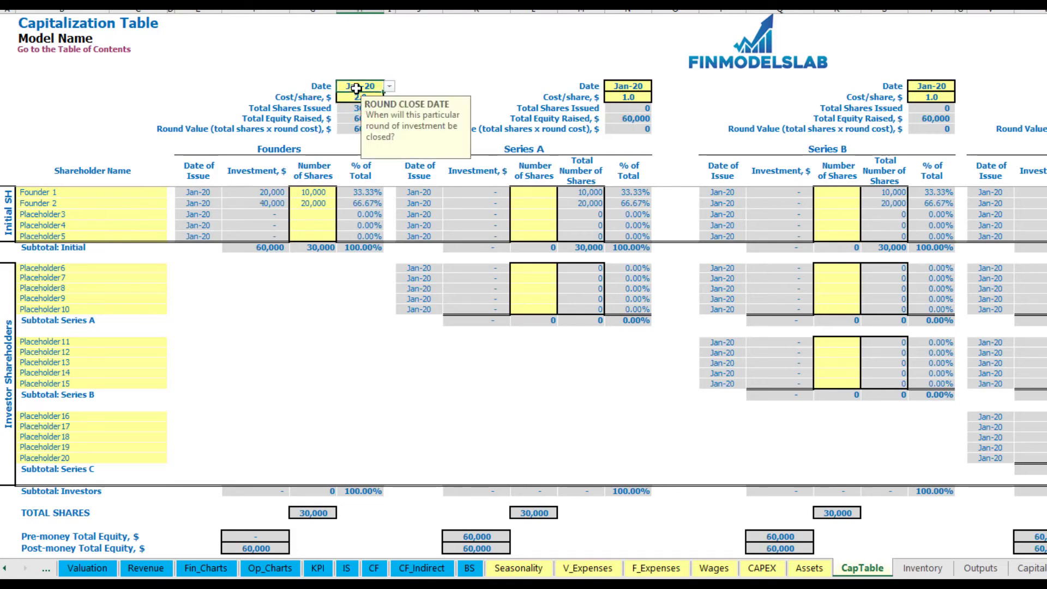
{"action": "left_click", "coordinate": [389, 88]}
{"action": "left_click", "coordinate": [365, 105]}
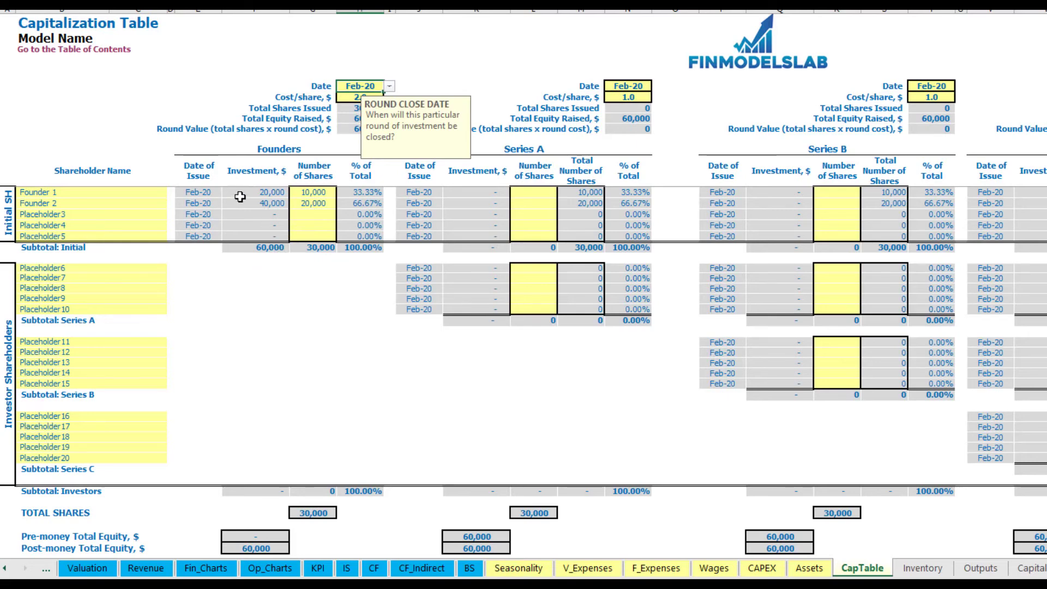
Review the founders' investments, the initial subtotal, the post-money total equity and Founder 1's ownership percentage.
{"action": "left_click", "coordinate": [265, 194]}
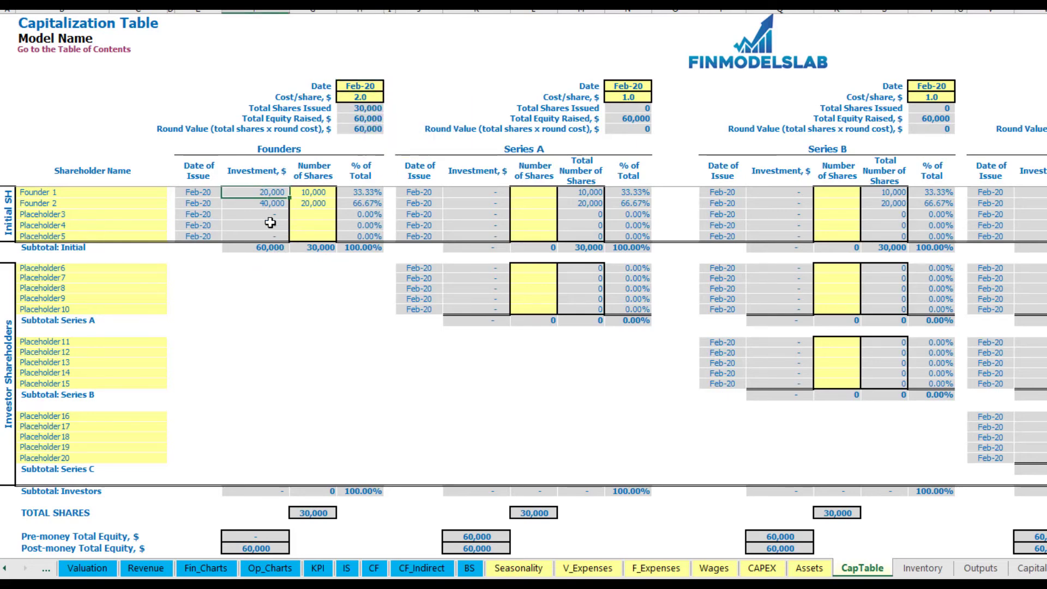
{"action": "left_click", "coordinate": [262, 205]}
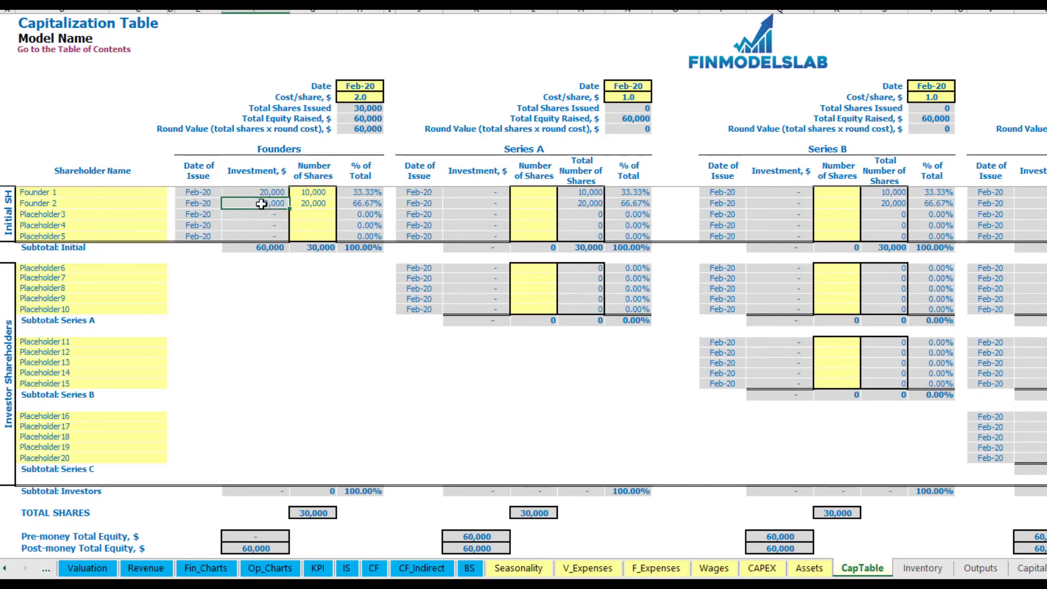
{"action": "left_click", "coordinate": [262, 248]}
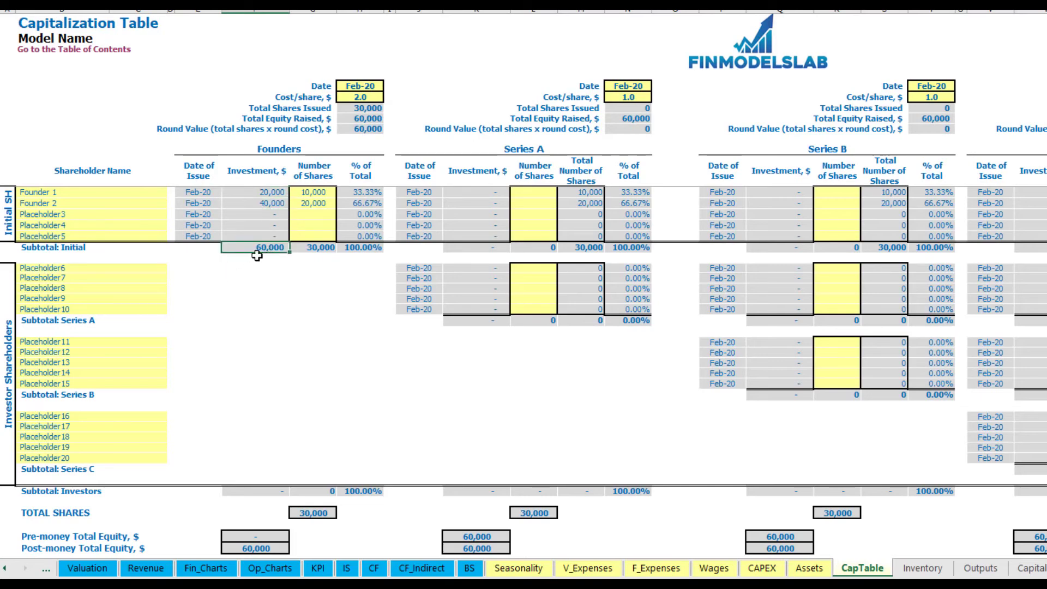
{"action": "left_click", "coordinate": [1, 548]}
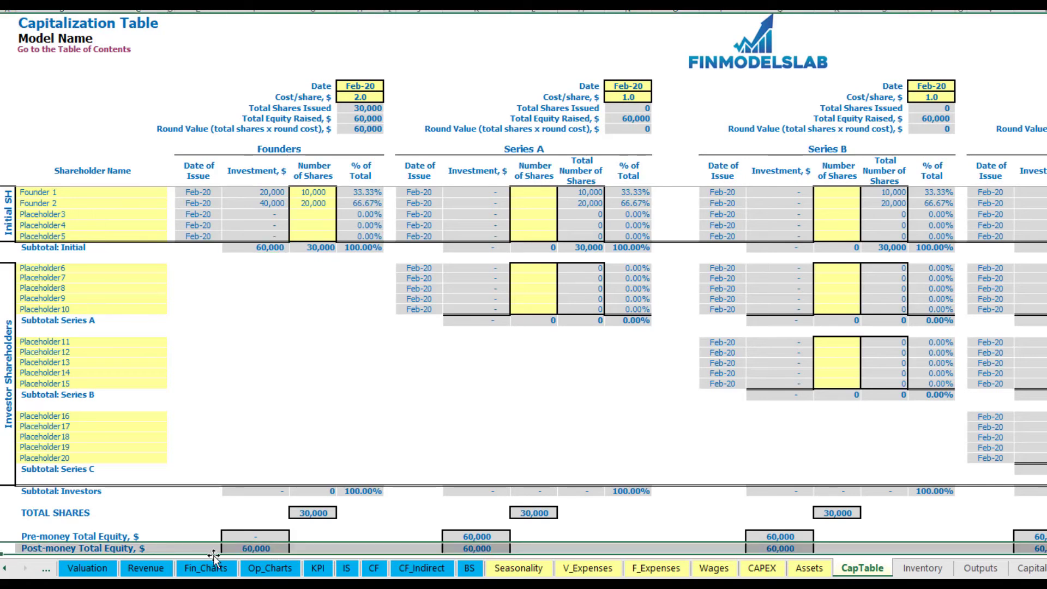
{"action": "left_click", "coordinate": [367, 194]}
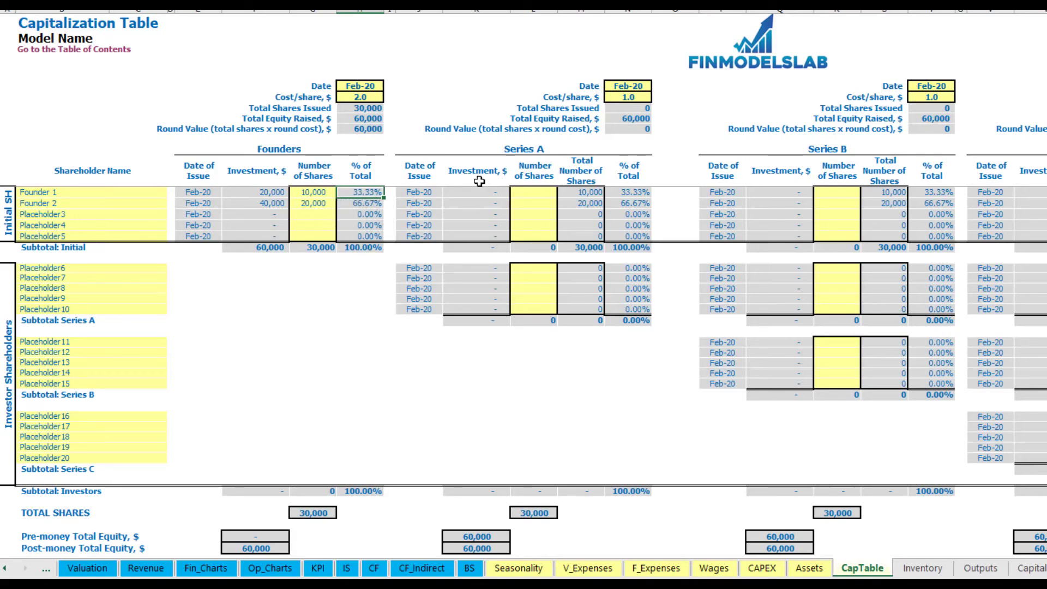
Name the first Series A shareholder "Investor 1".
{"action": "left_click", "coordinate": [131, 268]}
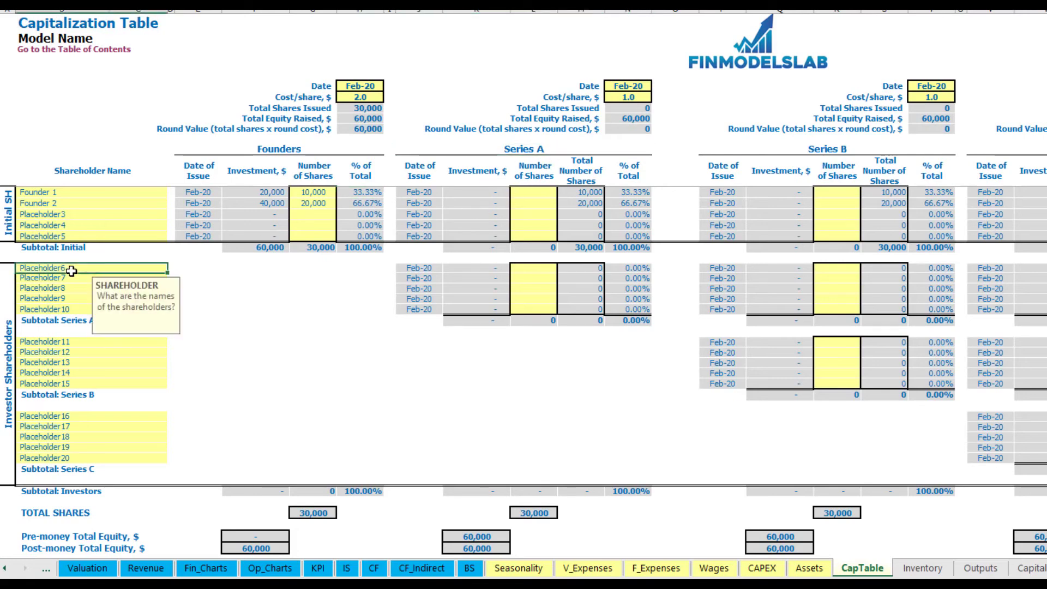
{"action": "key", "text": "BackSpace"}
{"action": "type", "text": "Investor 1"}
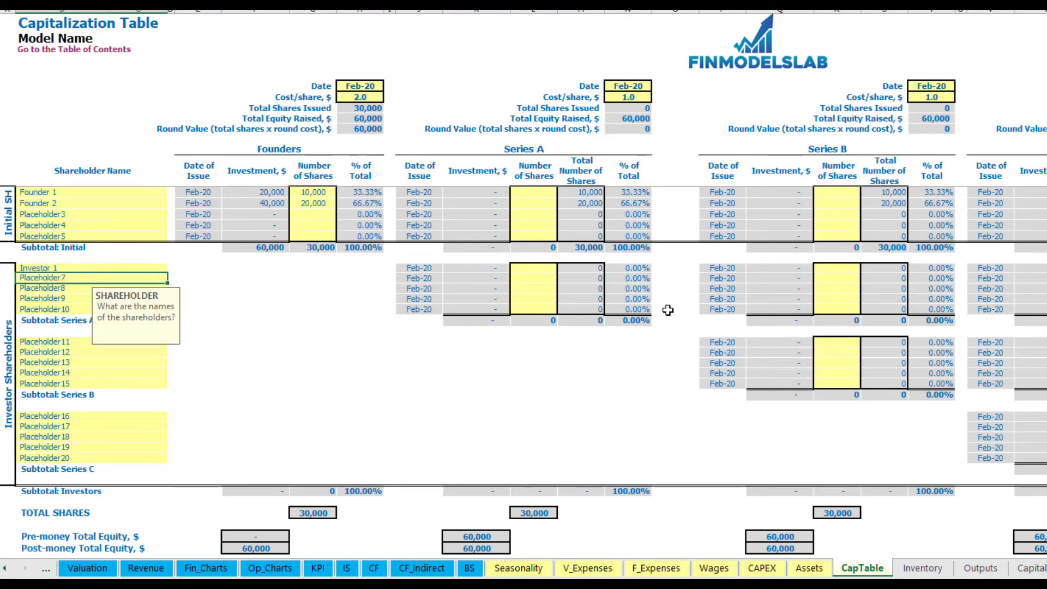
Set the Series A round's date to May-20 and its cost per share to 5.
{"action": "left_click", "coordinate": [647, 86]}
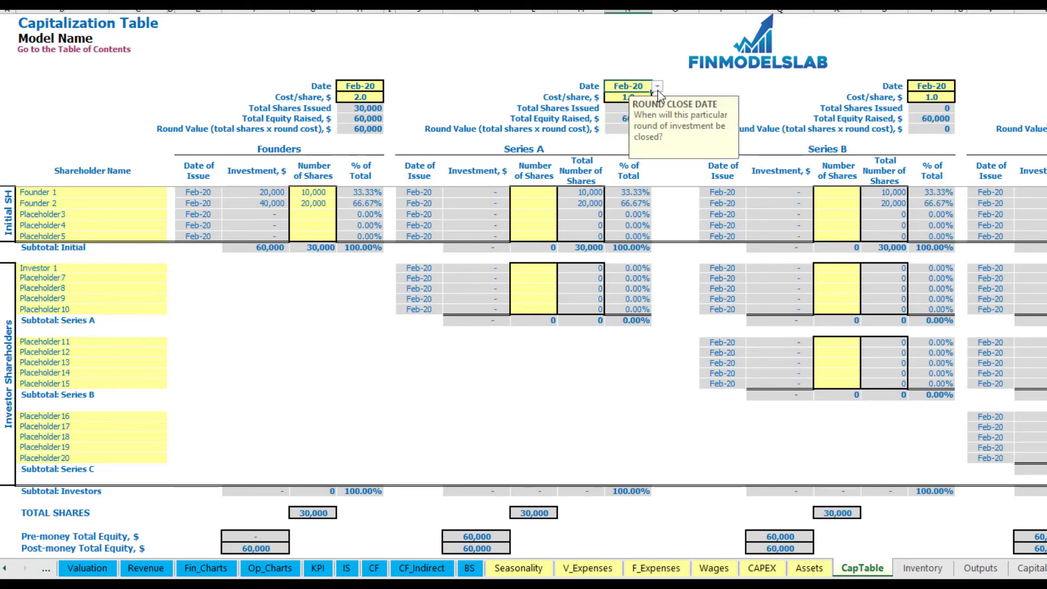
{"action": "left_click", "coordinate": [658, 86]}
{"action": "left_click", "coordinate": [622, 130]}
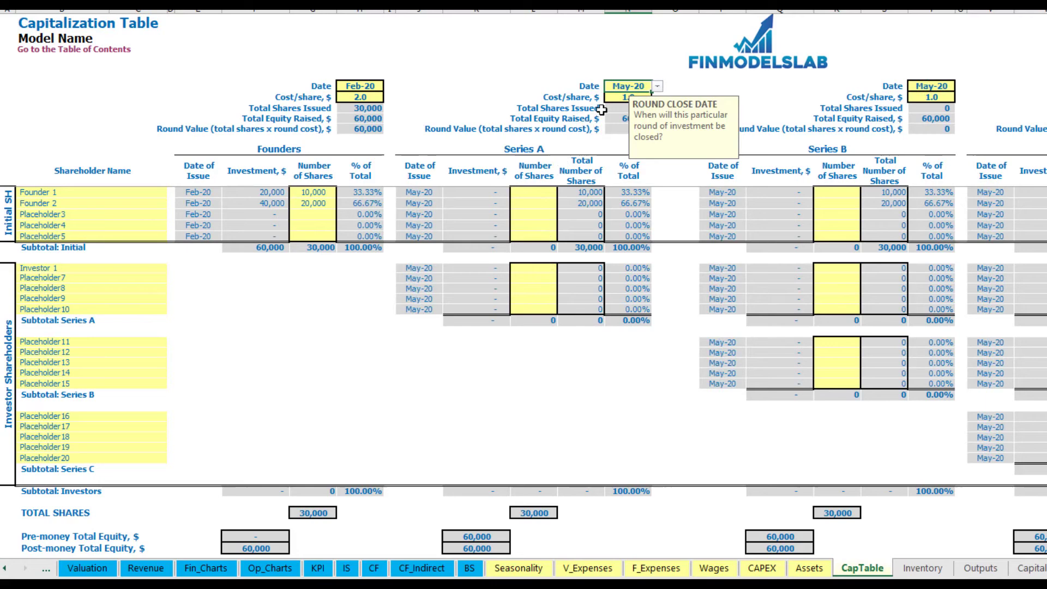
{"action": "left_click", "coordinate": [622, 96]}
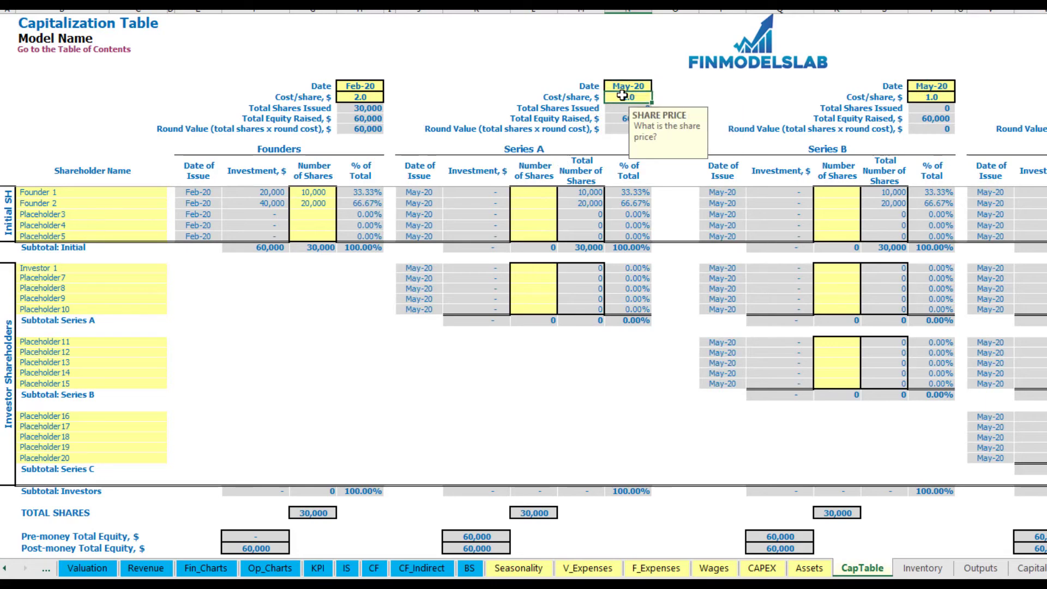
{"action": "type", "text": "5"}
Issue 1,000 Series A shares to Investor 1.
{"action": "left_click", "coordinate": [533, 267]}
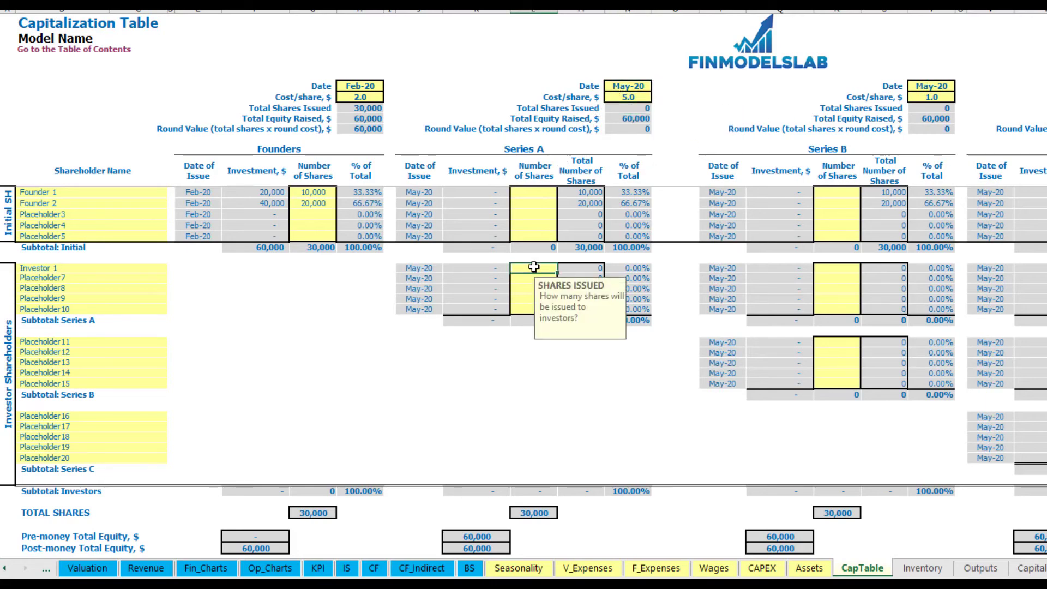
{"action": "type", "text": "1,000"}
{"action": "left_click", "coordinate": [480, 373]}
Review Investor 1's investment, the Series A pre-money and post-money total equity, and the investor's and founders' ownership percentages.
{"action": "left_click", "coordinate": [485, 268]}
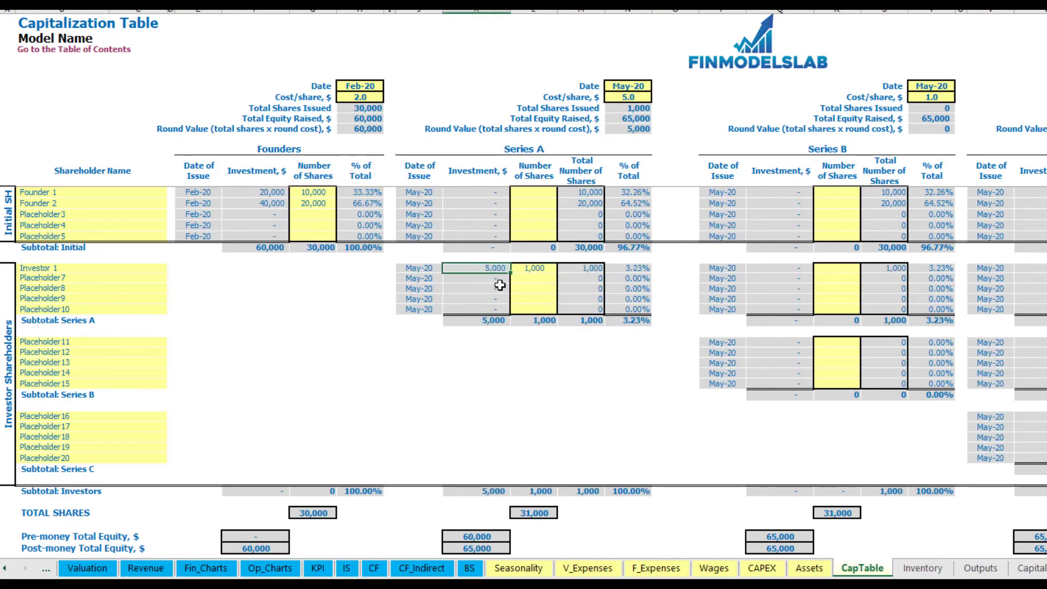
{"action": "left_click", "coordinate": [466, 533]}
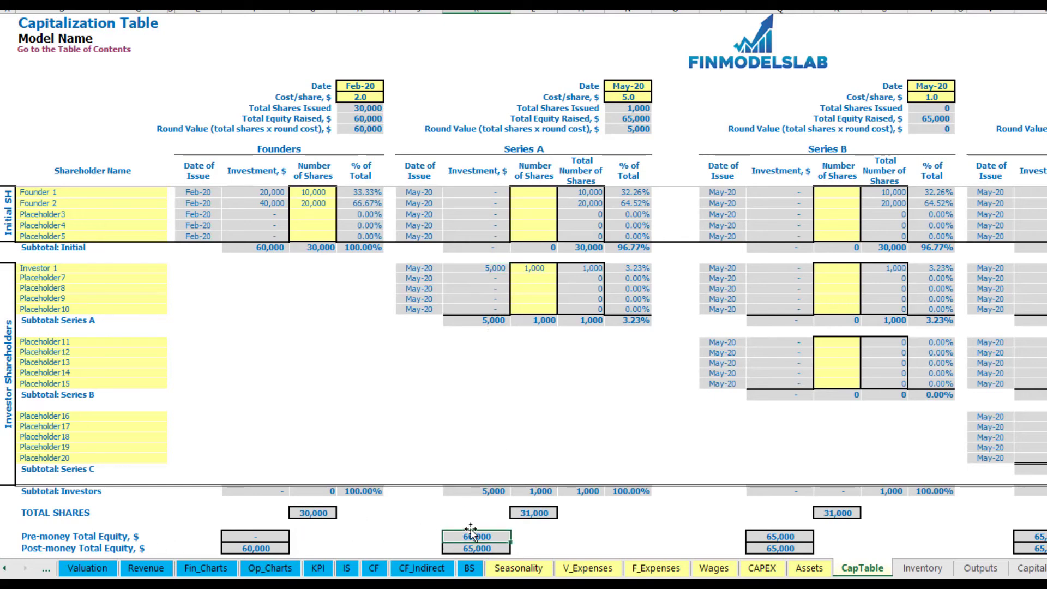
{"action": "key", "text": "Down"}
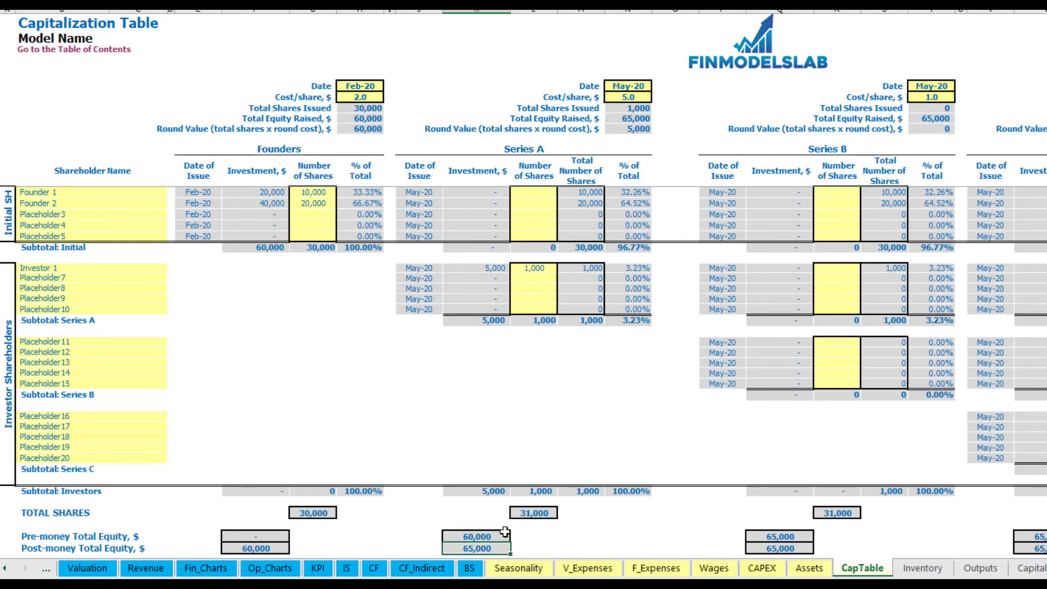
{"action": "left_click", "coordinate": [617, 268]}
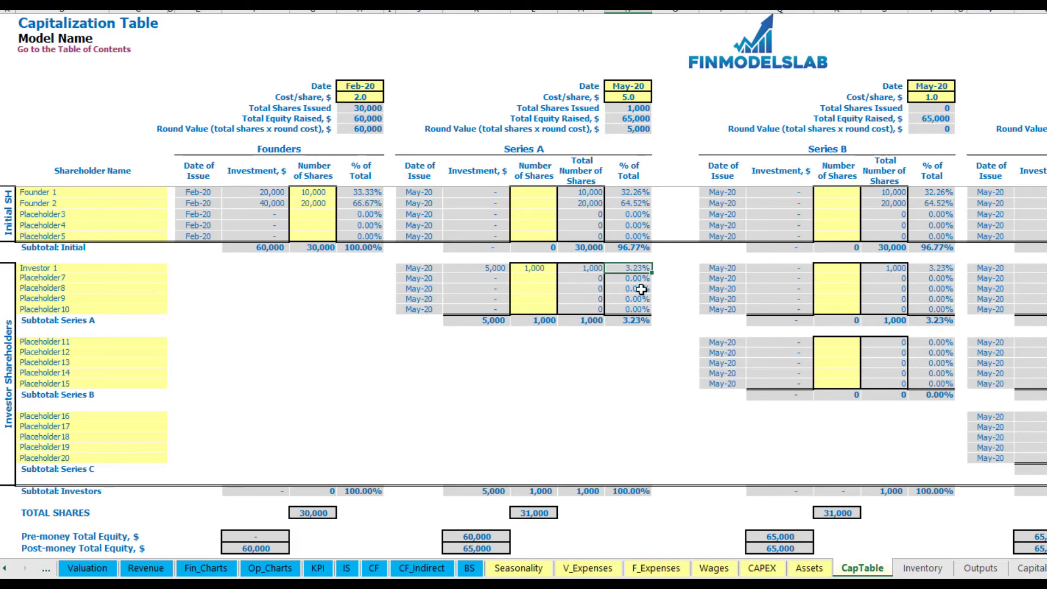
{"action": "left_click_drag", "start_coordinate": [131, 194], "coordinate": [131, 205]}
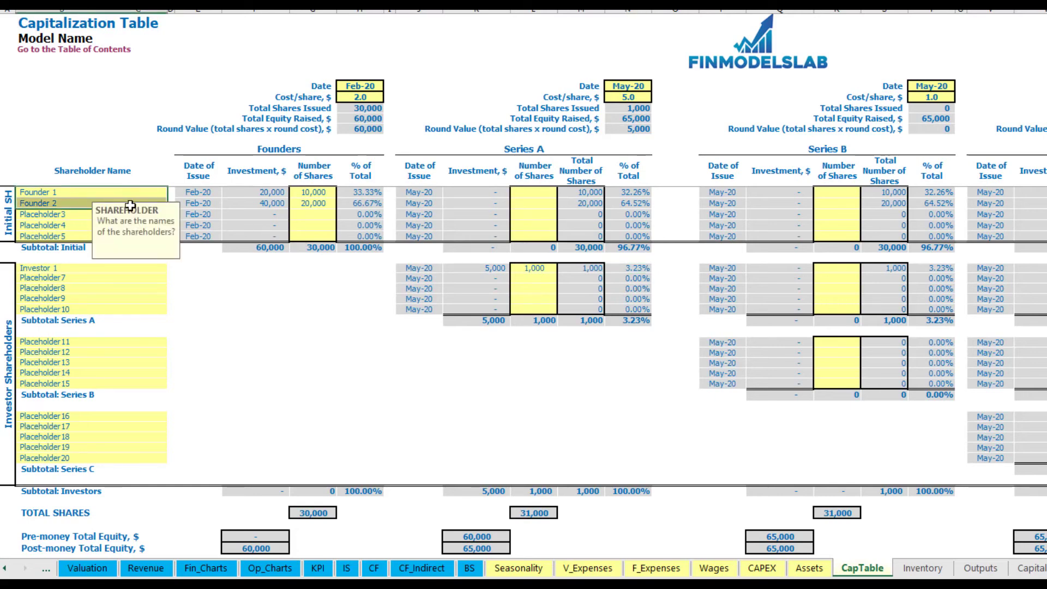
{"action": "left_click_drag", "start_coordinate": [632, 192], "coordinate": [635, 204]}
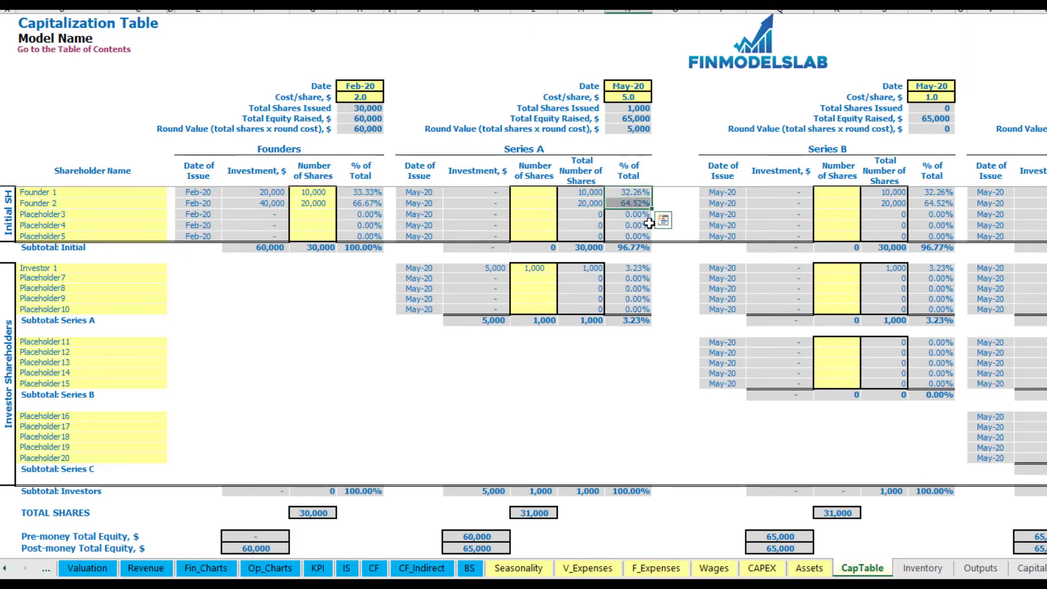
{"action": "key", "text": "Up"}
{"action": "key", "text": "Down"}
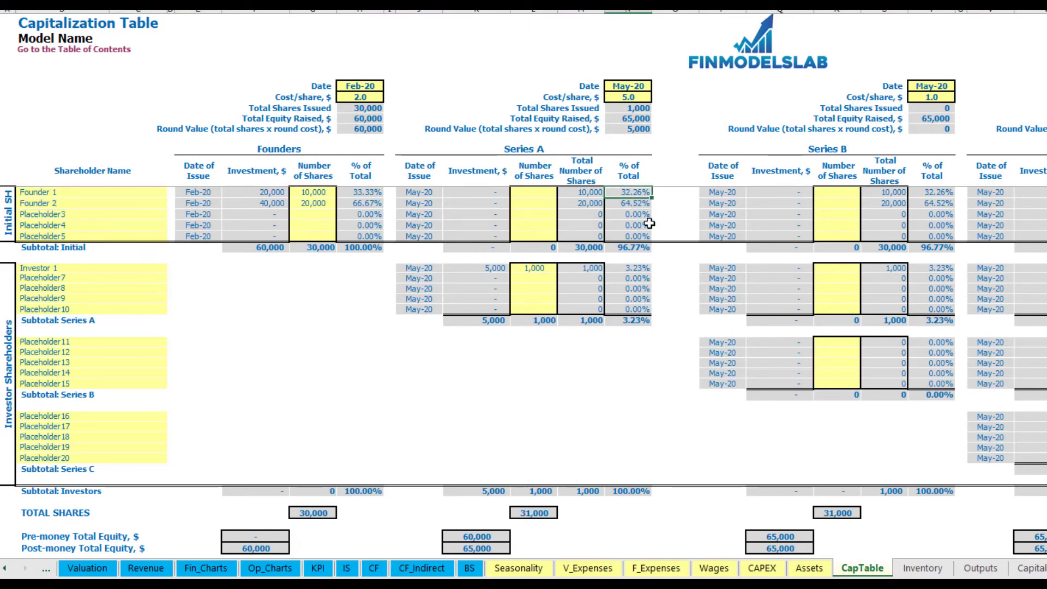
{"action": "key", "text": "Down"}
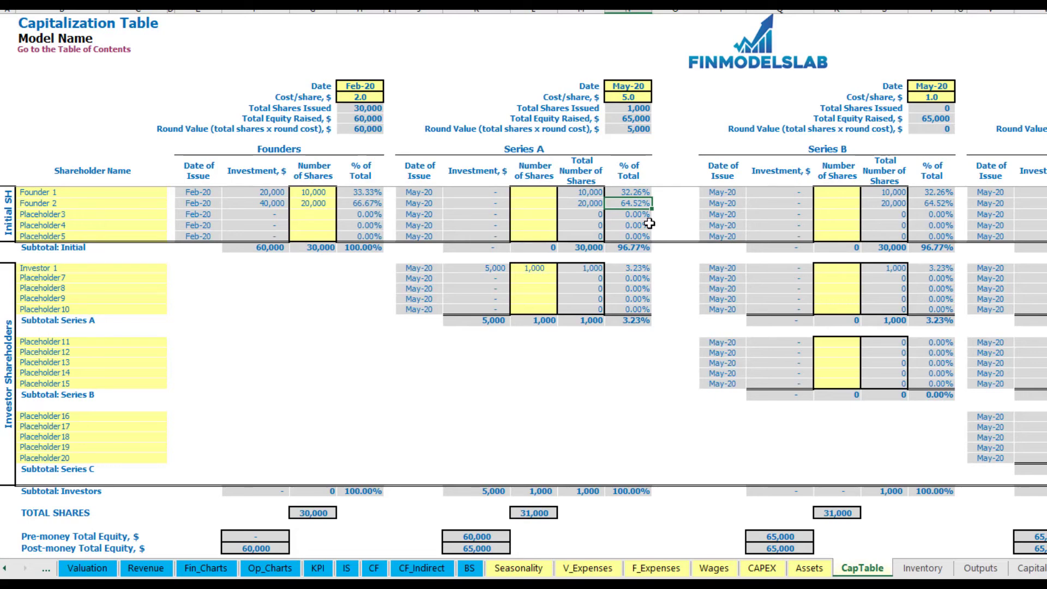
Examine the Series B and Series C shareholder placeholders and the Series A investors' share entries.
{"action": "left_click", "coordinate": [103, 348]}
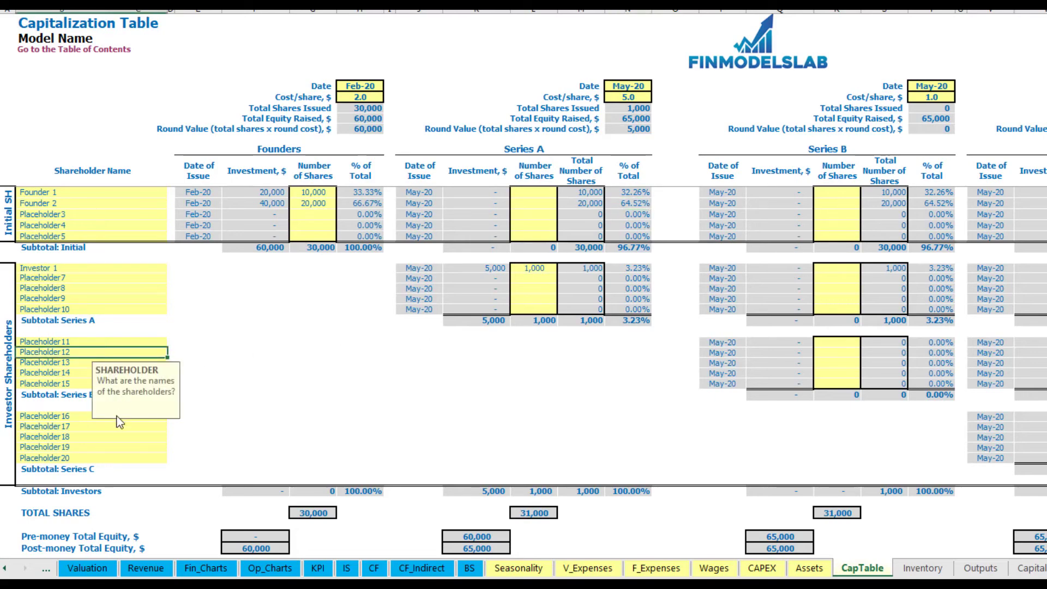
{"action": "left_click", "coordinate": [86, 417]}
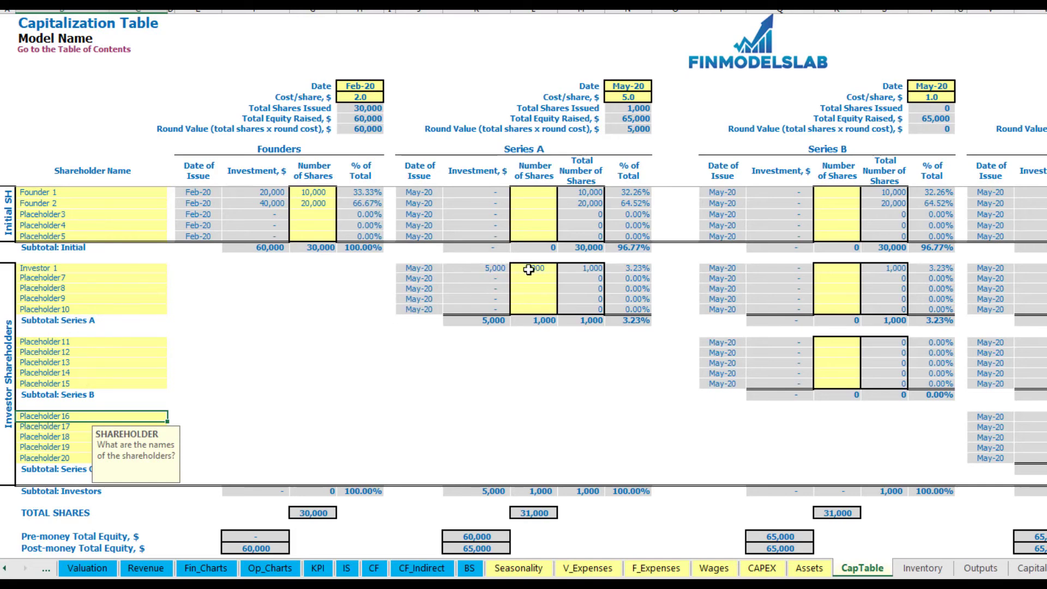
{"action": "left_click_drag", "start_coordinate": [538, 268], "coordinate": [547, 308]}
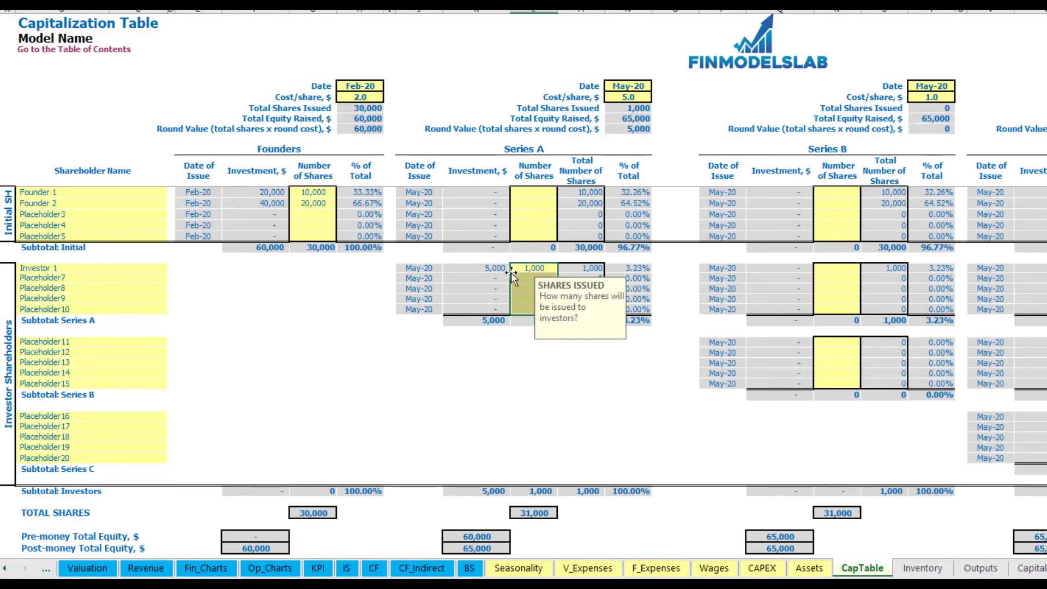
{"action": "left_click", "coordinate": [536, 364]}
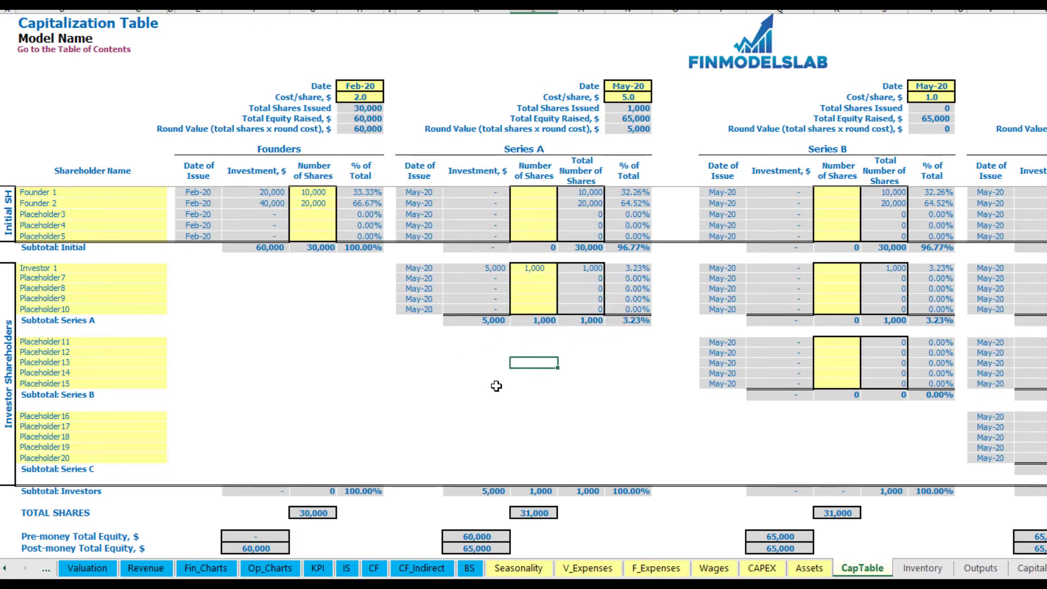
Check the Feb-20 and May-20 ordinary equity raisings in the Cash Flow Statement and the Ordinary Equity row in the Balance Sheet.
{"action": "left_click", "coordinate": [374, 567]}
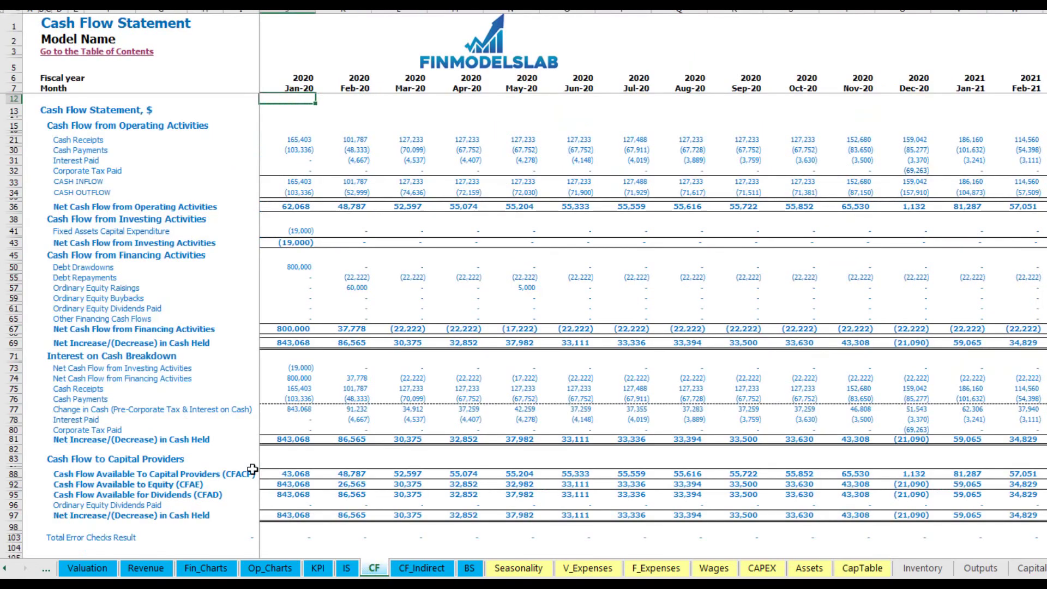
{"action": "left_click", "coordinate": [12, 288]}
{"action": "left_click", "coordinate": [360, 290]}
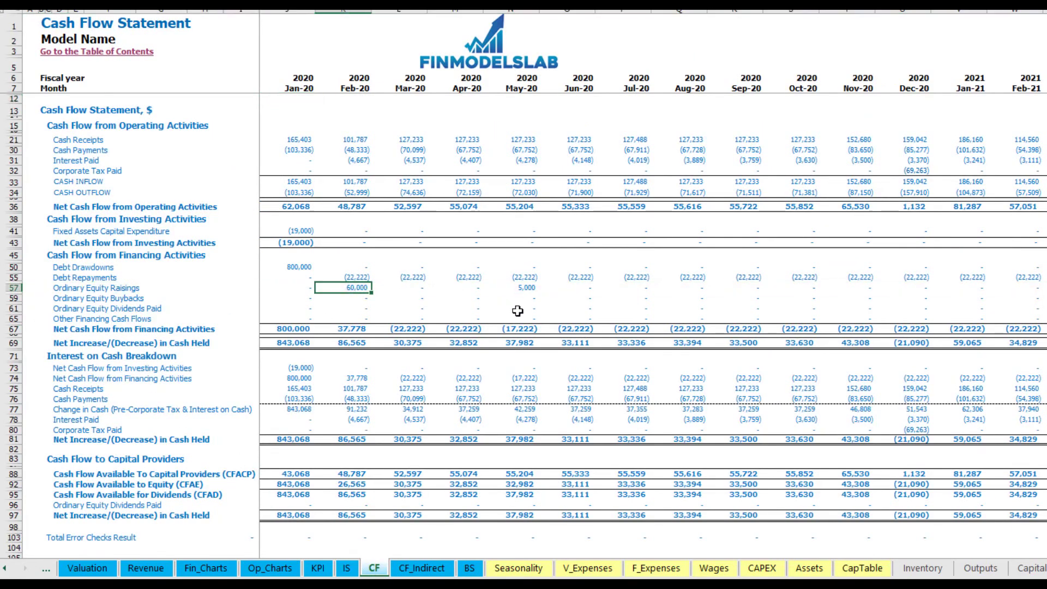
{"action": "left_click", "coordinate": [520, 288]}
{"action": "left_click", "coordinate": [469, 567]}
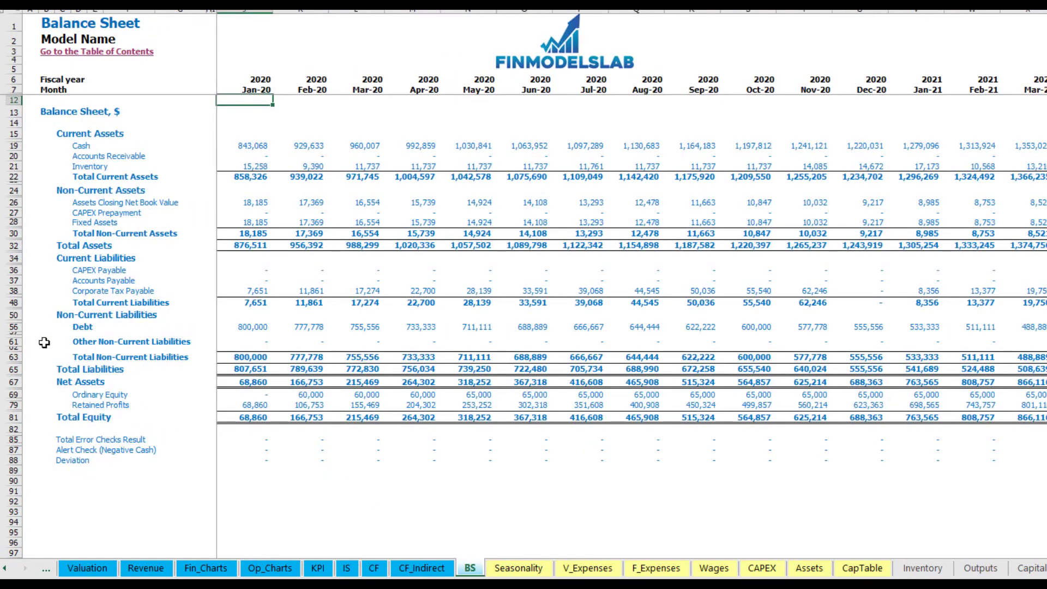
{"action": "left_click", "coordinate": [12, 394]}
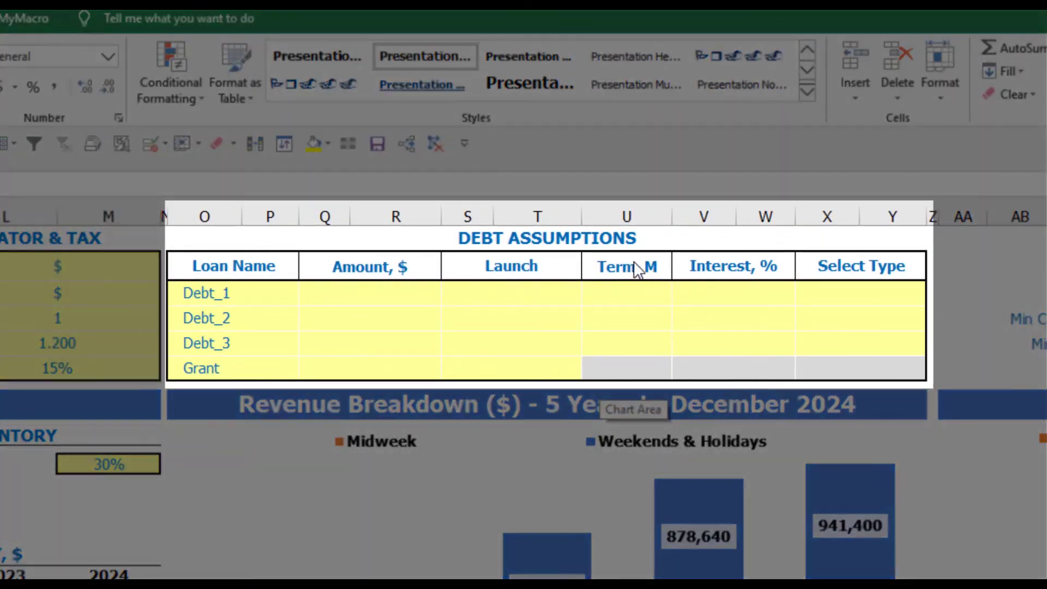
Choose Annuity as the repayment type for Debt_1 in the debt assumptions.
{"action": "left_click", "coordinate": [607, 239]}
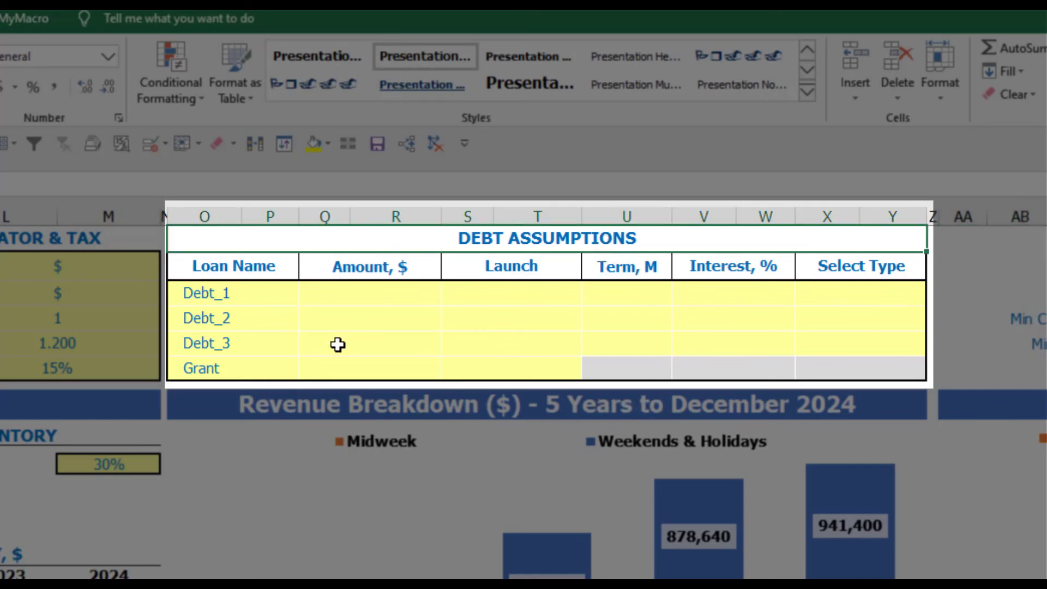
{"action": "left_click", "coordinate": [919, 288]}
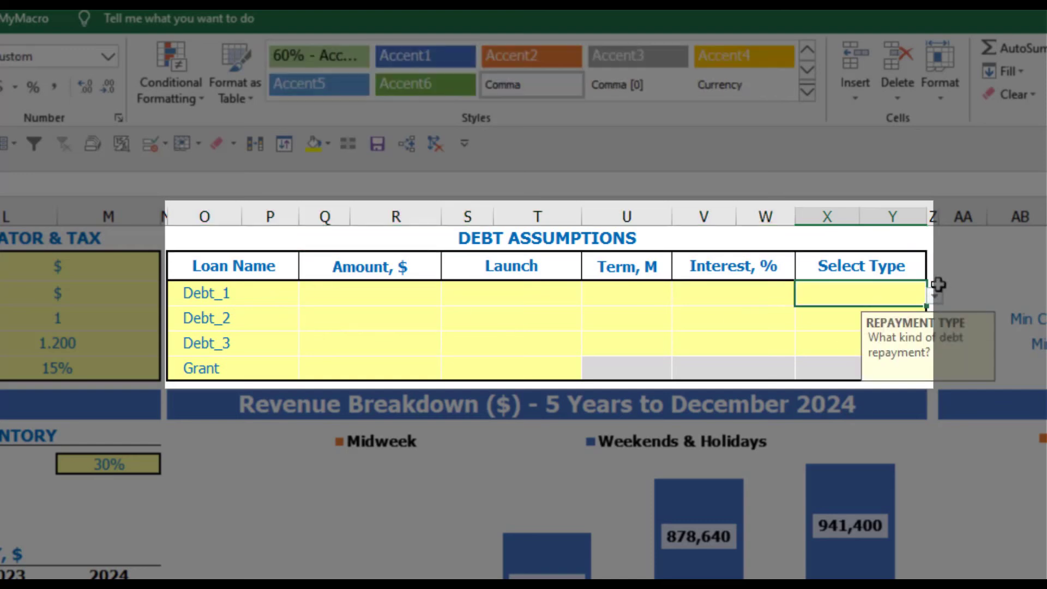
{"action": "left_click", "coordinate": [935, 297]}
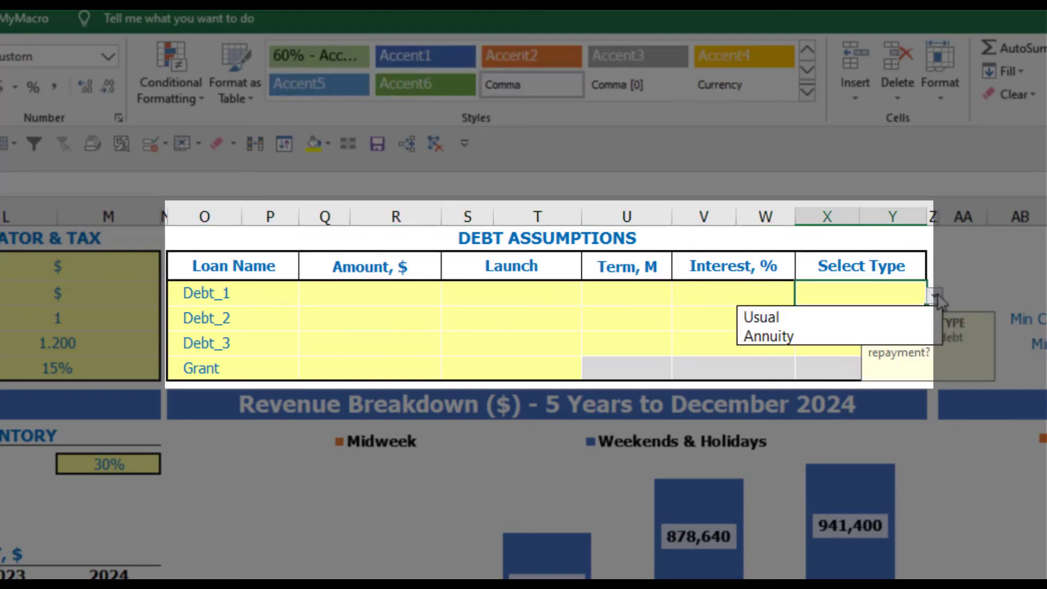
{"action": "left_click", "coordinate": [908, 328]}
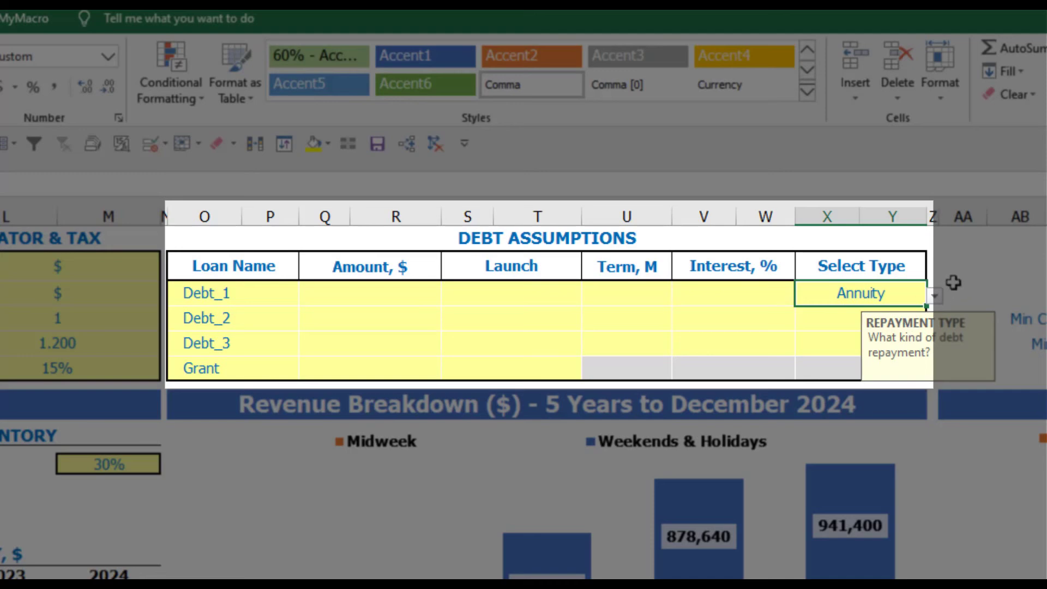
Set Debt_1's repayment type to Usual and its loan amount to 1,000,000.
{"action": "left_click", "coordinate": [934, 295]}
{"action": "left_click", "coordinate": [900, 326]}
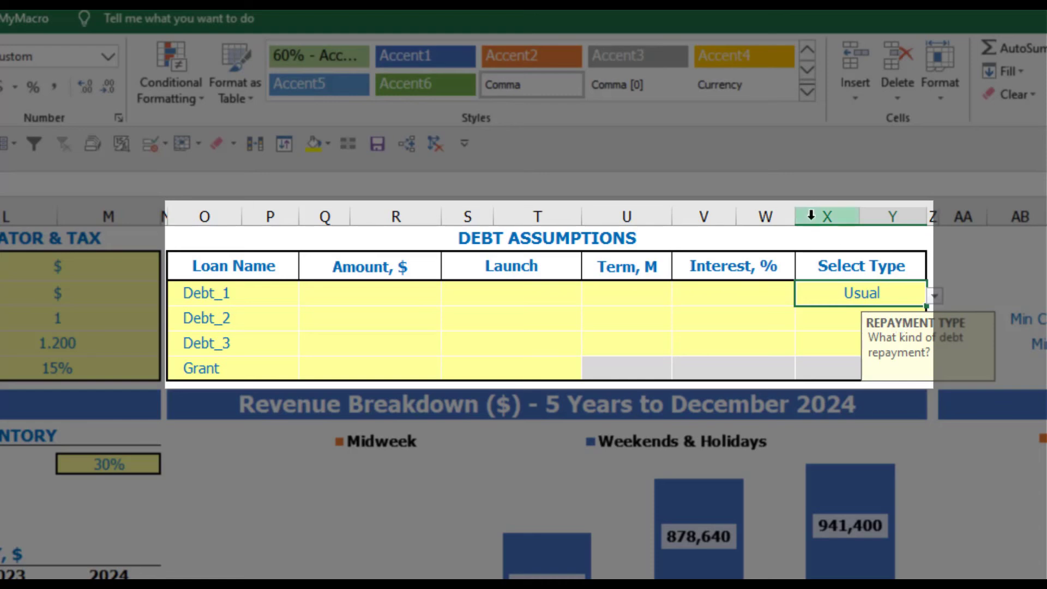
{"action": "left_click", "coordinate": [413, 295]}
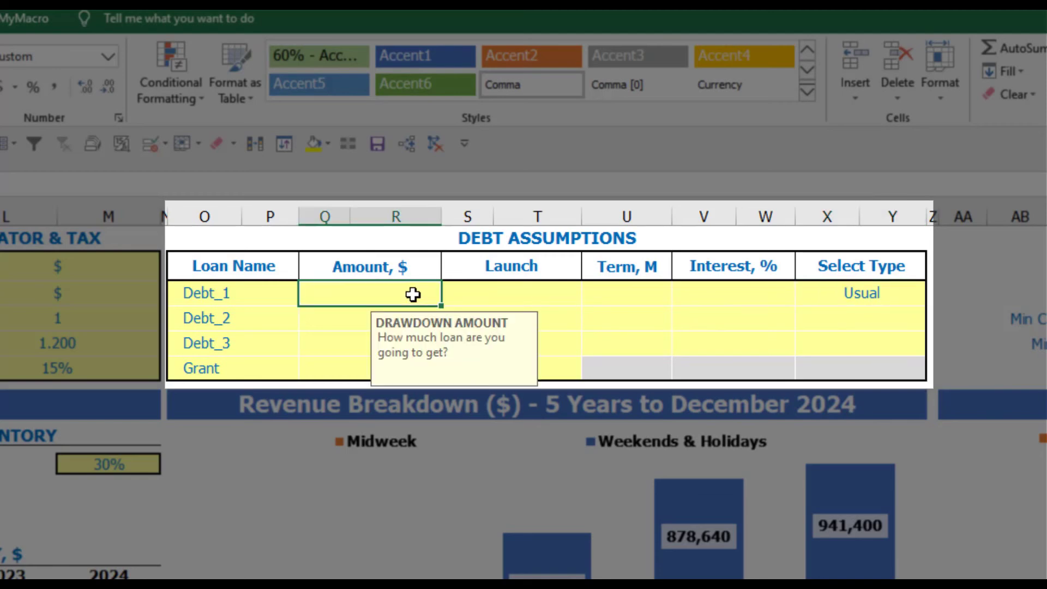
{"action": "type", "text": "1,0"}
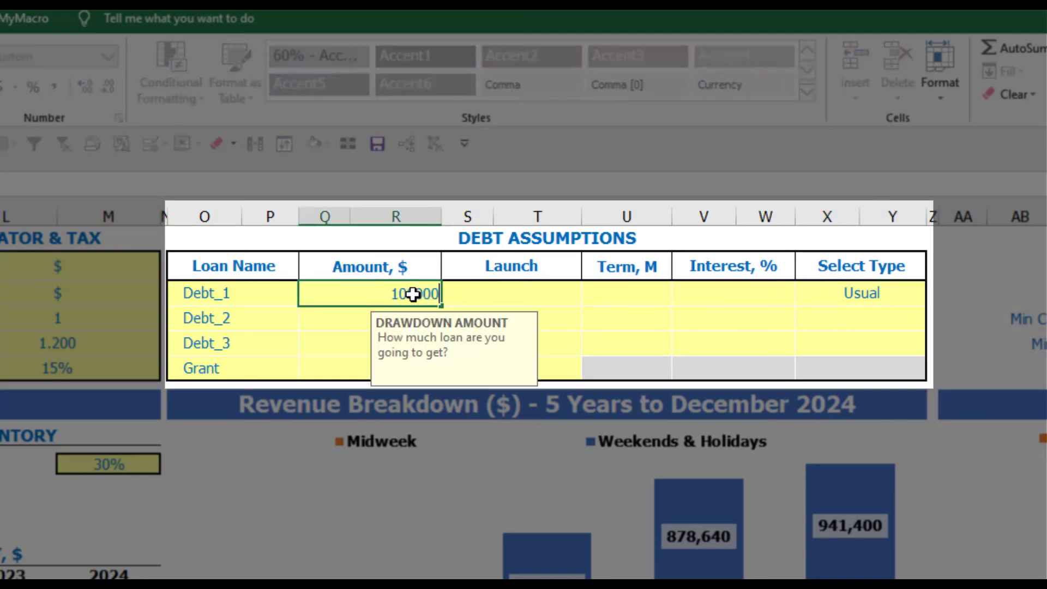
{"action": "type", "text": "00,000"}
{"action": "key", "text": "Return"}
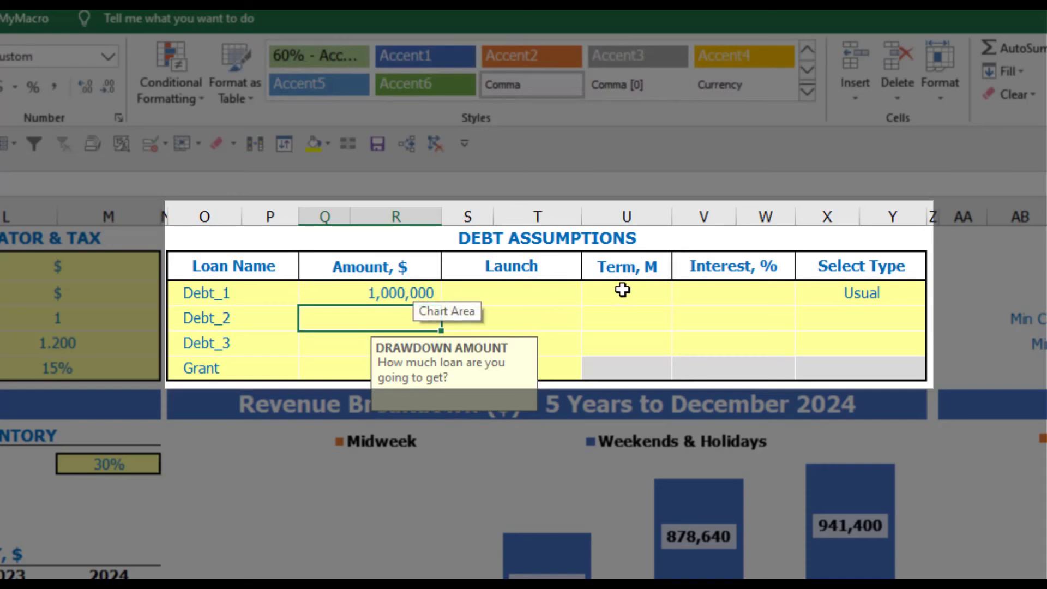
Set Debt_1's launch date to Feb-20 and its repayment term to 60 months.
{"action": "left_click", "coordinate": [577, 294]}
{"action": "left_click", "coordinate": [590, 299]}
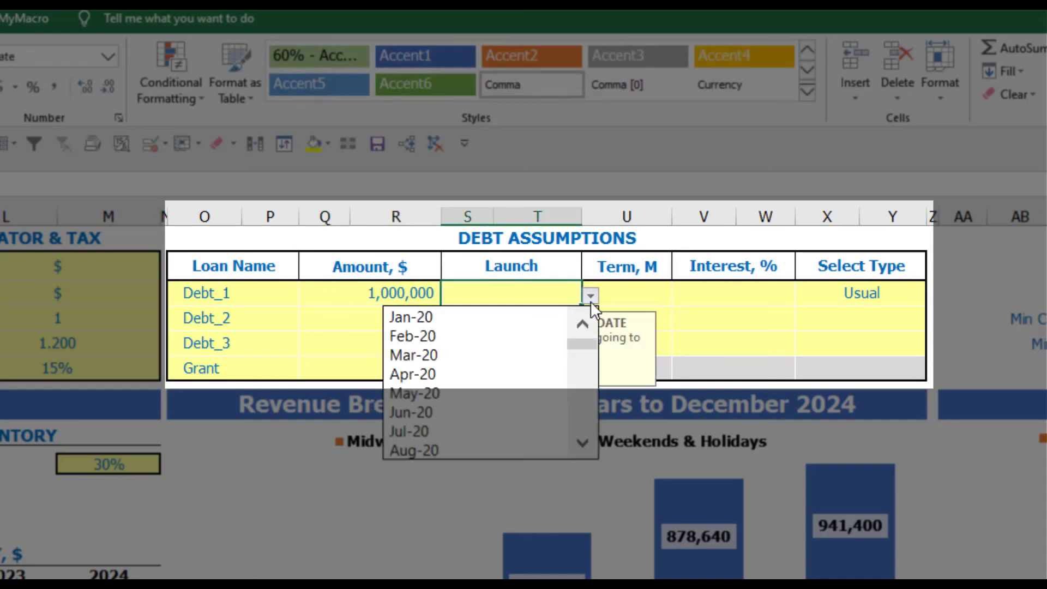
{"action": "left_click", "coordinate": [545, 334]}
{"action": "left_click", "coordinate": [629, 285]}
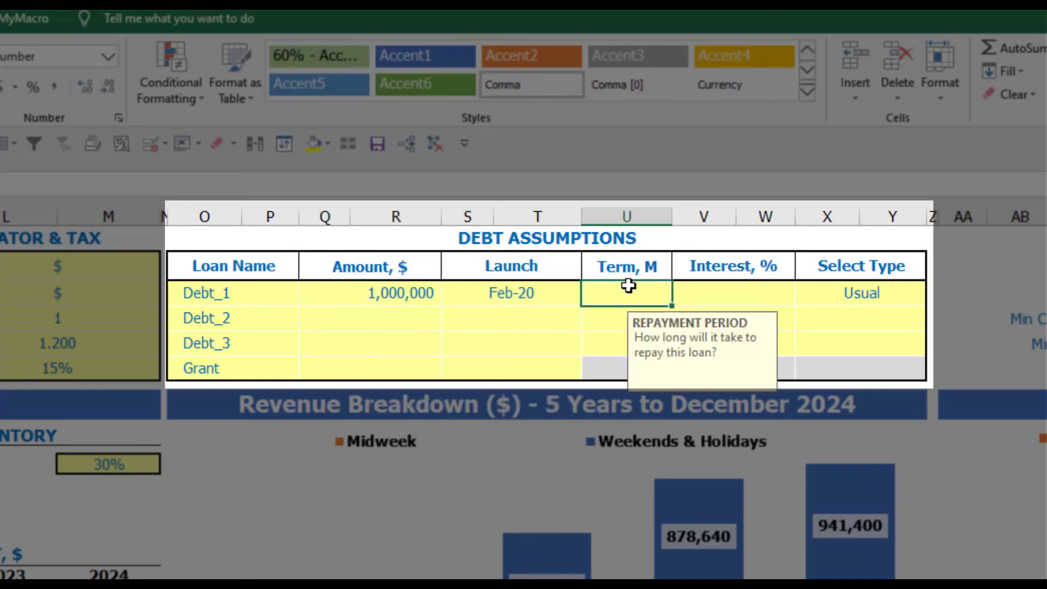
{"action": "type", "text": "60"}
{"action": "key", "text": "Return"}
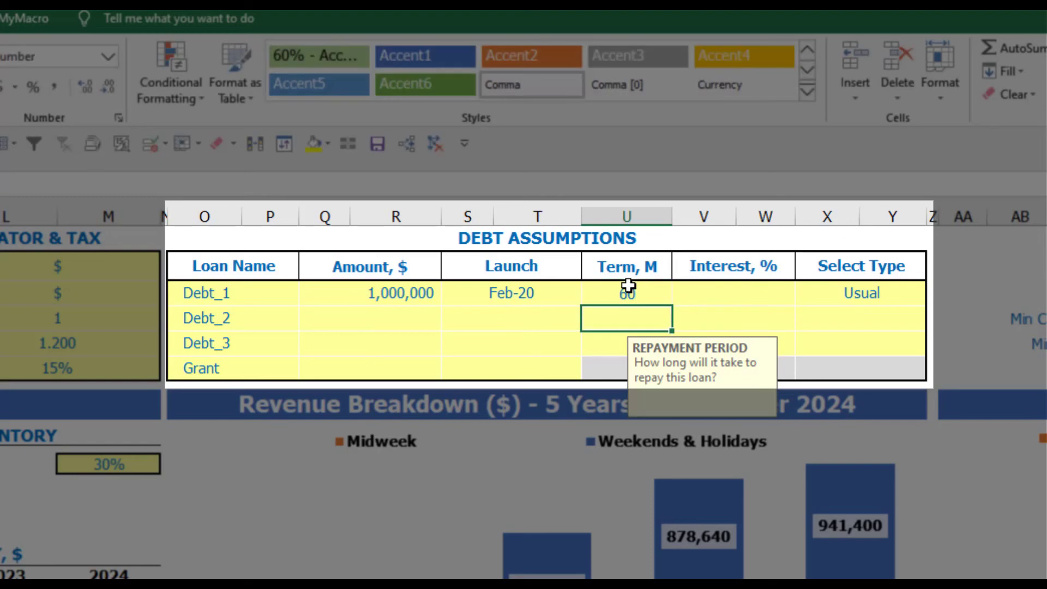
Set Debt_1's annual interest rate to 5%.
{"action": "left_click", "coordinate": [690, 292]}
{"action": "type", "text": "5%"}
{"action": "key", "text": "Return"}
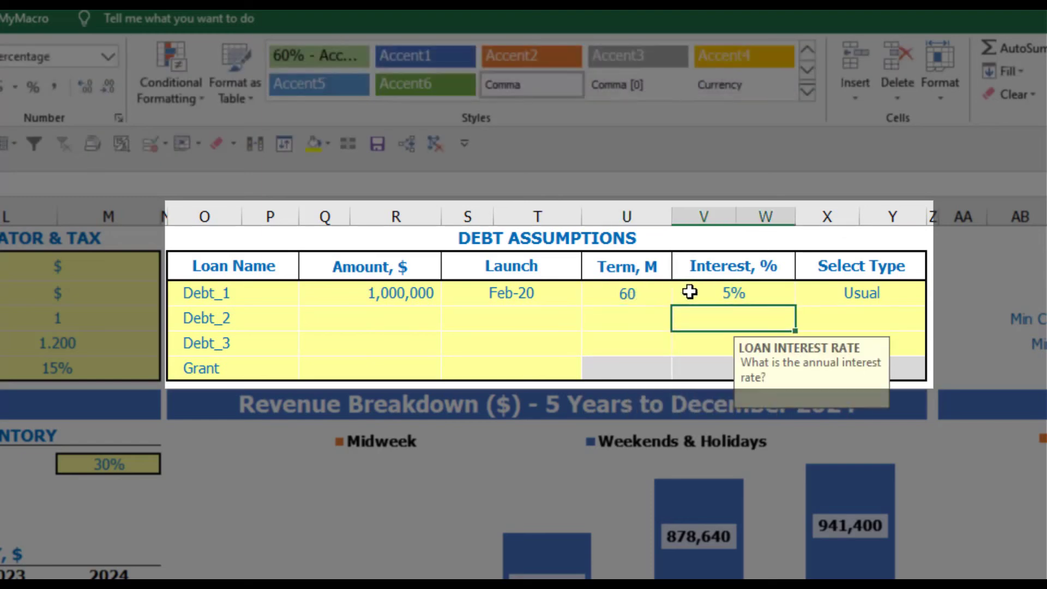
Enter a grant amount of 500,000 with a launch date of Mar-20.
{"action": "left_click", "coordinate": [386, 372]}
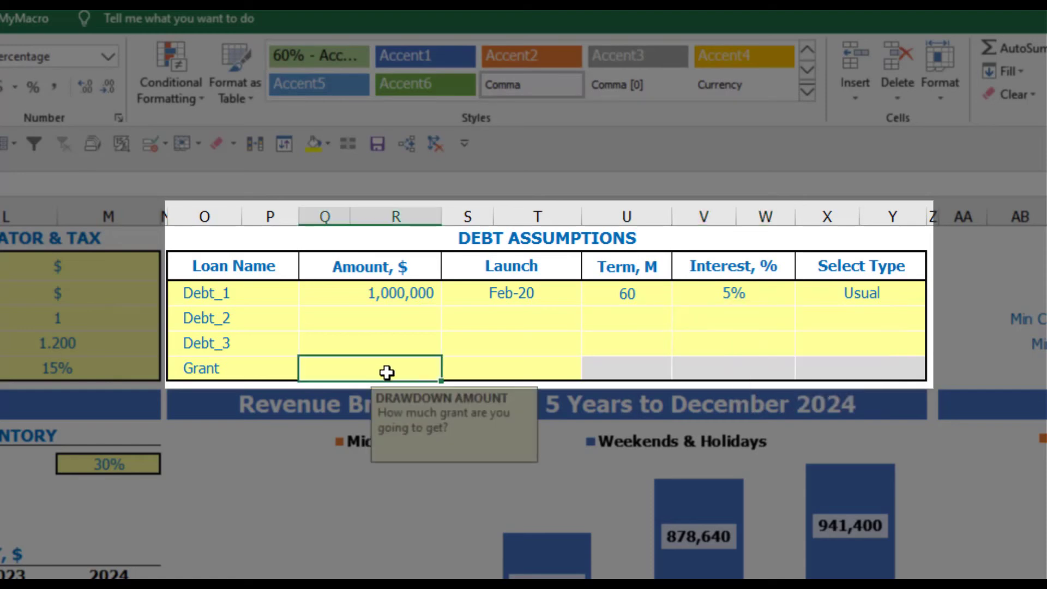
{"action": "type", "text": "500,000"}
{"action": "key", "text": "Return"}
{"action": "left_click", "coordinate": [564, 372]}
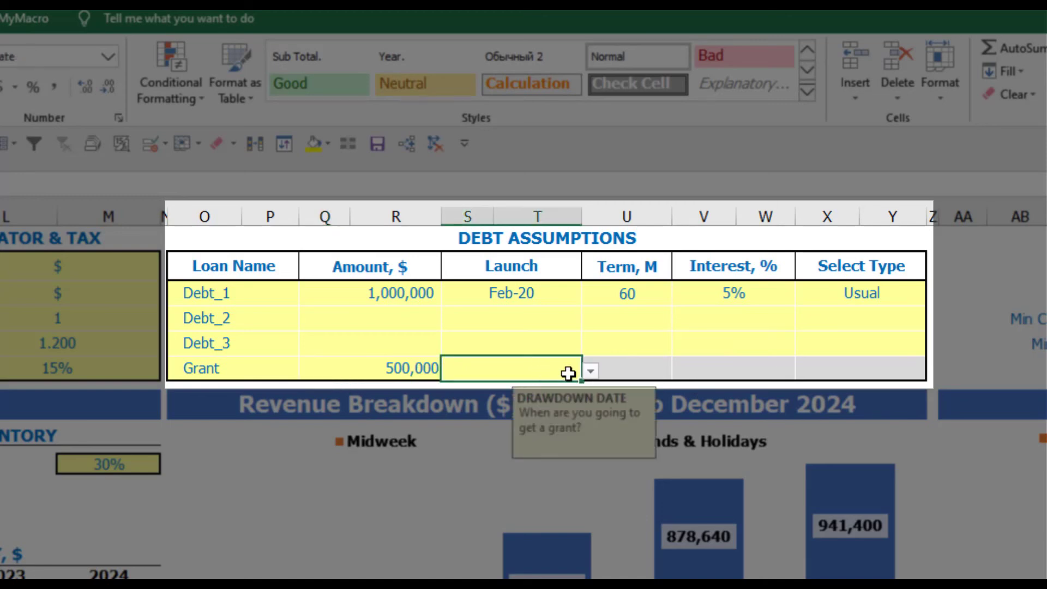
{"action": "left_click", "coordinate": [590, 372]}
{"action": "left_click", "coordinate": [535, 427]}
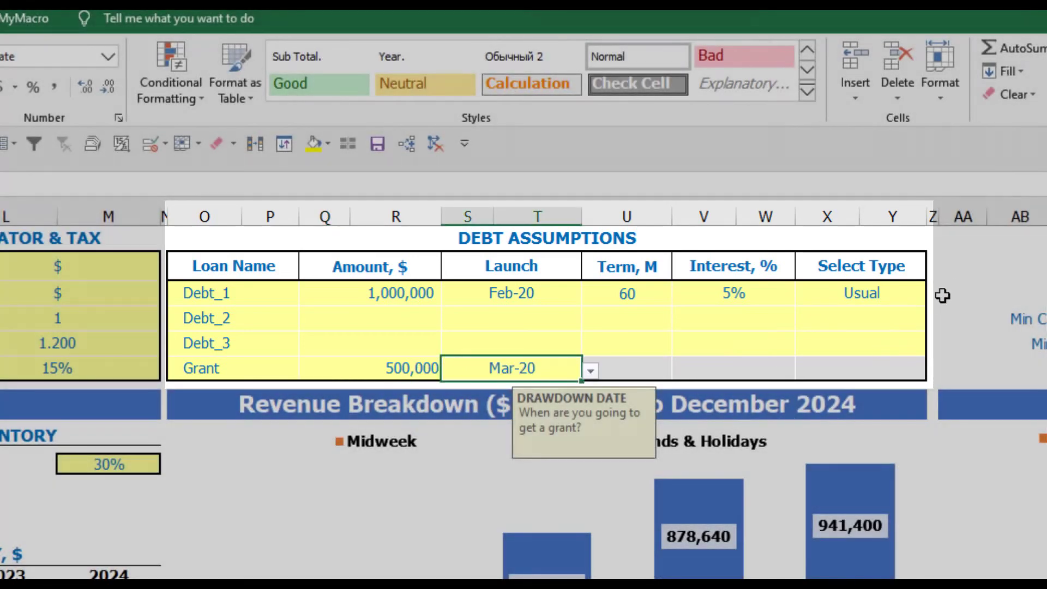
Open the Capital sheet and examine the drawdown, repayment and interest calculations for each debt and for total debts.
{"action": "left_click", "coordinate": [951, 275]}
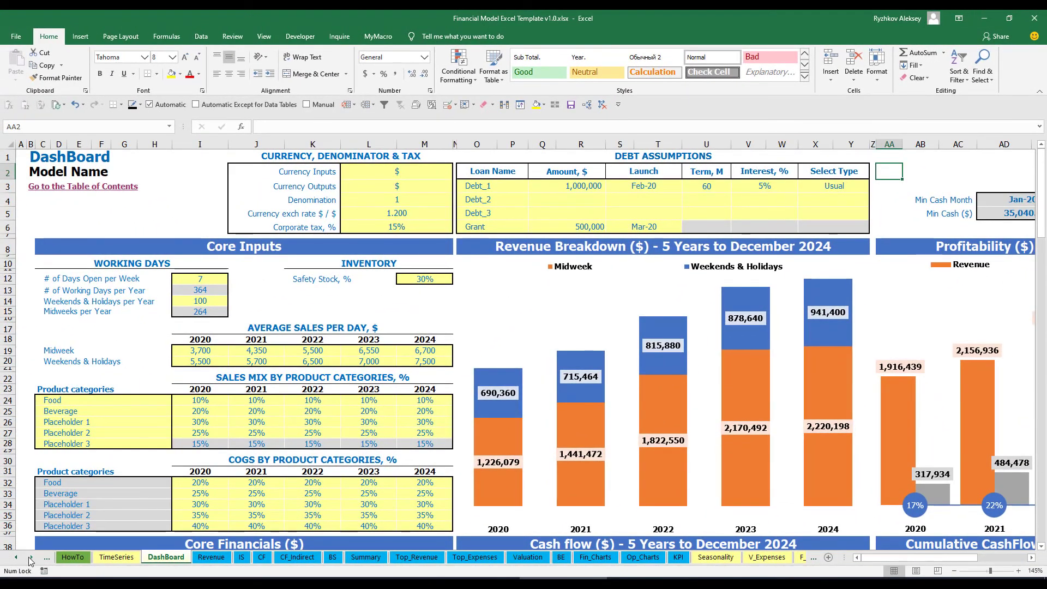
{"action": "left_click", "coordinate": [30, 558]}
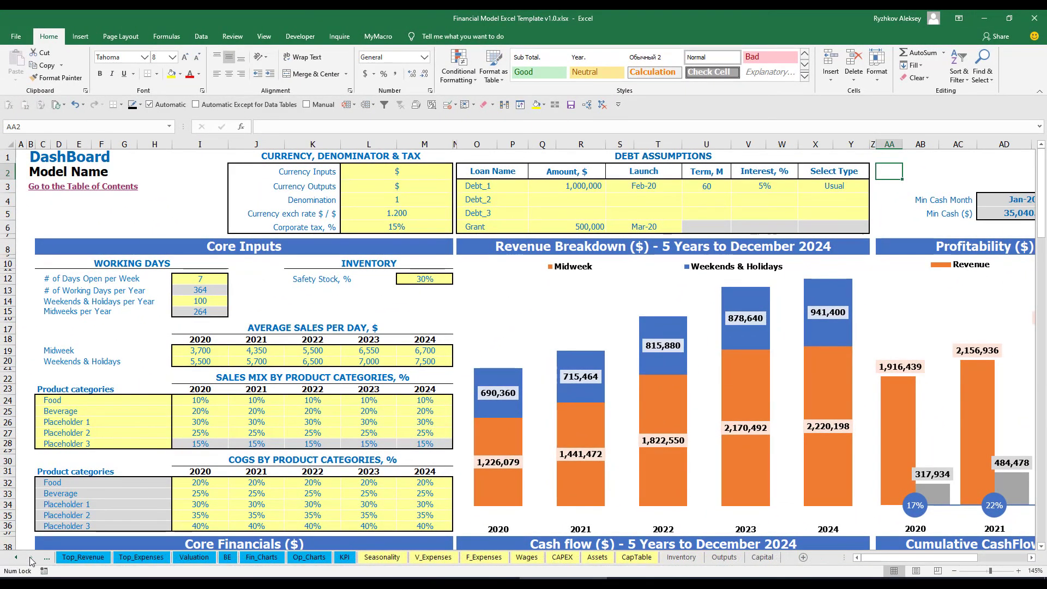
{"action": "left_click", "coordinate": [762, 557]}
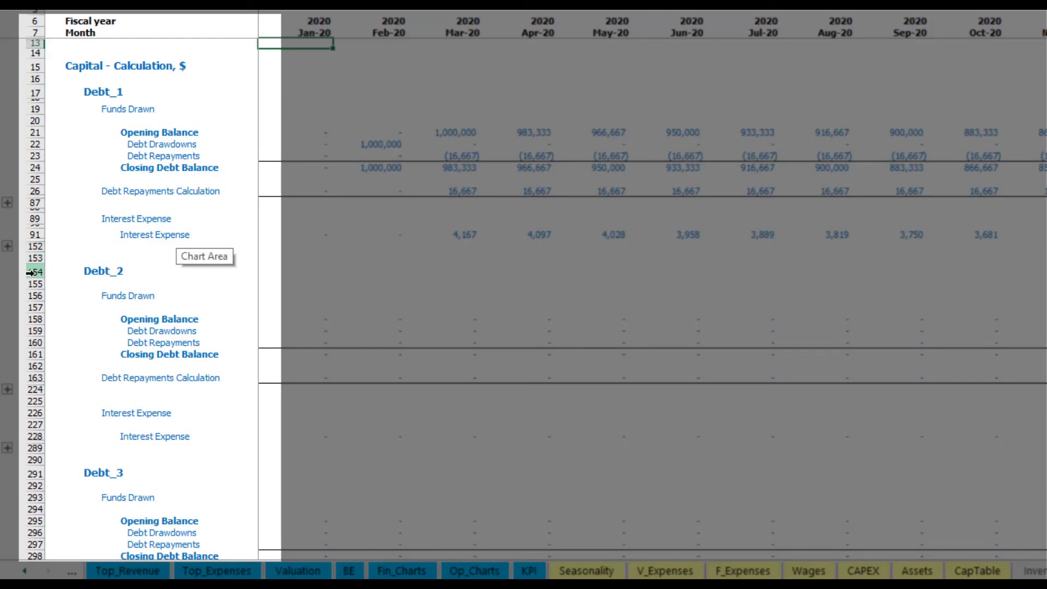
{"action": "scroll", "coordinate": [30, 272], "scroll_direction": "down", "scroll_amount": 5}
{"action": "scroll", "coordinate": [38, 245], "scroll_direction": "down", "scroll_amount": 4}
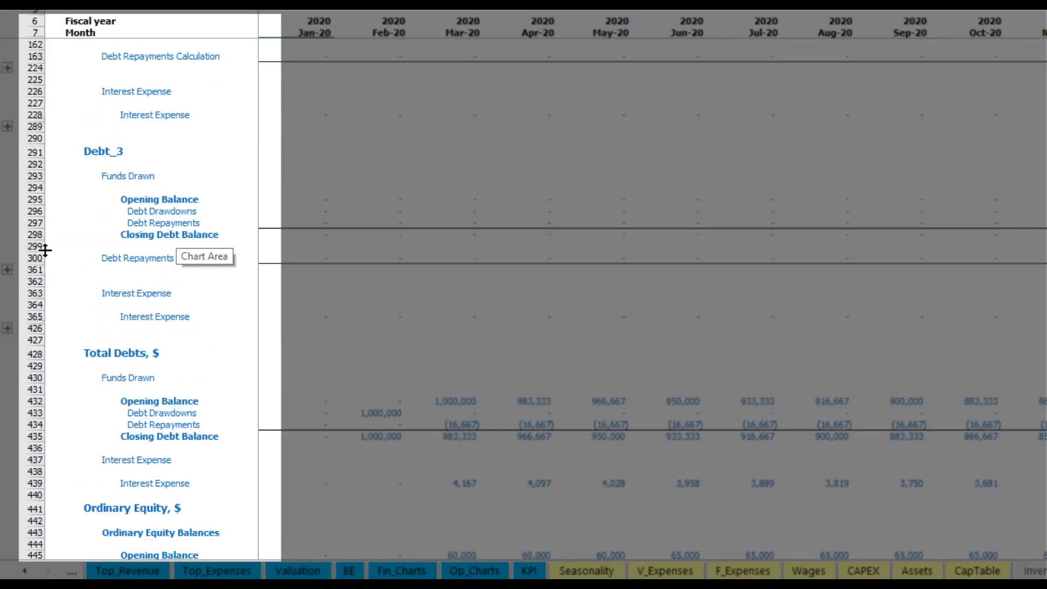
{"action": "scroll", "coordinate": [66, 282], "scroll_direction": "up", "scroll_amount": 5}
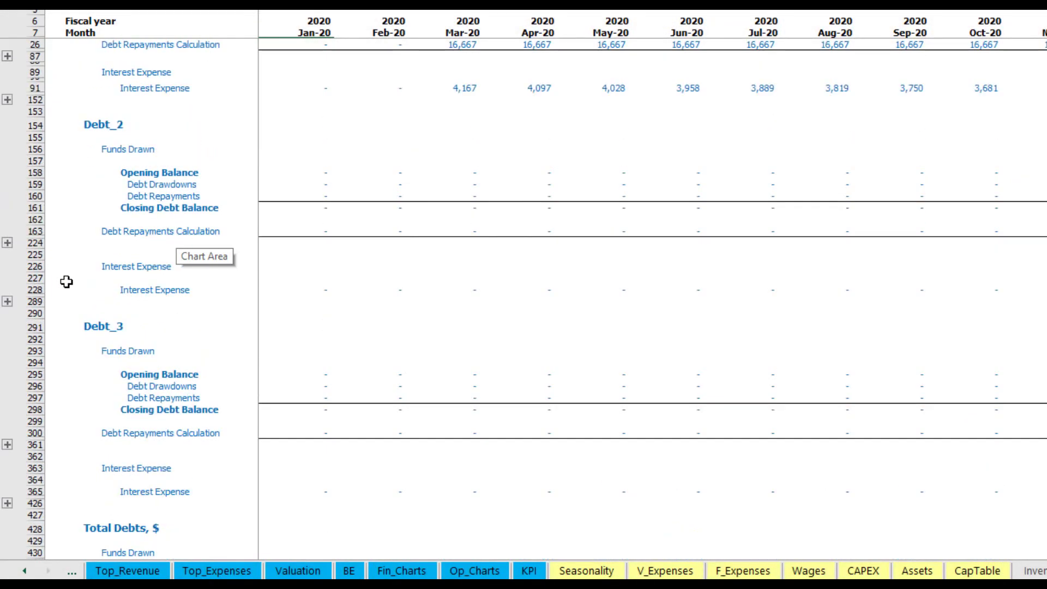
{"action": "scroll", "coordinate": [178, 279], "scroll_direction": "up", "scroll_amount": 4}
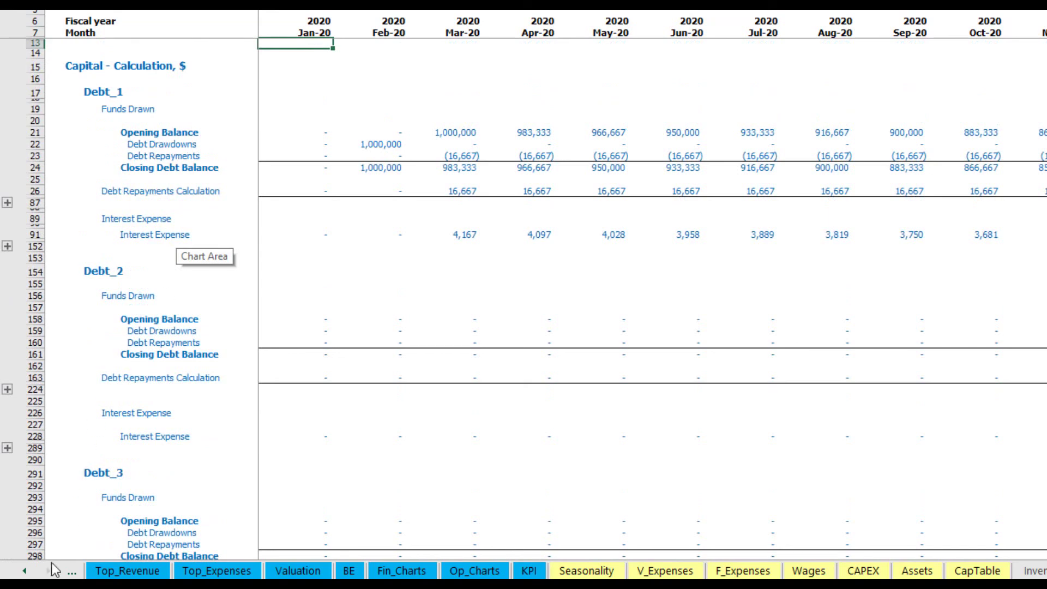
Open the Income Statement sheet and check the Interest Expense row.
{"action": "left_click", "coordinate": [25, 570]}
{"action": "left_click", "coordinate": [24, 570]}
{"action": "left_click", "coordinate": [24, 571]}
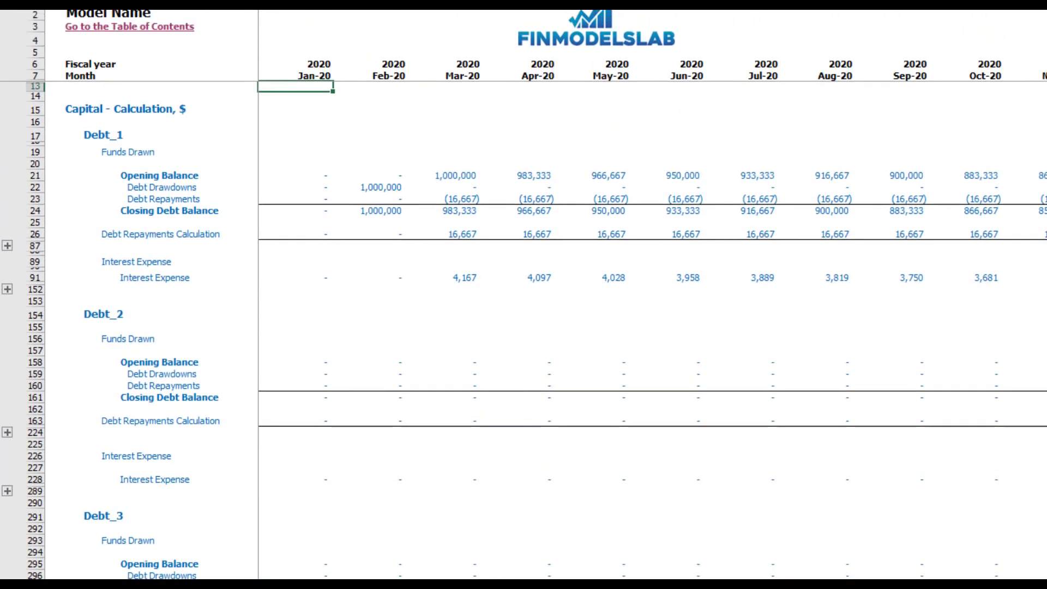
{"action": "left_click", "coordinate": [161, 571]}
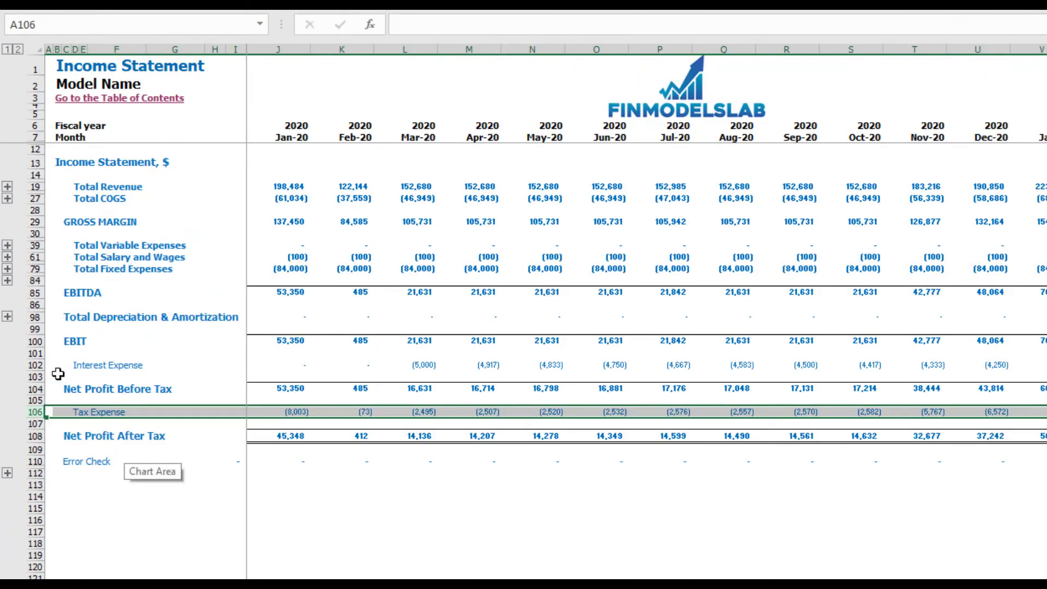
{"action": "left_click", "coordinate": [59, 367]}
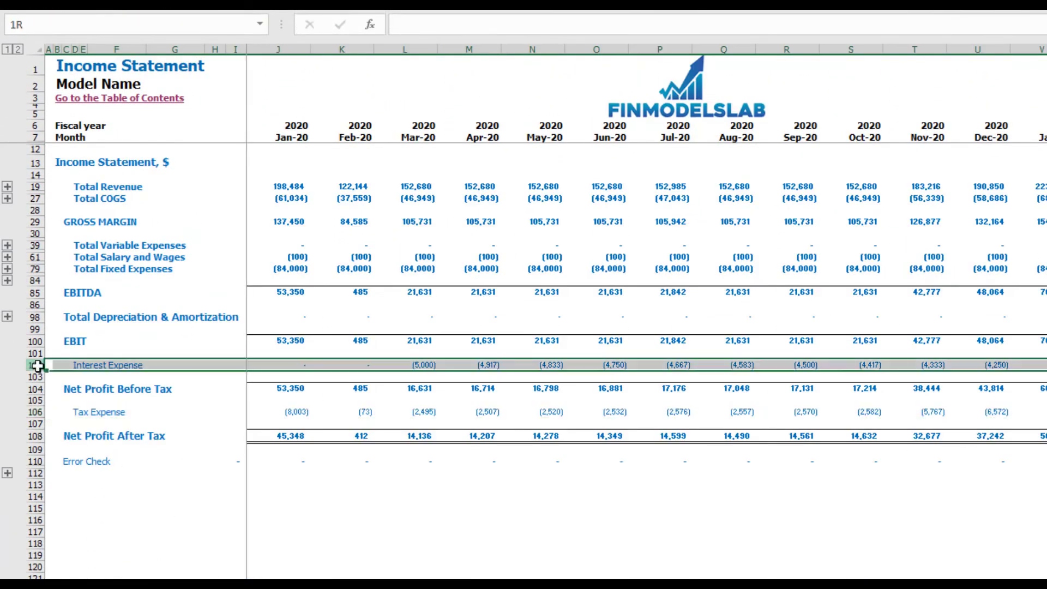
Check the debt drawdown and repayment rows in the Cash Flow Statement and the Debt row in the Balance Sheet.
{"action": "key", "text": "ctrl+Page_Down"}
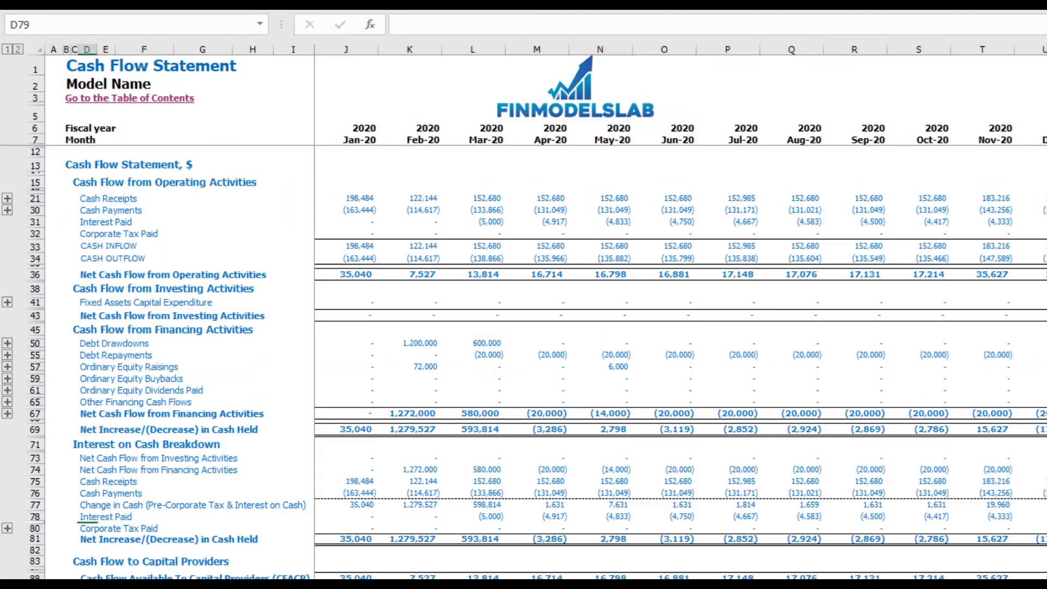
{"action": "left_click", "coordinate": [40, 226]}
{"action": "left_click", "coordinate": [36, 343]}
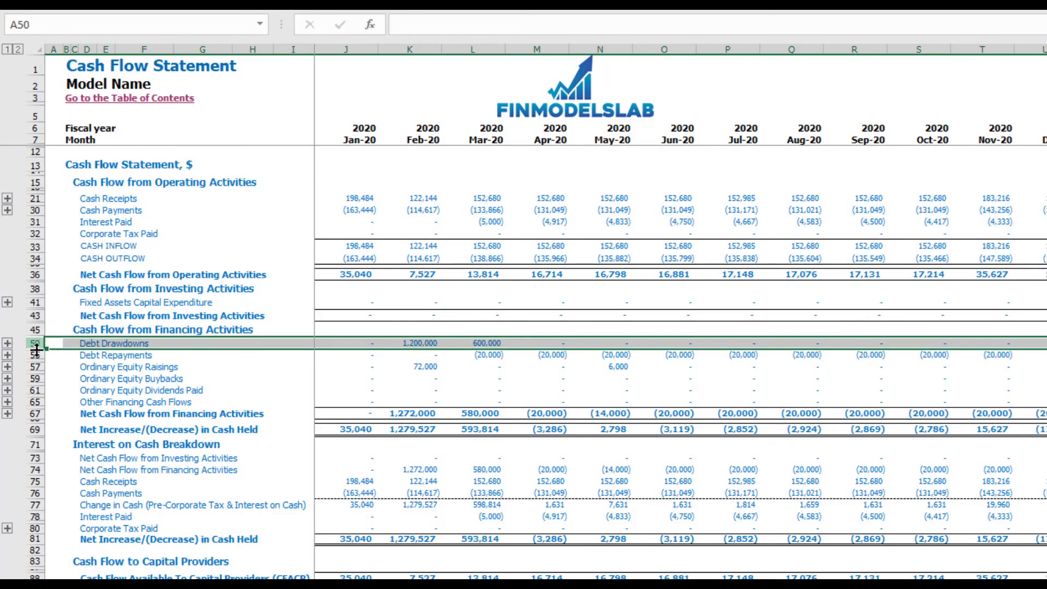
{"action": "left_click", "coordinate": [33, 354]}
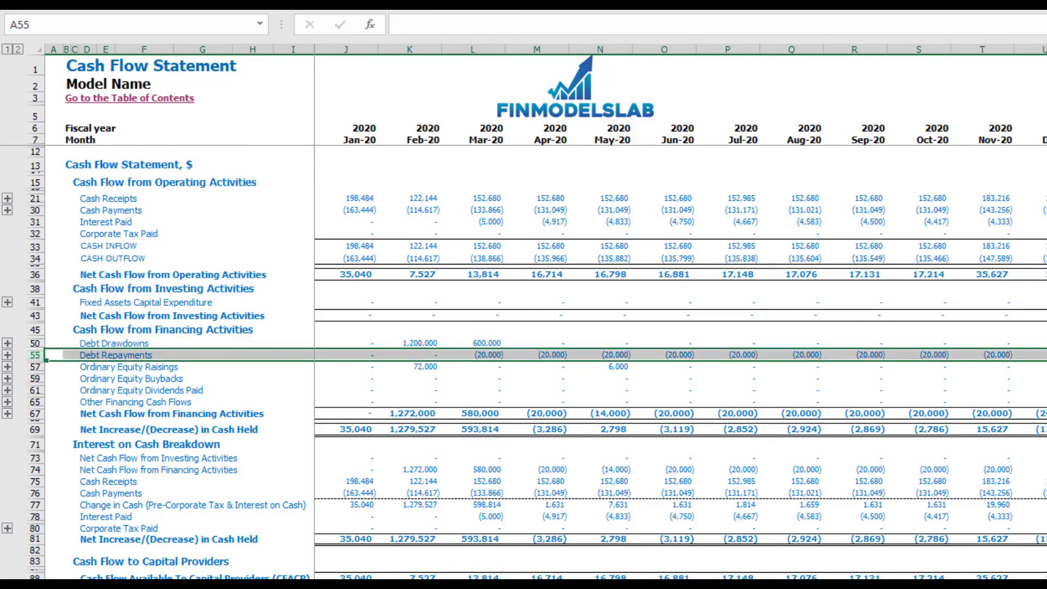
{"action": "left_click", "coordinate": [303, 584]}
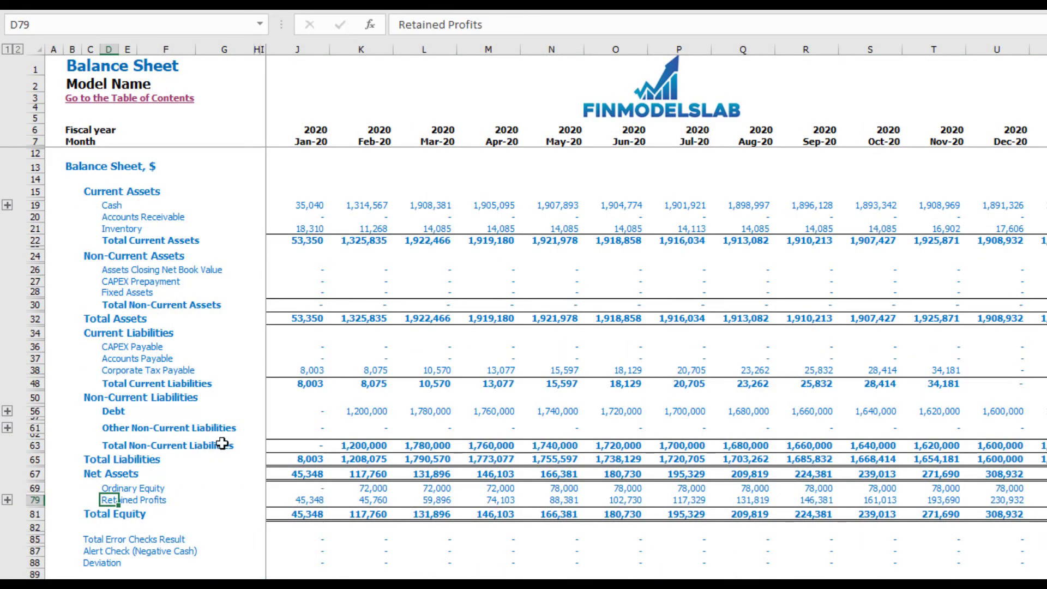
{"action": "left_click", "coordinate": [33, 411]}
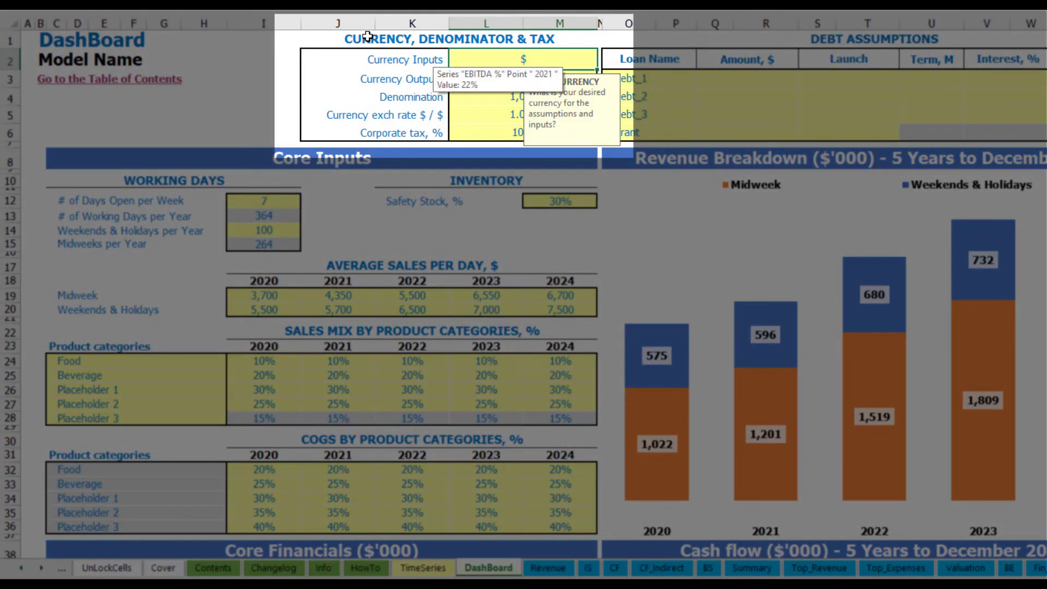
Set the dashboard's input currency to USD.
{"action": "left_click", "coordinate": [246, 66]}
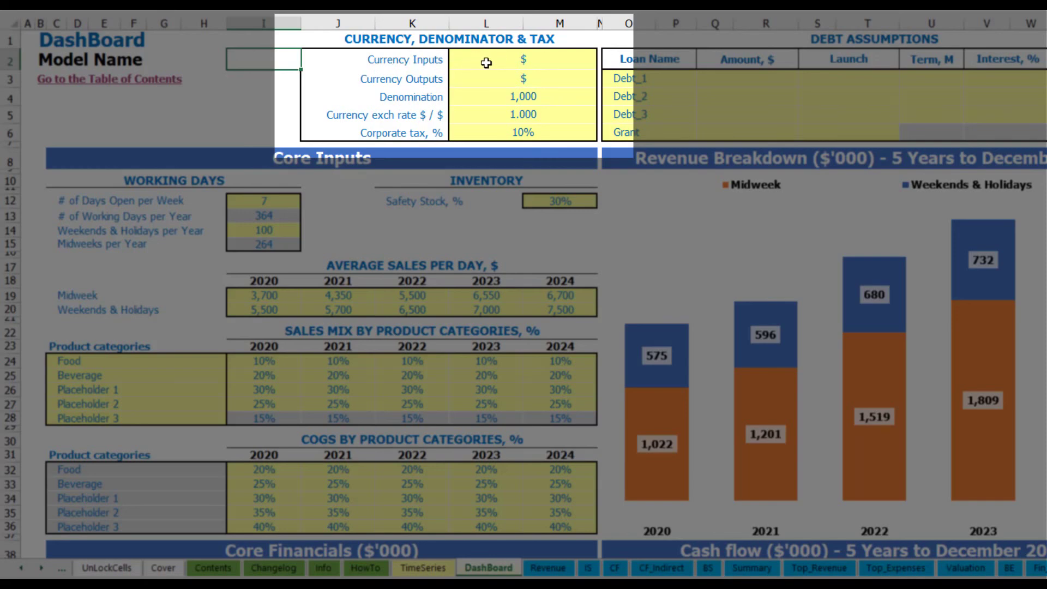
{"action": "left_click", "coordinate": [505, 61]}
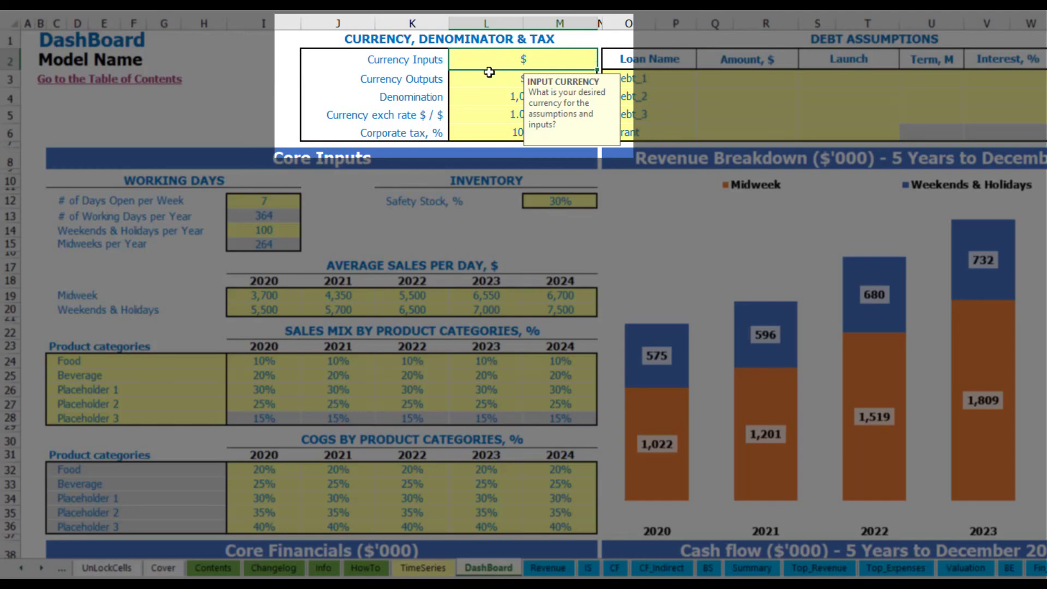
{"action": "left_click", "coordinate": [472, 80]}
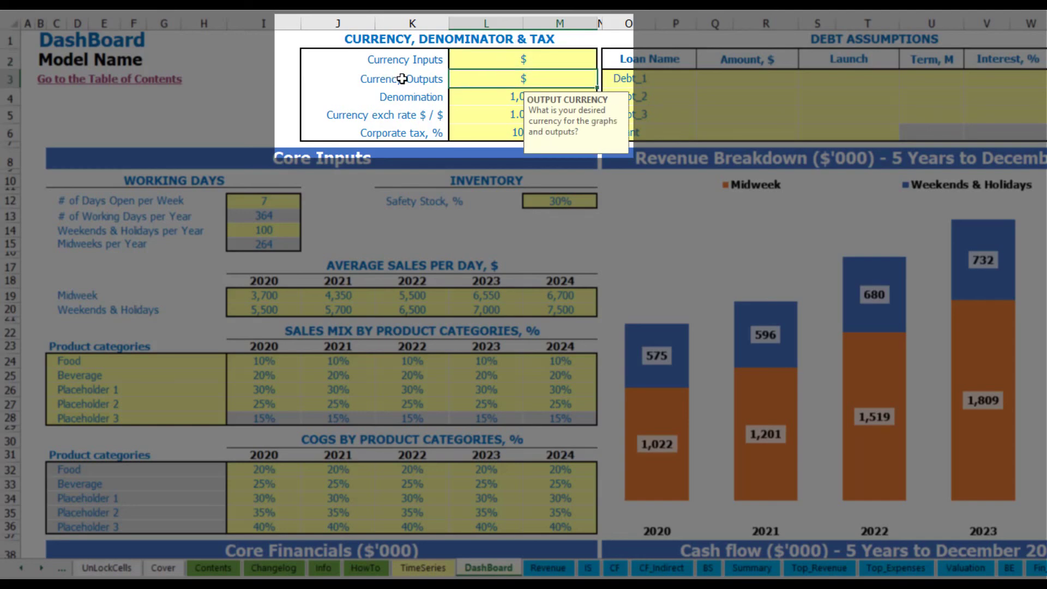
{"action": "left_click", "coordinate": [492, 61]}
{"action": "left_click", "coordinate": [490, 79]}
{"action": "left_click", "coordinate": [508, 61]}
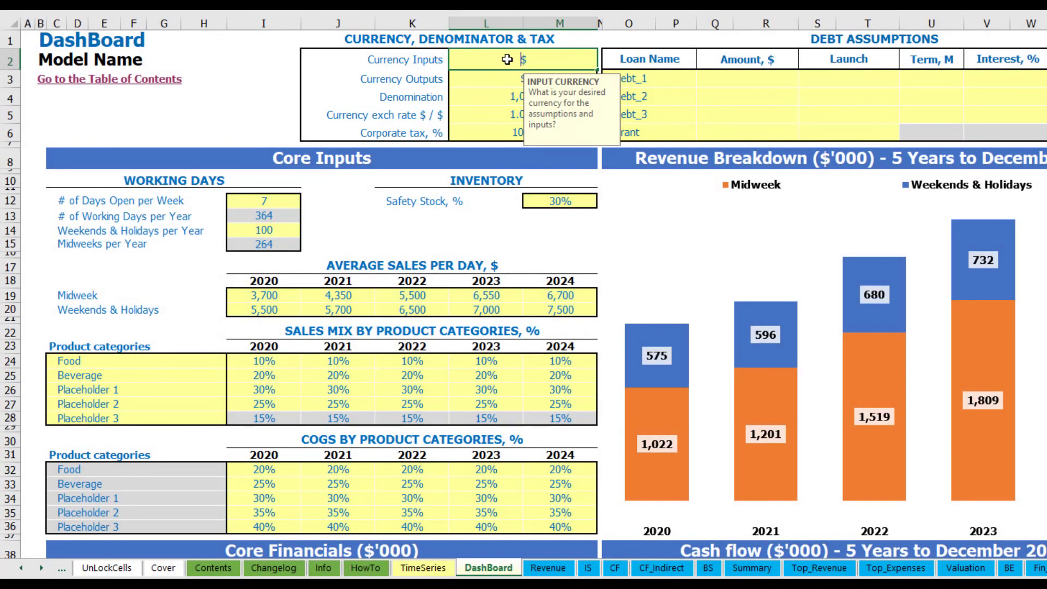
{"action": "type", "text": "USD"}
{"action": "key", "text": "Return"}
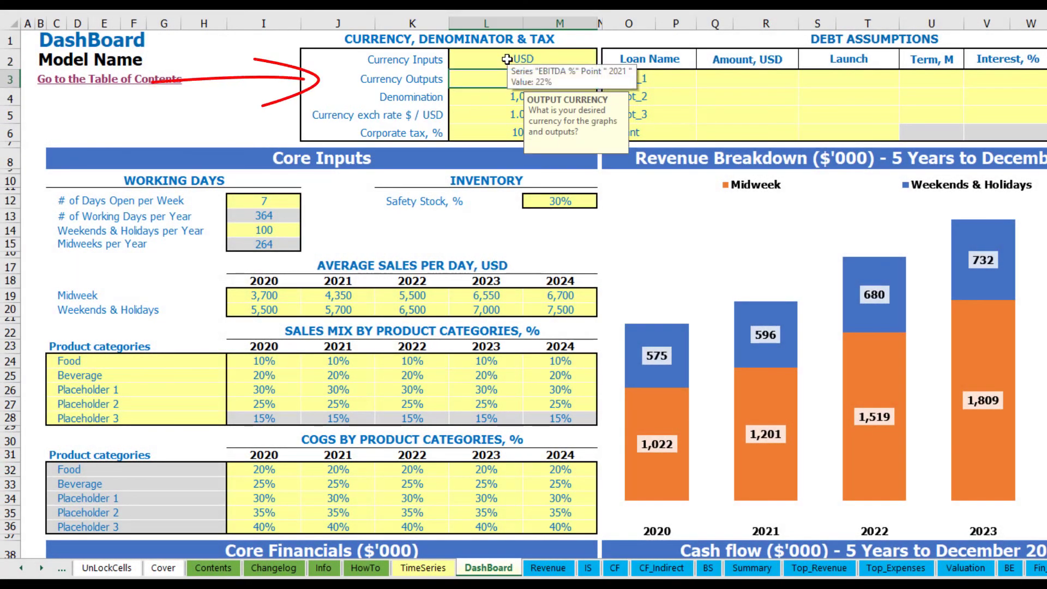
Set the dashboard's output currency to EUR.
{"action": "type", "text": "EUR"}
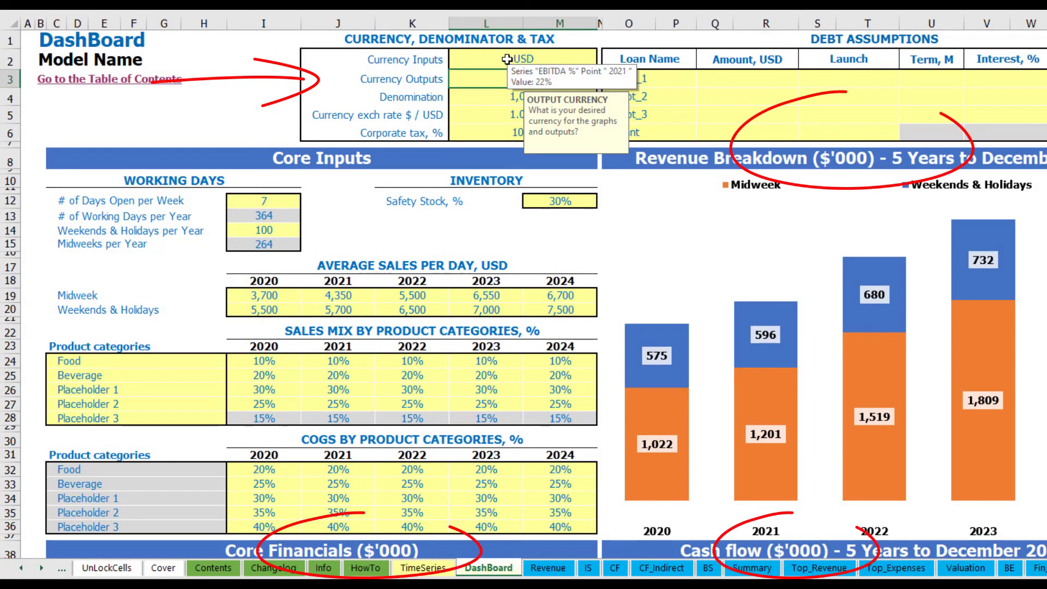
{"action": "key", "text": "Return"}
{"action": "key", "text": "Return"}
{"action": "left_click", "coordinate": [274, 86]}
Set the EUR / USD currency exchange rate to 1.2.
{"action": "left_click", "coordinate": [514, 114]}
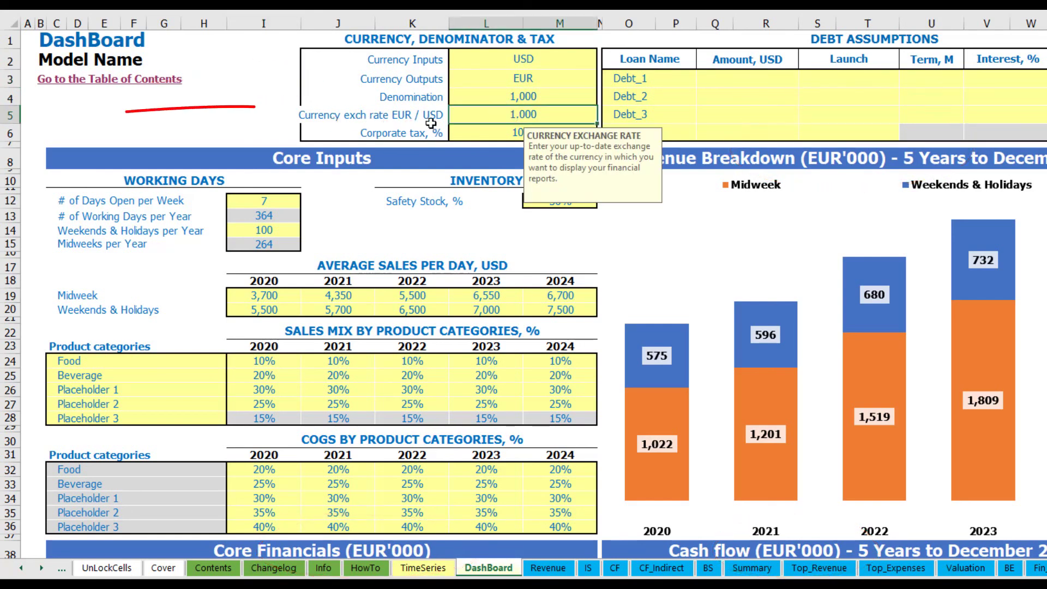
{"action": "type", "text": "1."}
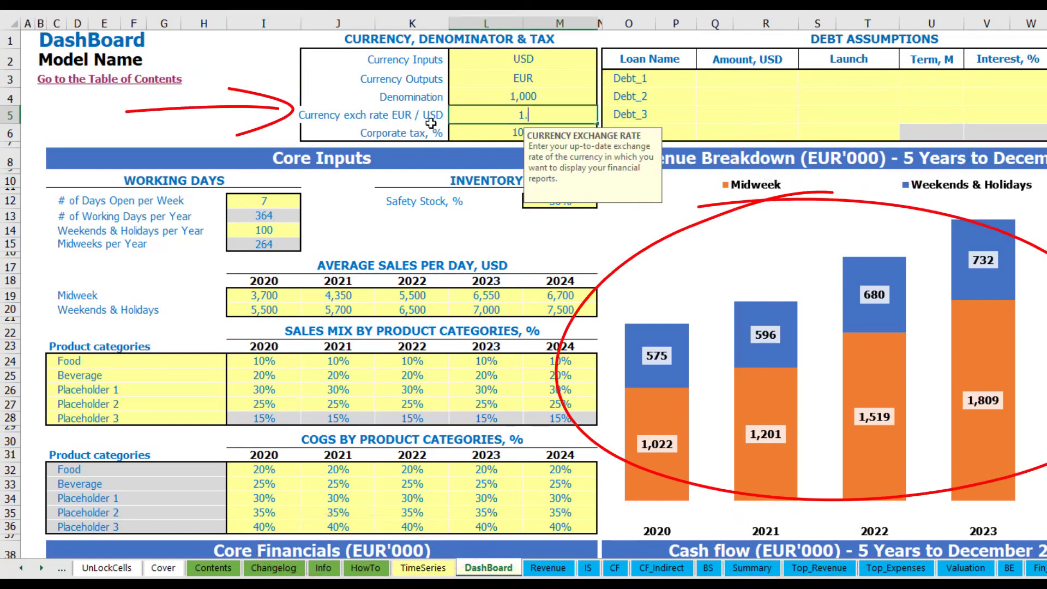
{"action": "type", "text": "2"}
{"action": "key", "text": "Return"}
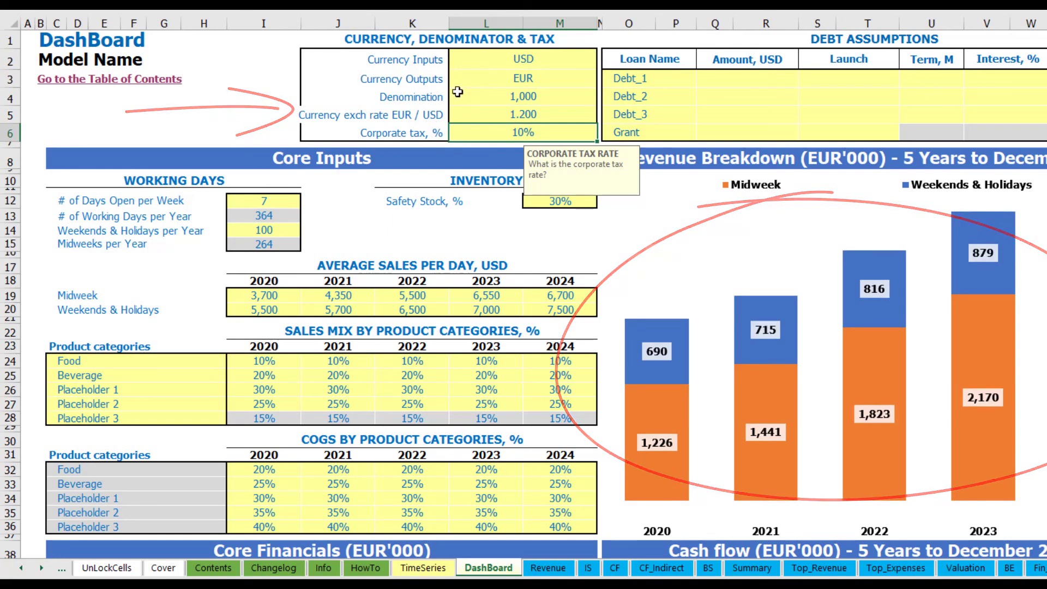
Review the dashboard's currency, exchange rate and denomination cells, and check the income statement headings on the Summary sheet.
{"action": "left_click", "coordinate": [498, 60]}
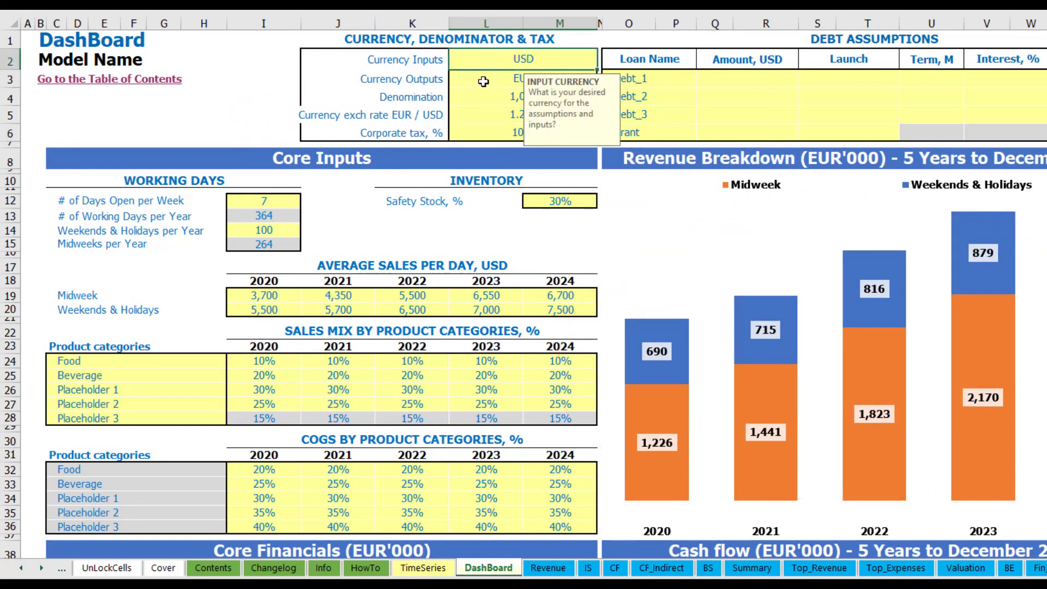
{"action": "left_click", "coordinate": [485, 79]}
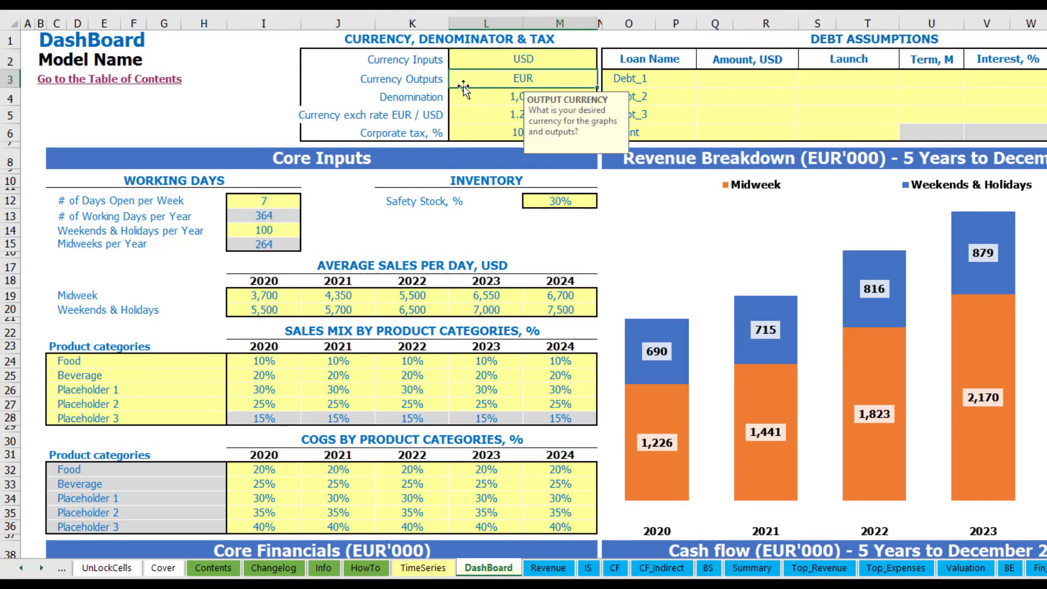
{"action": "left_click", "coordinate": [470, 114]}
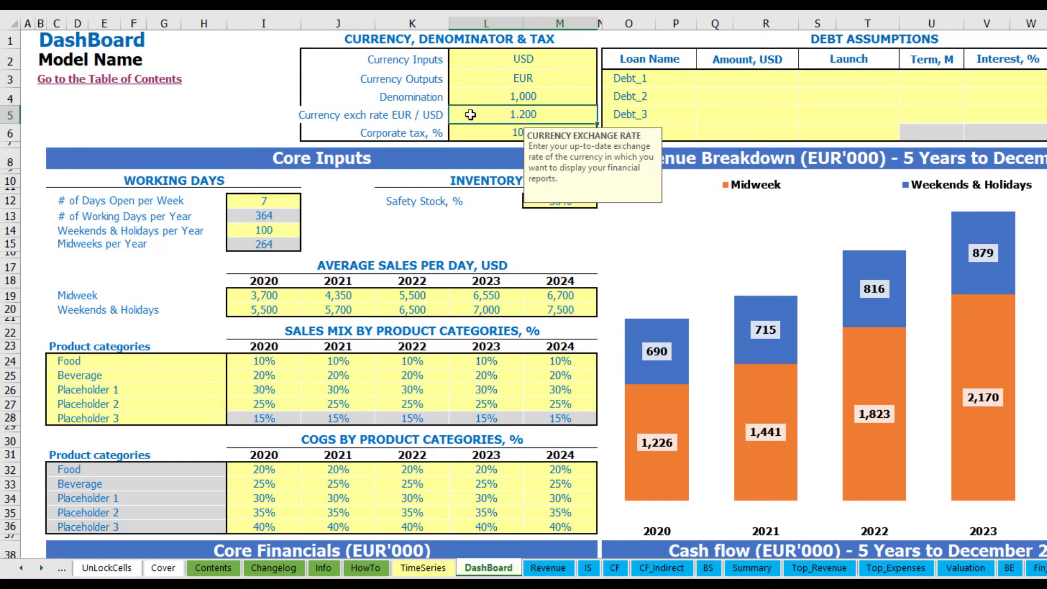
{"action": "left_click", "coordinate": [492, 90]}
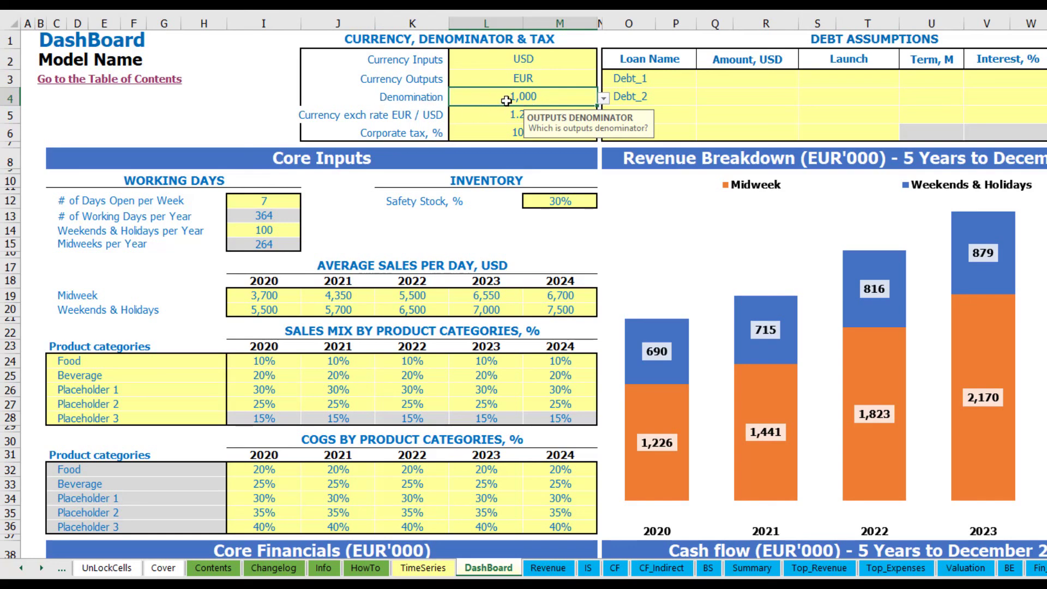
{"action": "left_click", "coordinate": [757, 568]}
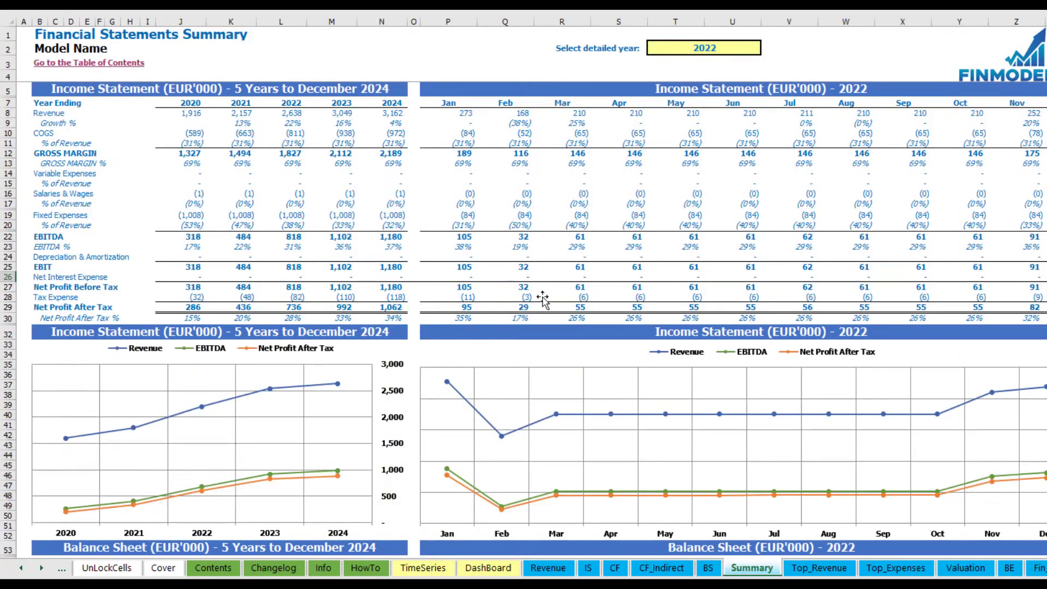
{"action": "left_click", "coordinate": [227, 90]}
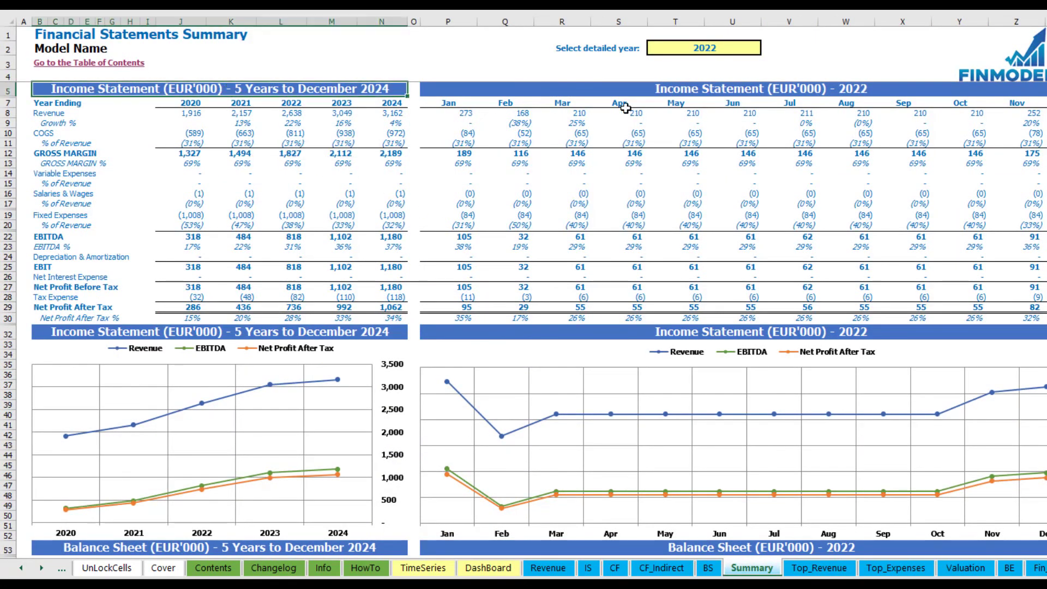
{"action": "left_click", "coordinate": [755, 84]}
{"action": "left_click", "coordinate": [298, 85]}
Set the dashboard's output denomination to 1,000,000 and check the income statement headings on the Summary sheet.
{"action": "left_click", "coordinate": [488, 568]}
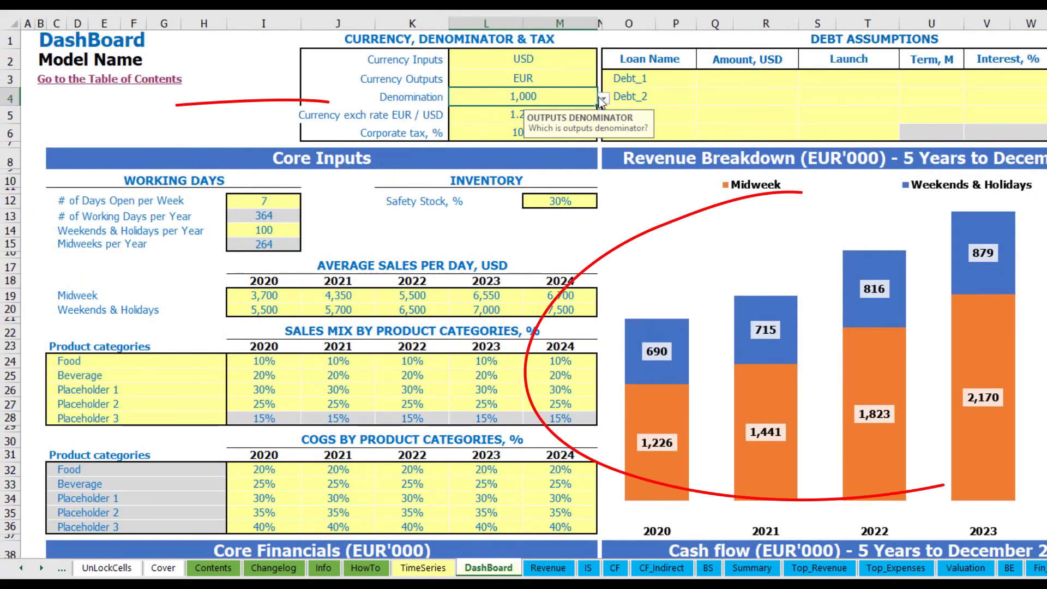
{"action": "left_click", "coordinate": [602, 100]}
{"action": "left_click", "coordinate": [531, 141]}
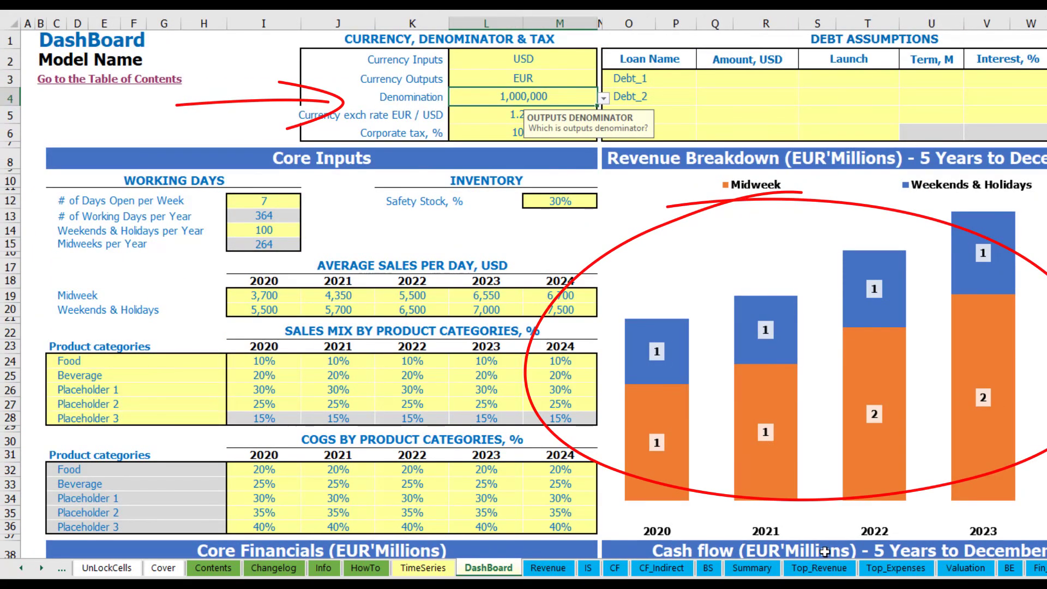
{"action": "left_click", "coordinate": [751, 567]}
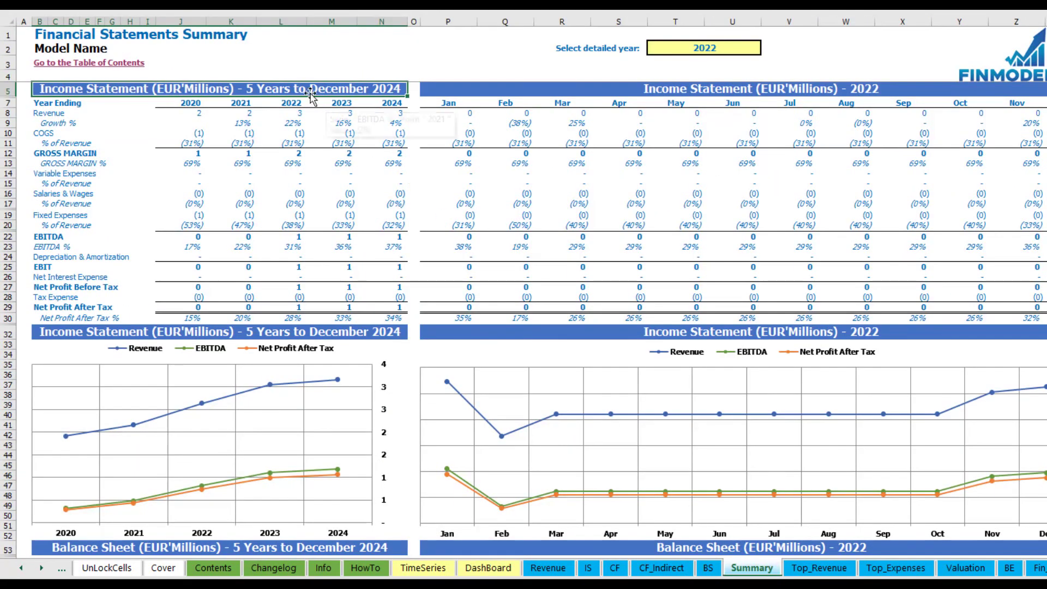
{"action": "left_click", "coordinate": [575, 89]}
Set the dashboard's output denomination to 1 and check the figures on the Summary sheet.
{"action": "left_click", "coordinate": [488, 567]}
{"action": "left_click", "coordinate": [600, 100]}
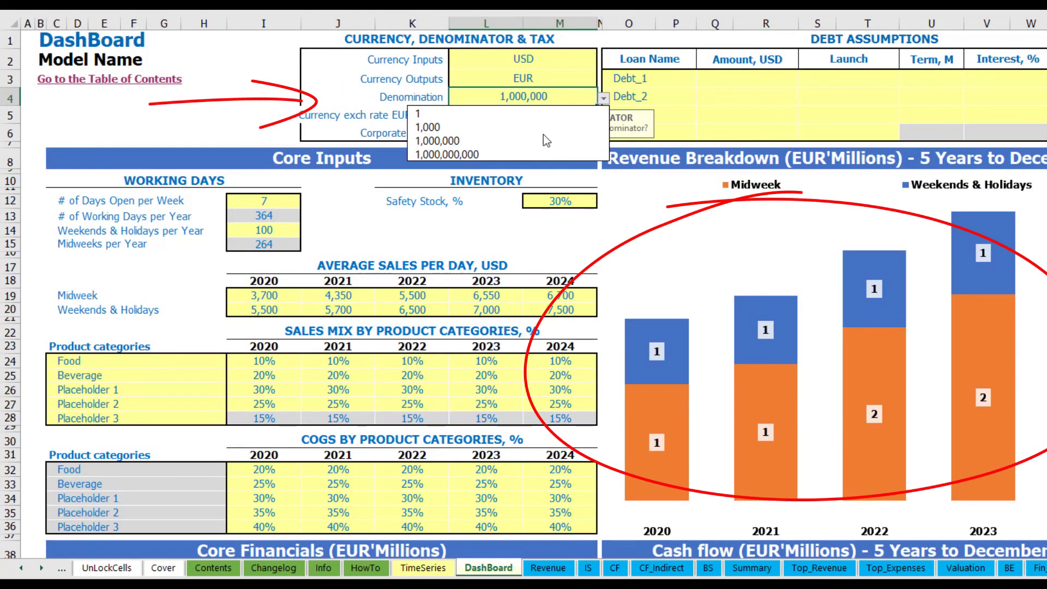
{"action": "left_click", "coordinate": [504, 113]}
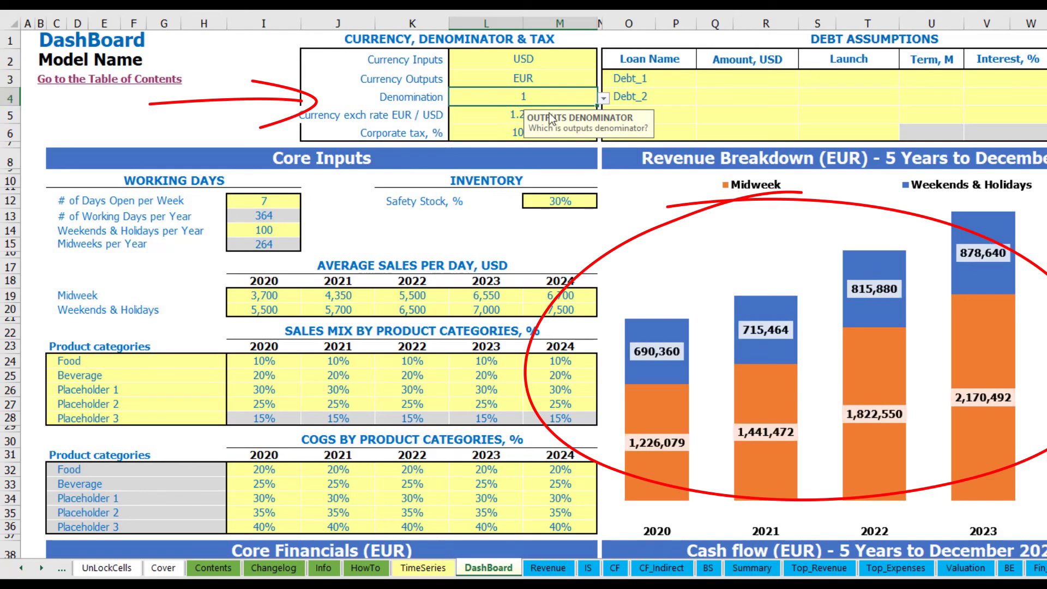
{"action": "left_click", "coordinate": [751, 567]}
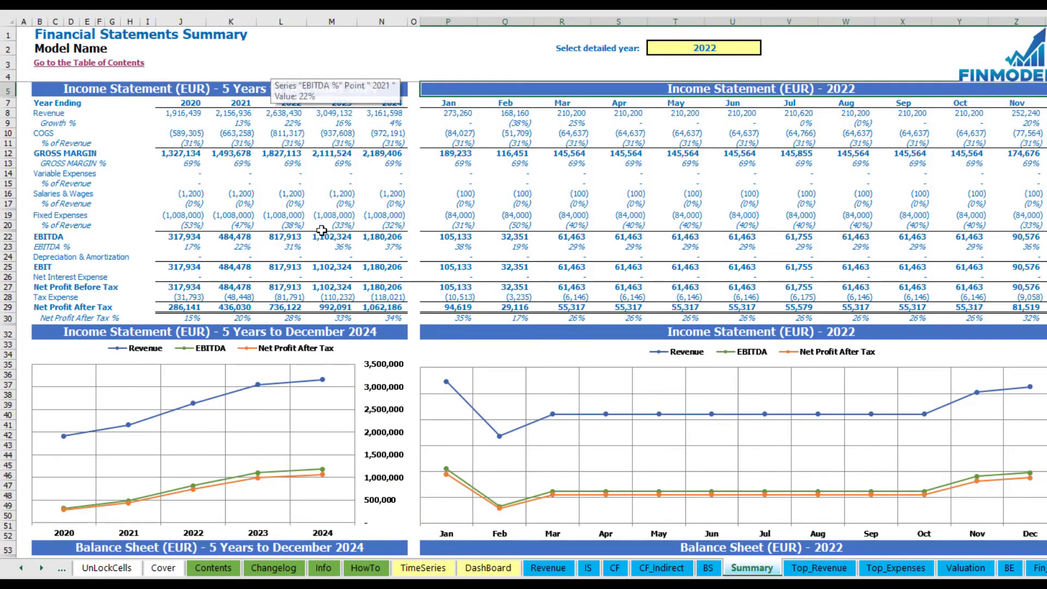
Set the dashboard's corporate tax rate to 15% and check the Tax Expense row in the Income Statement.
{"action": "left_click", "coordinate": [488, 567]}
{"action": "left_click", "coordinate": [492, 125]}
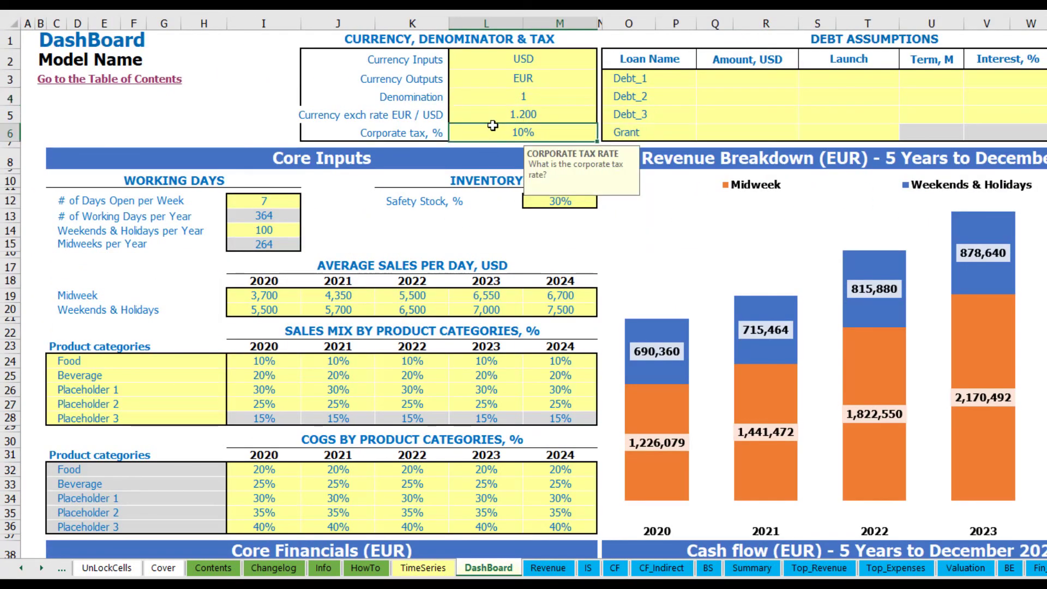
{"action": "type", "text": "15"}
{"action": "key", "text": "Return"}
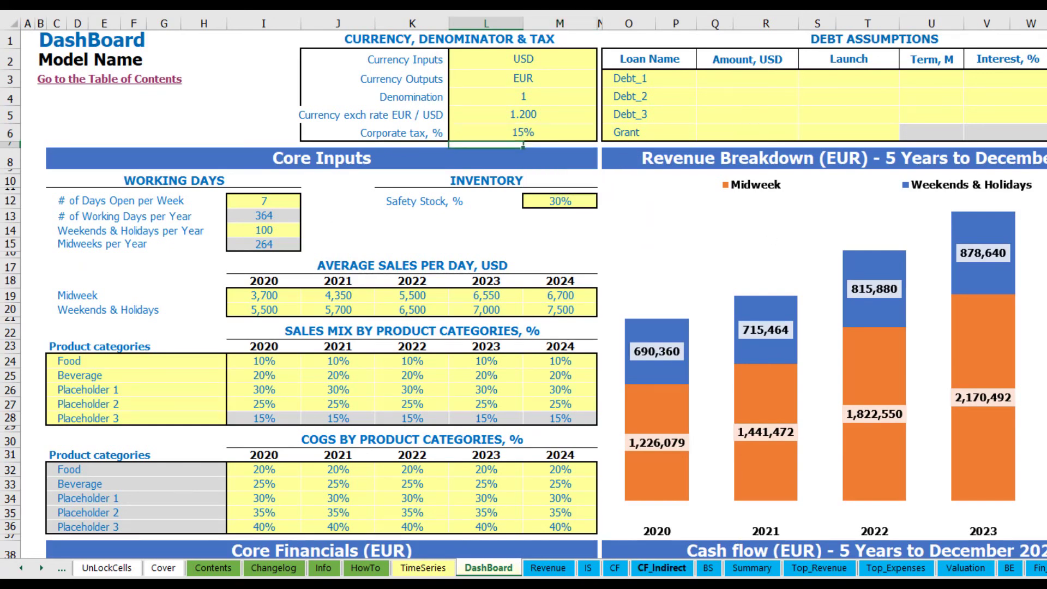
{"action": "left_click", "coordinate": [589, 568]}
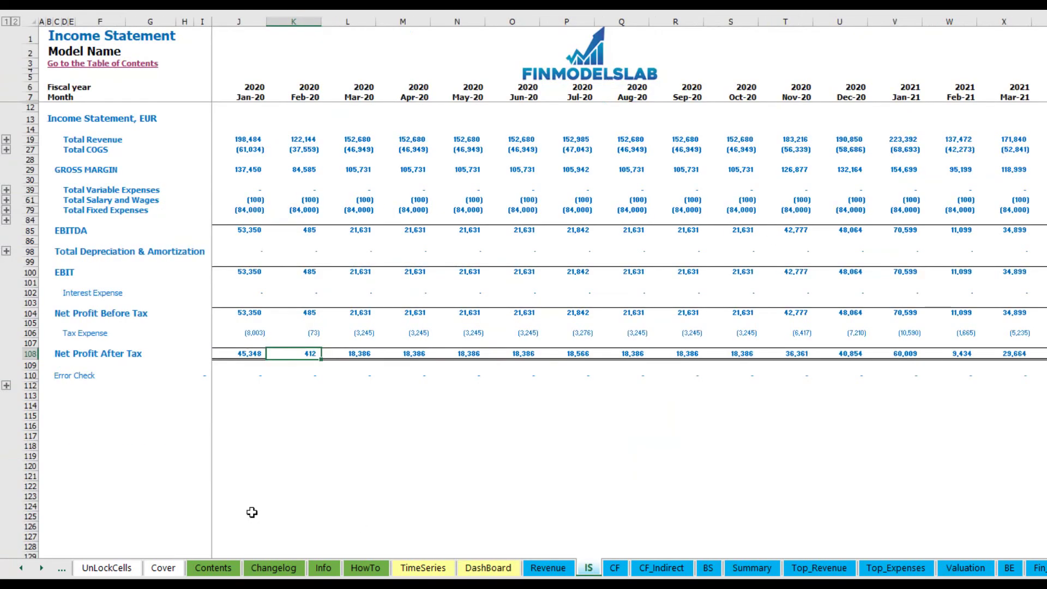
{"action": "left_click", "coordinate": [31, 333]}
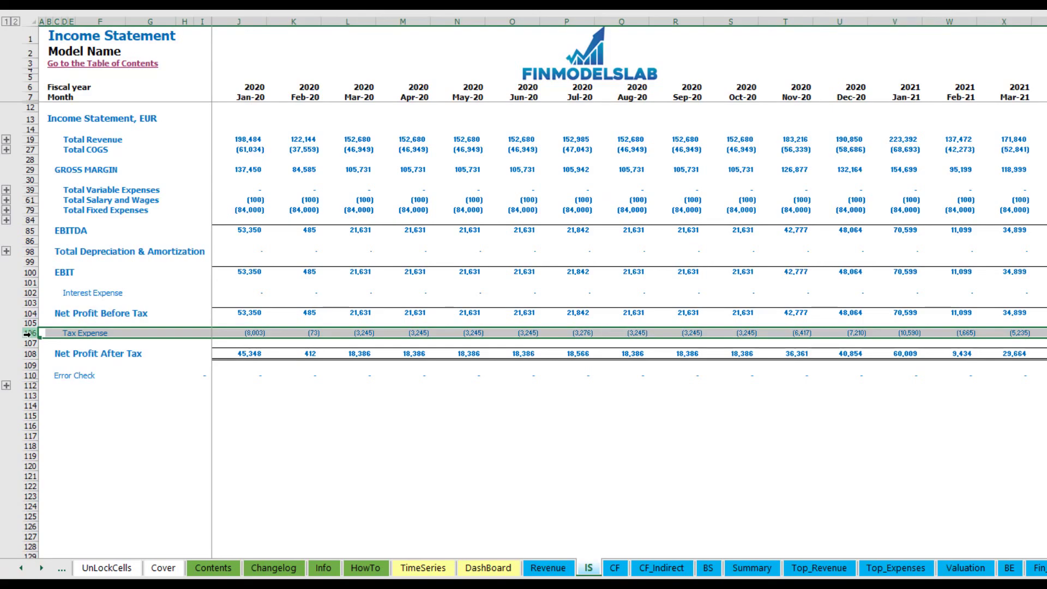